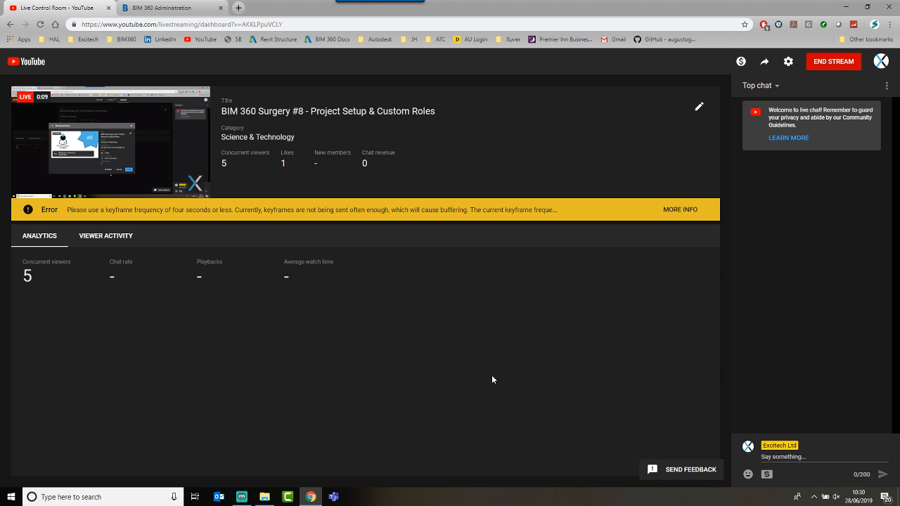
Step: Return to the BIM 360 Project Directory and start adding a new project
click(164, 8)
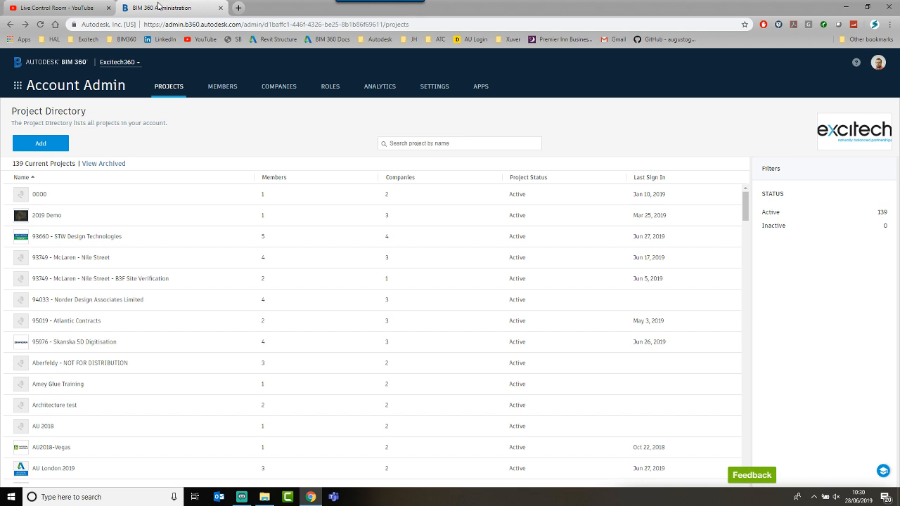
click(75, 5)
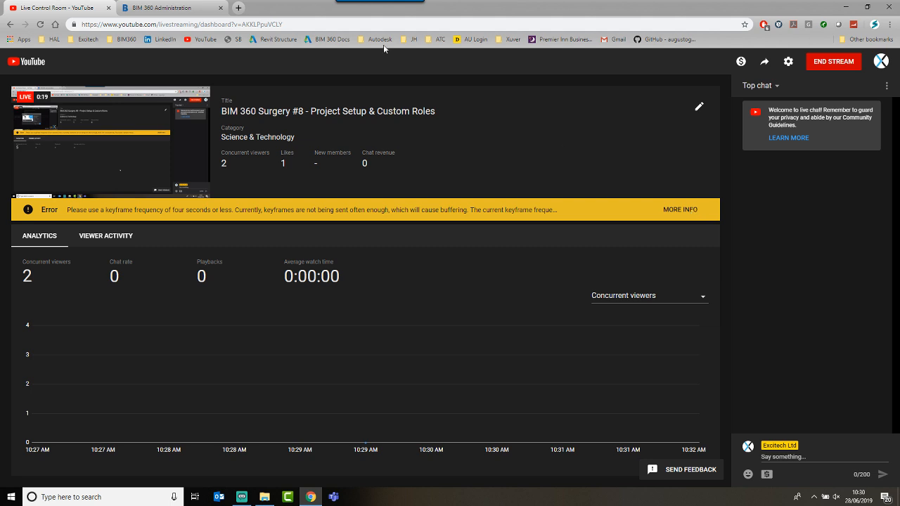
click(174, 6)
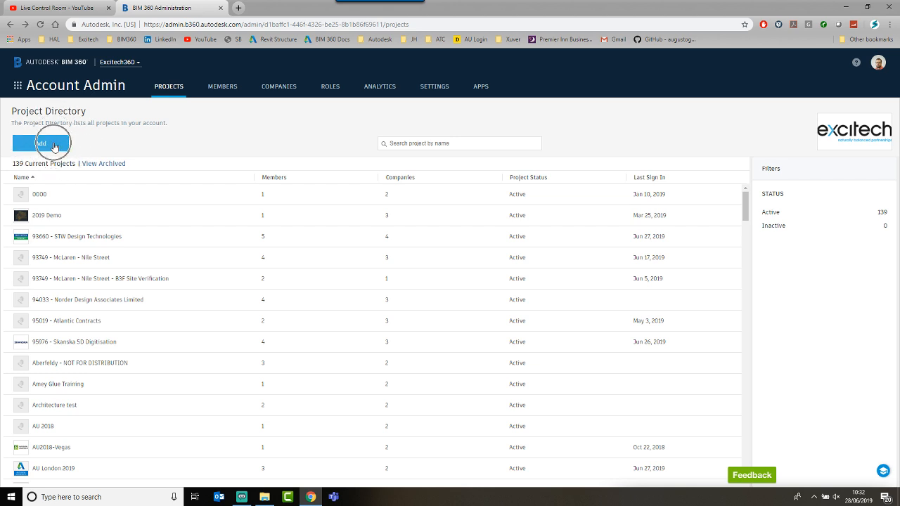
key(ctrl)
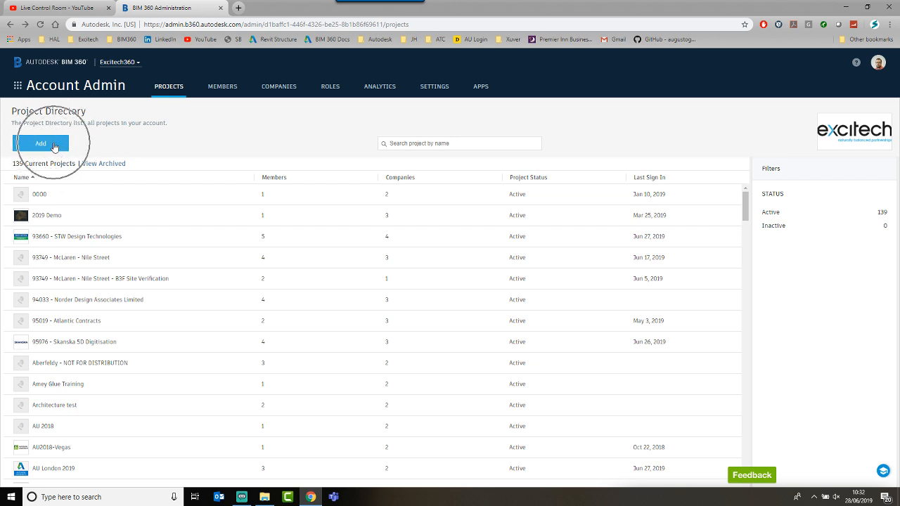
key(ctrl)
key(ctrl)
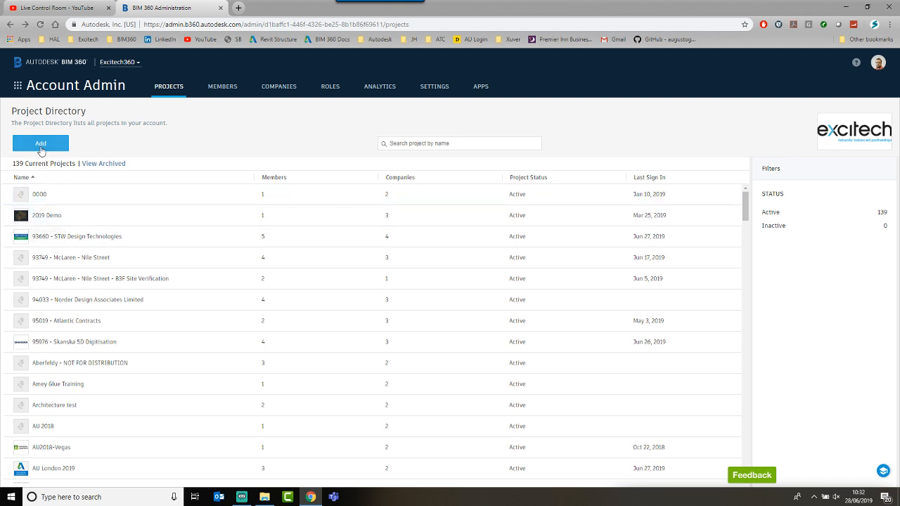
click(41, 145)
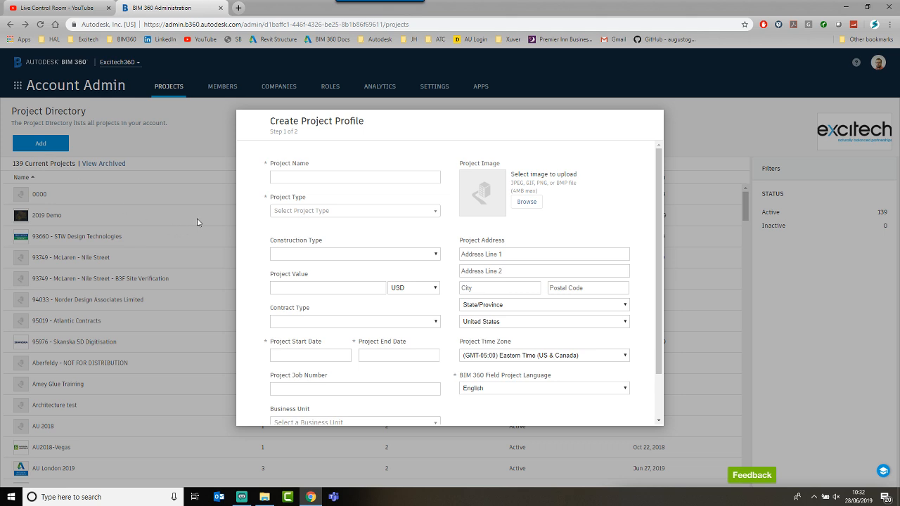
Step: Enter 'Project BIM 360 Surgery' as the project name and choose Convention Center as the type
click(298, 177)
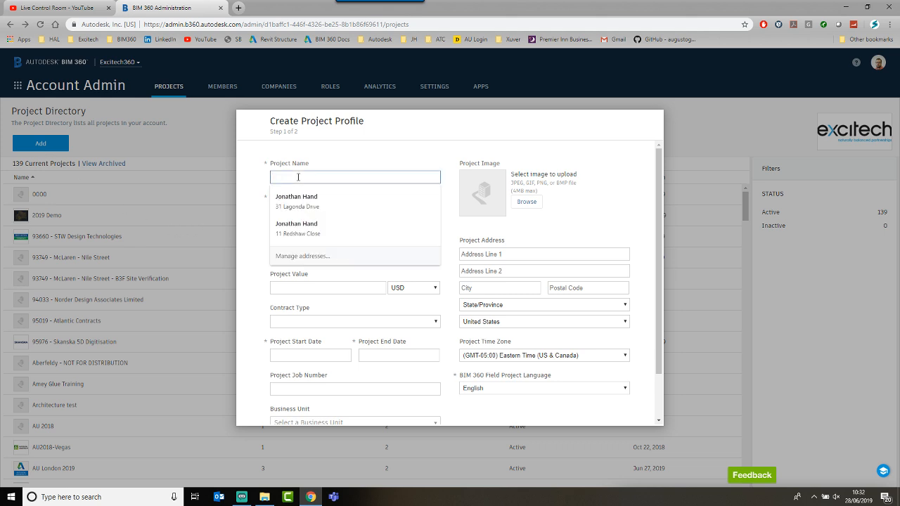
text(Project)
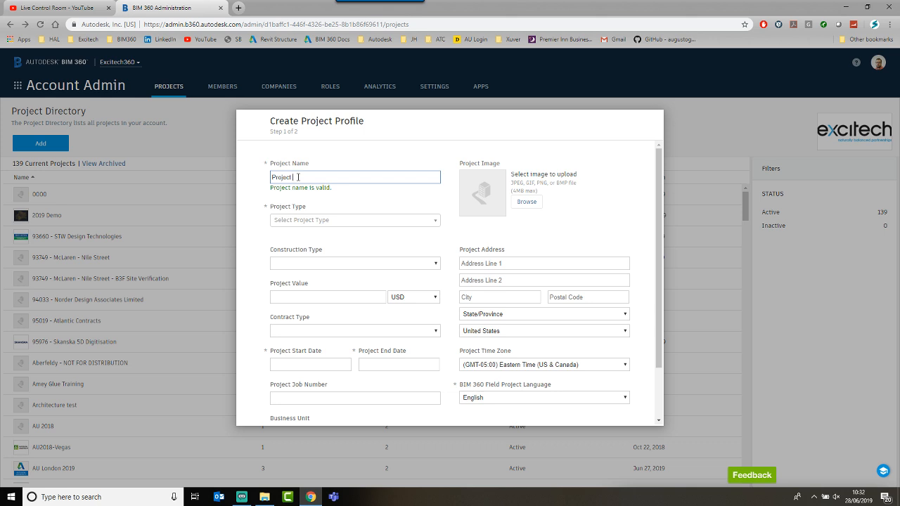
text( BIM 360 Surgery)
click(303, 222)
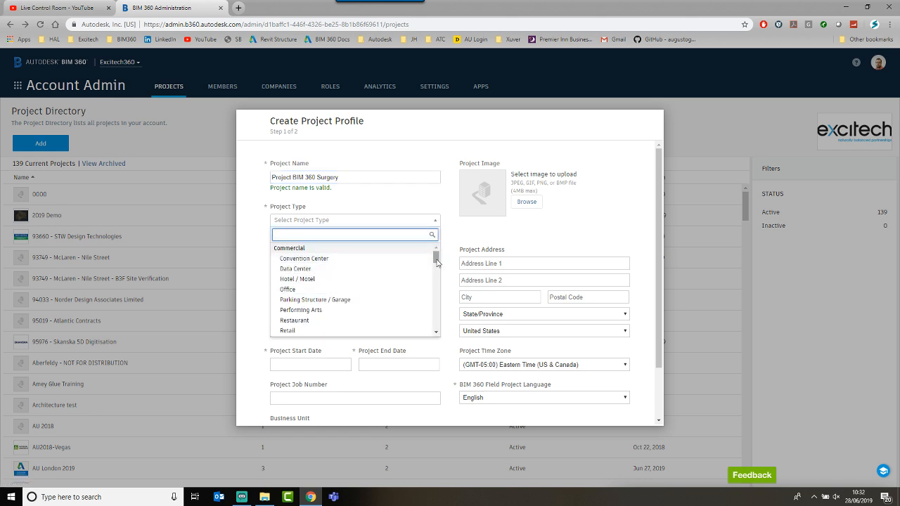
mouse_move(436, 257)
mouse_down()
mouse_move(436, 318)
mouse_move(435, 253)
mouse_up()
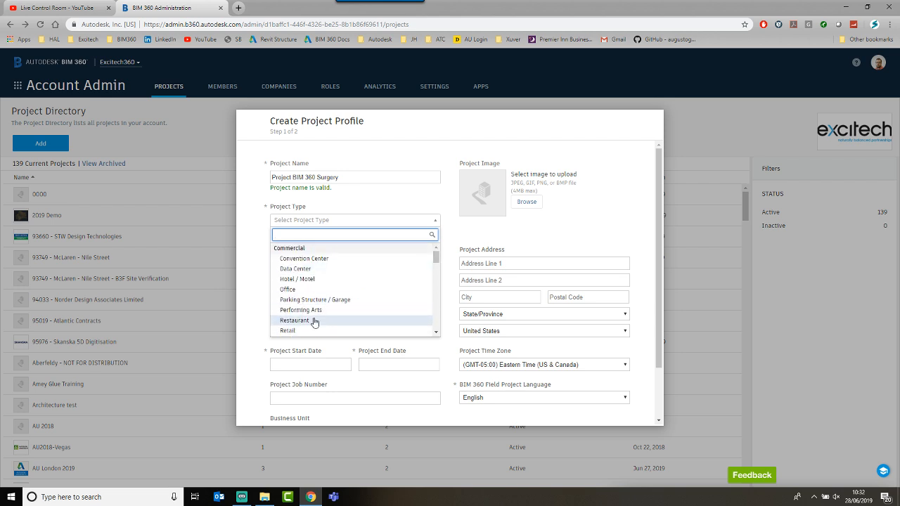
click(309, 259)
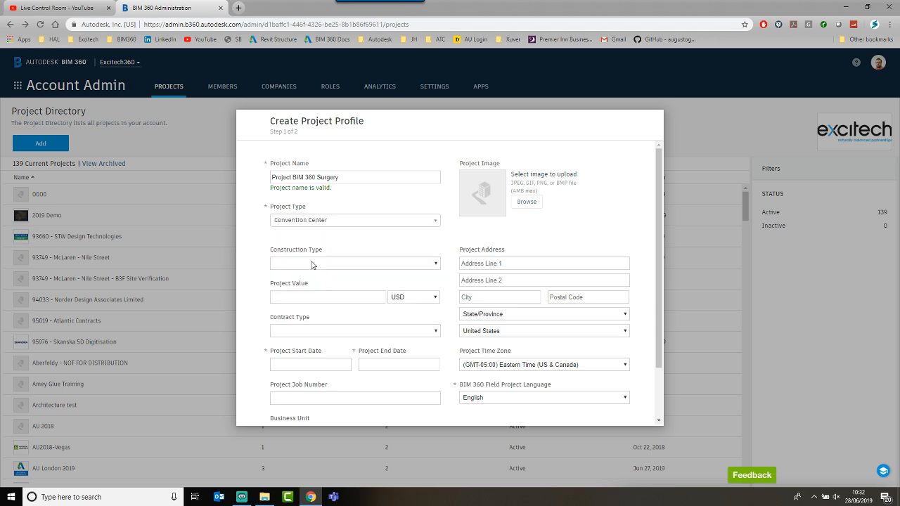
click(369, 266)
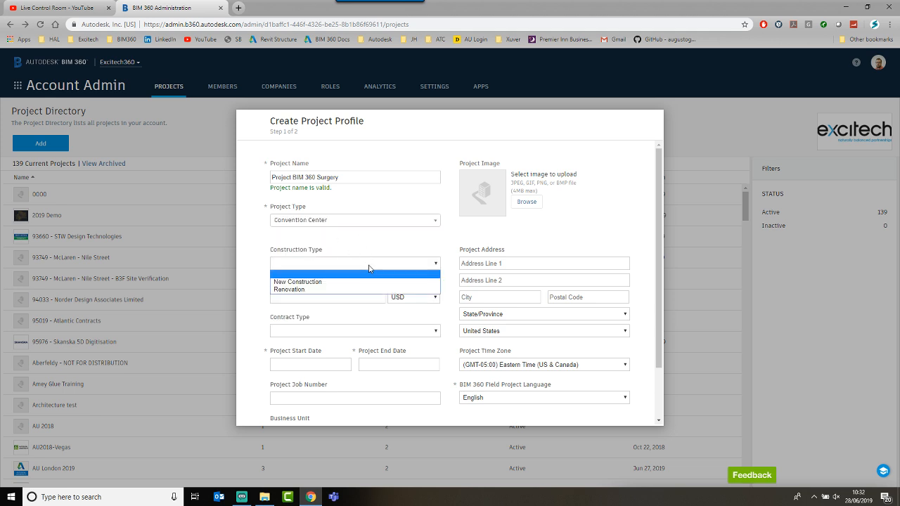
Step: Set New Construction, a project value of 1245789 GBP, and a Design-Build contract type
click(299, 282)
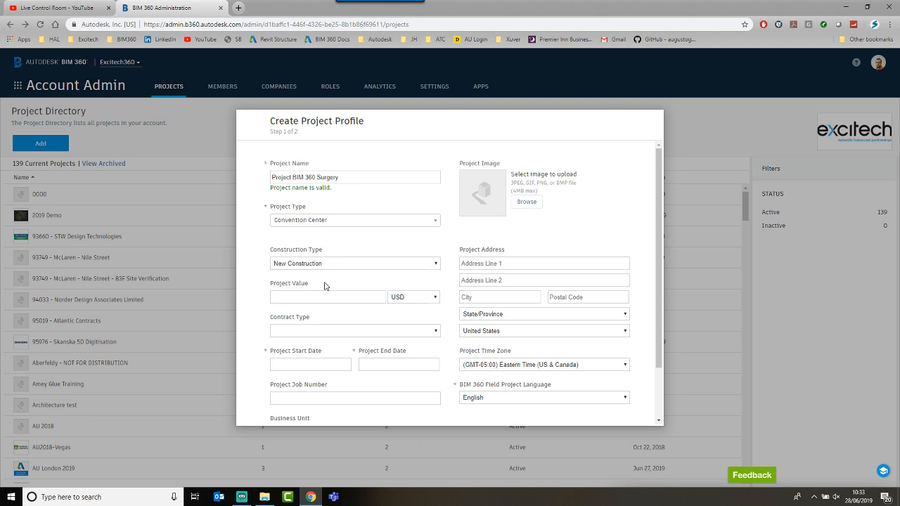
click(309, 297)
text(1245789)
click(435, 297)
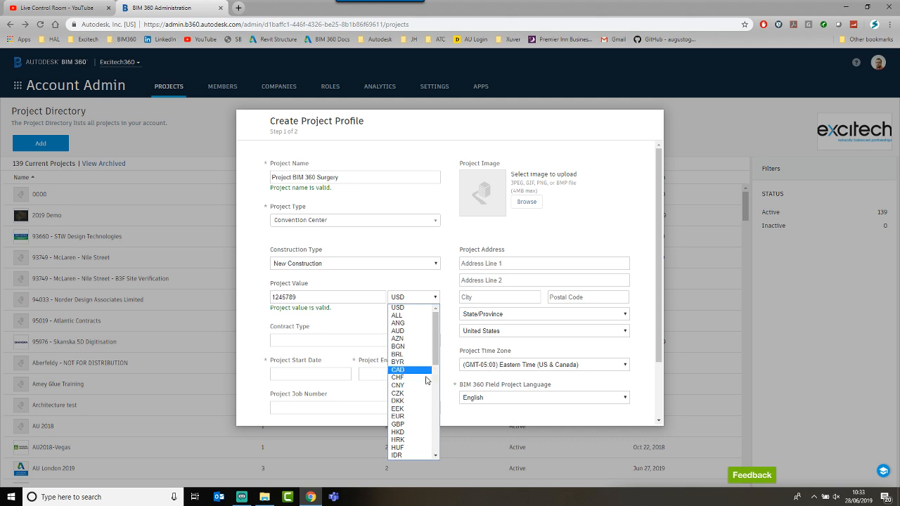
click(408, 423)
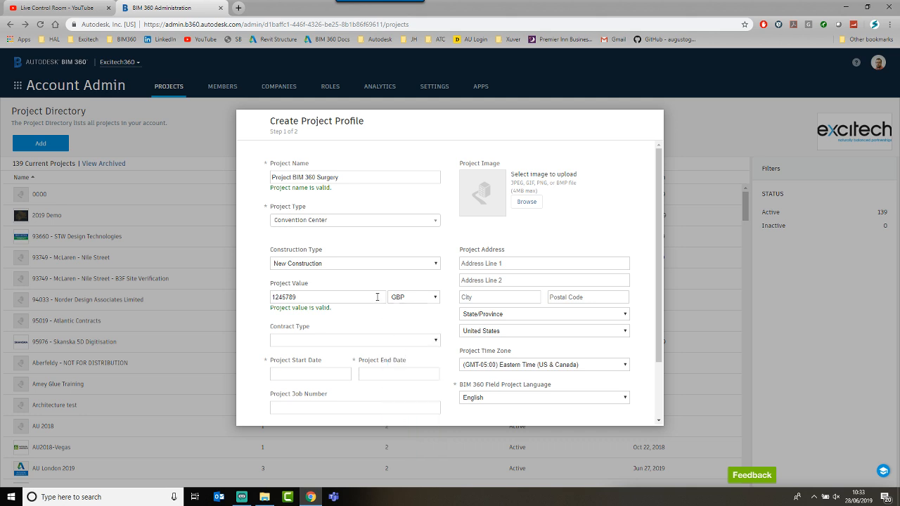
click(323, 341)
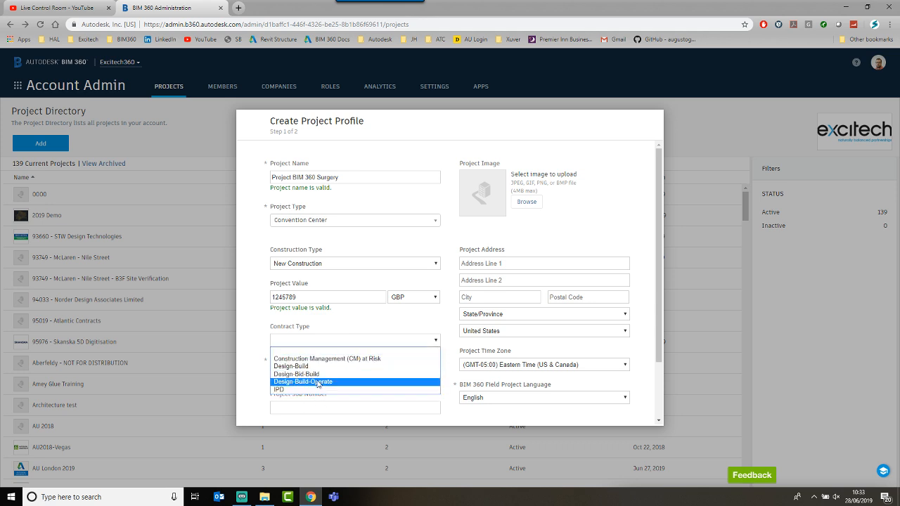
click(295, 367)
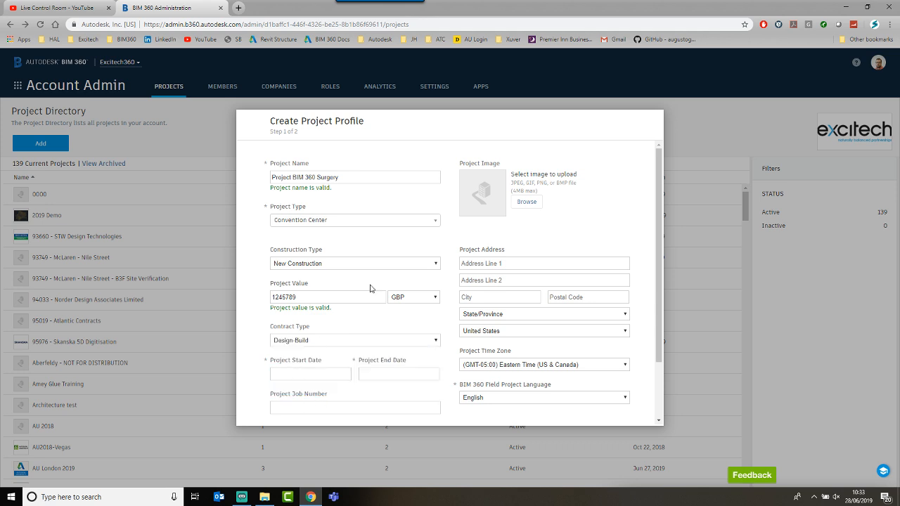
scroll(369, 289, down, 1)
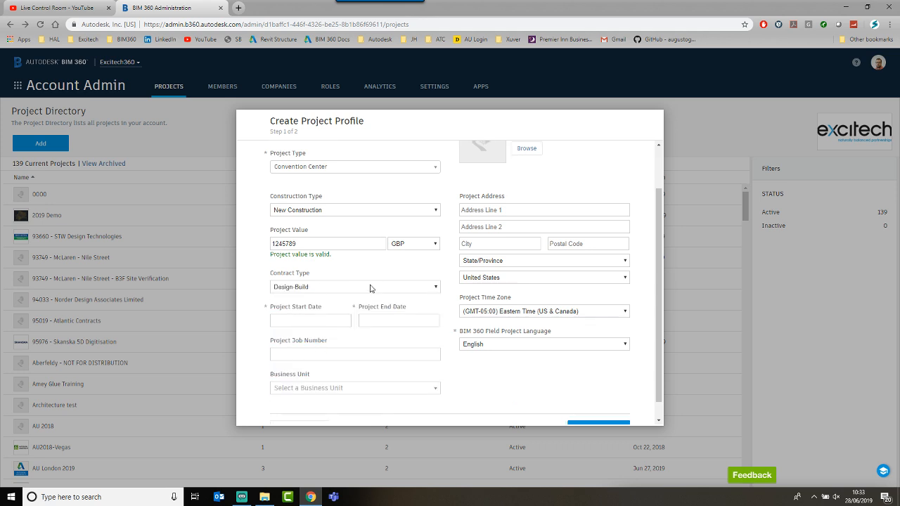
Step: Set start date Jun 28, 2019, end date Mar 07, 2022, and job number EXC1234
click(300, 321)
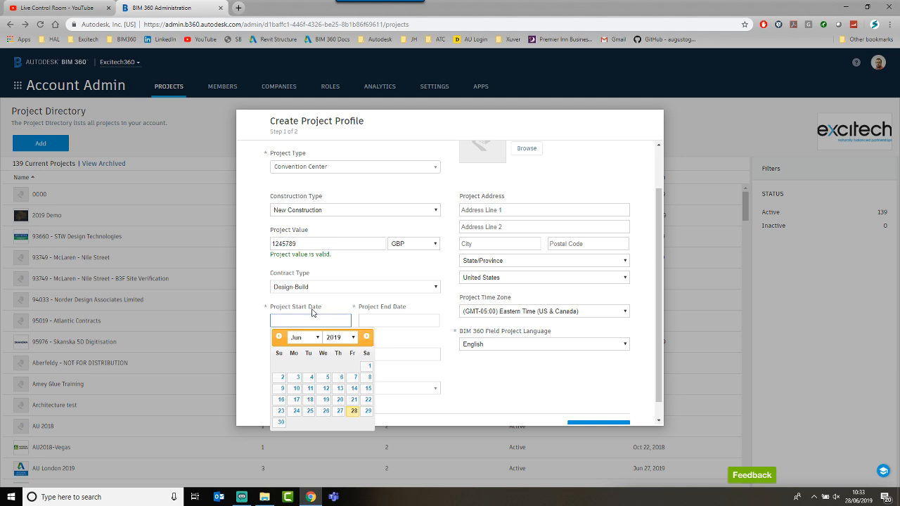
click(354, 411)
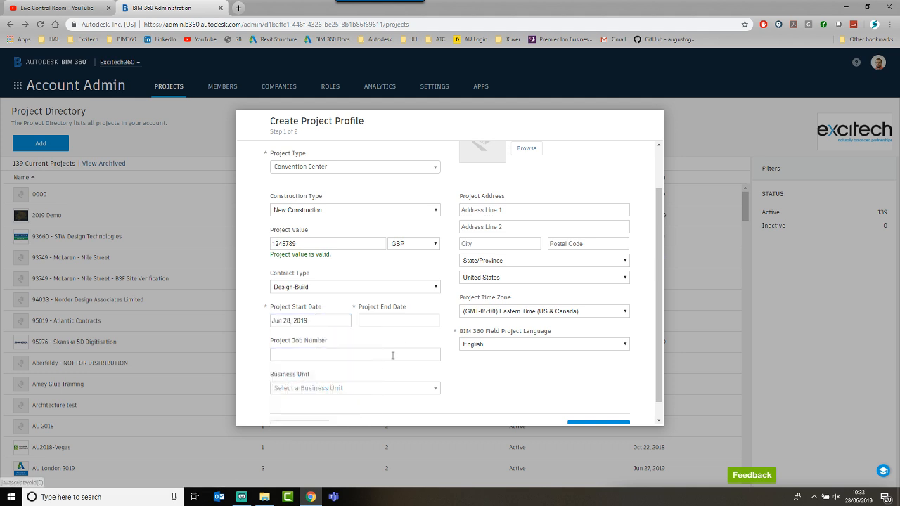
click(416, 323)
click(438, 342)
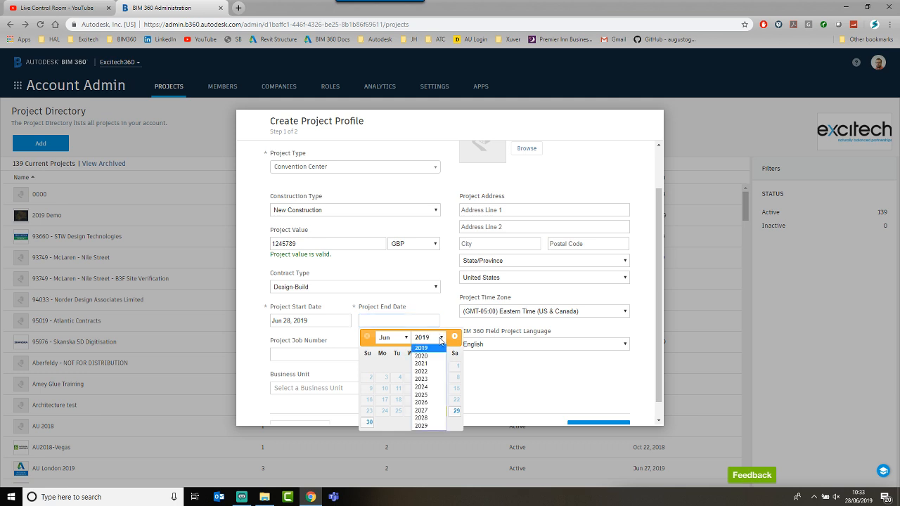
click(425, 371)
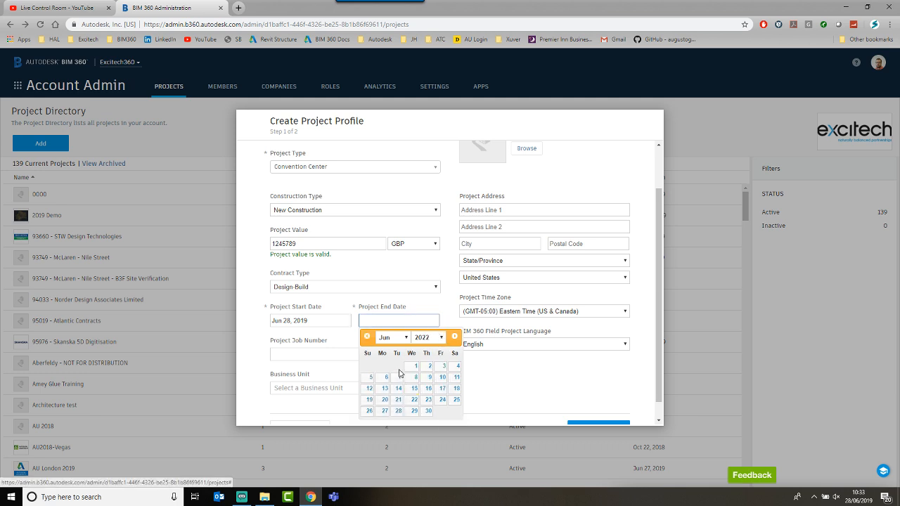
click(402, 339)
click(391, 363)
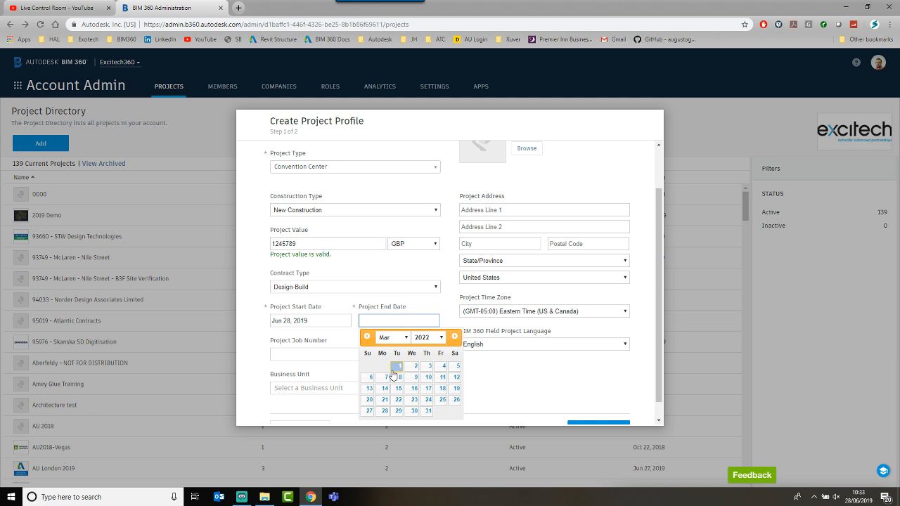
click(383, 376)
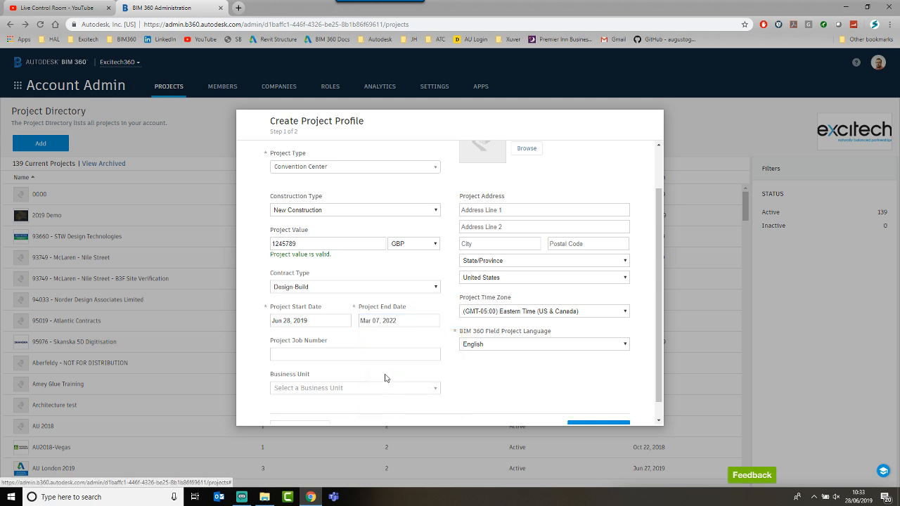
click(314, 348)
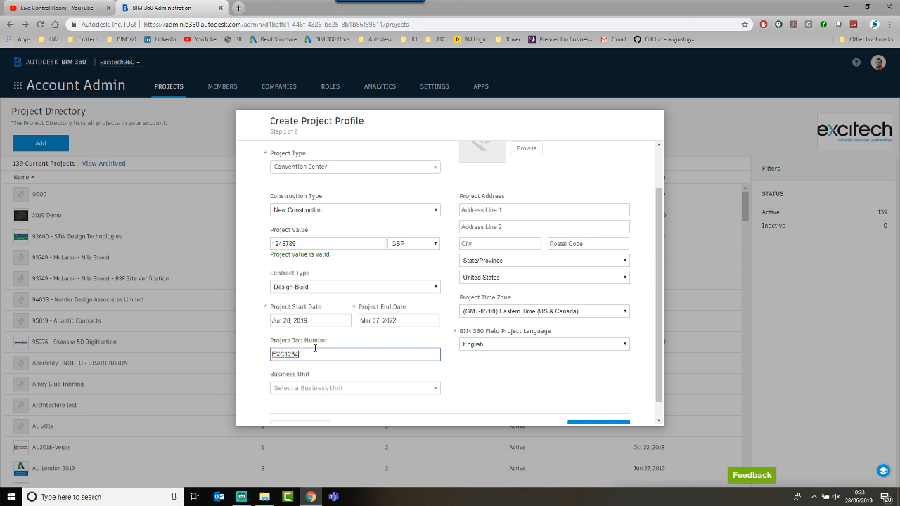
scroll(315, 348, down, 1)
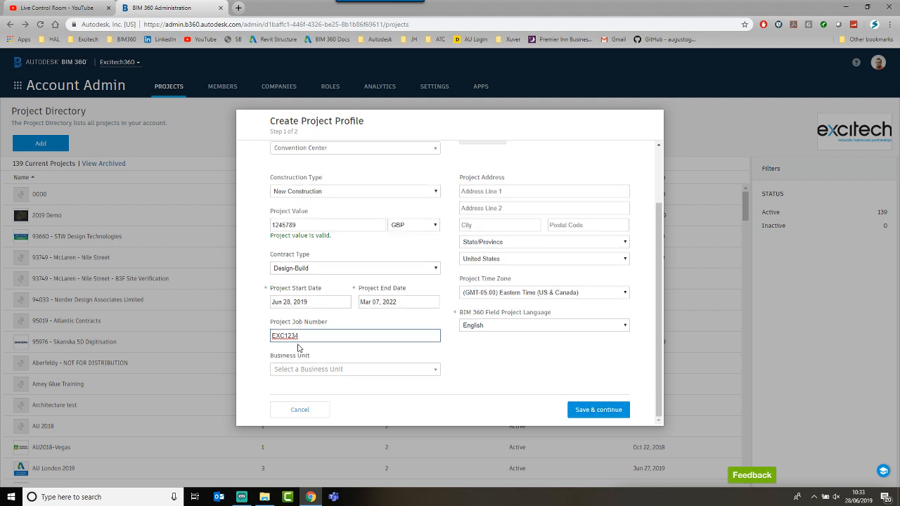
click(346, 371)
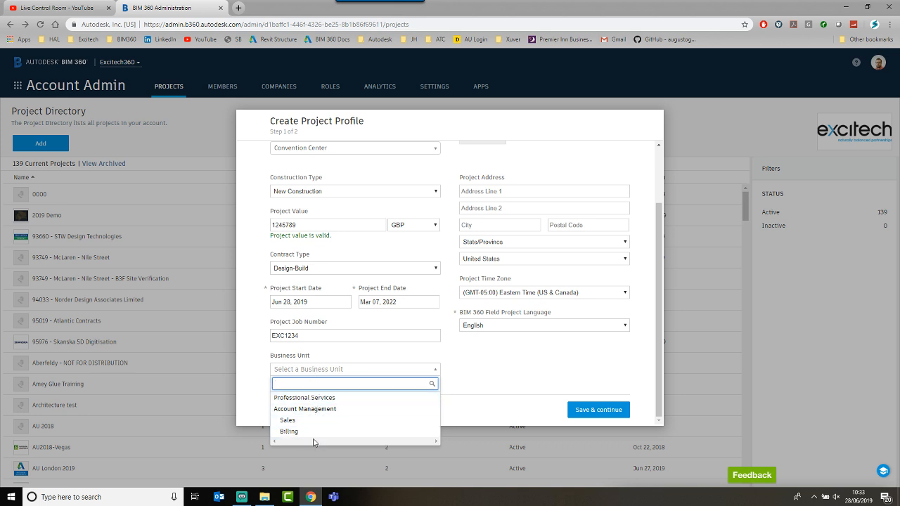
click(321, 398)
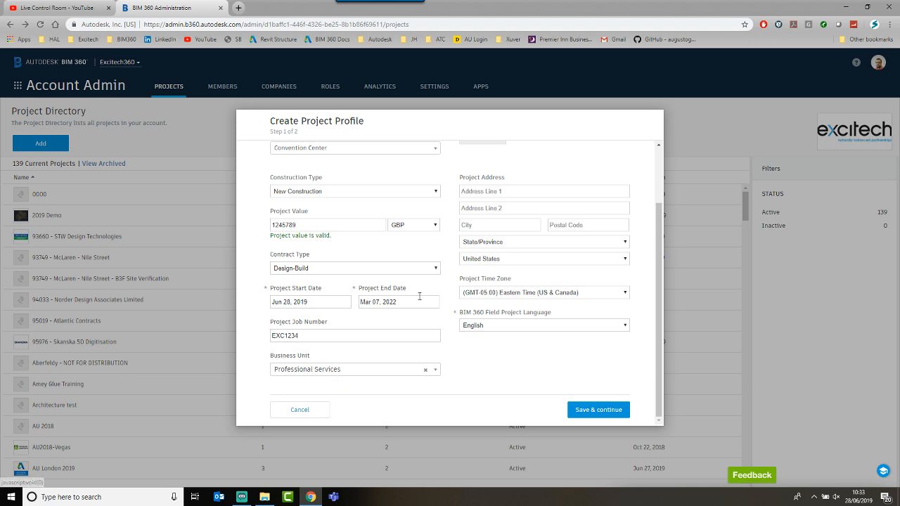
scroll(419, 298, up, 1)
scroll(418, 298, down, 1)
scroll(418, 298, up, 2)
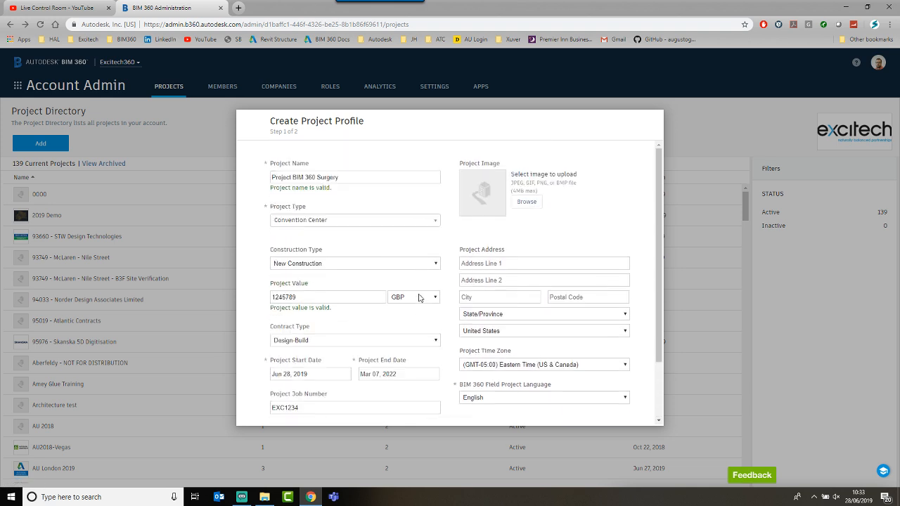
scroll(364, 250, down, 2)
scroll(365, 252, up, 2)
scroll(366, 251, down, 2)
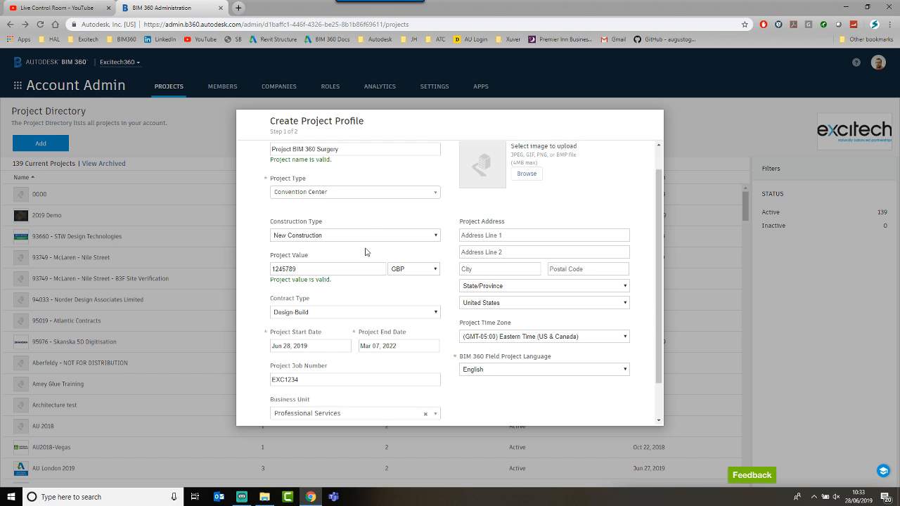
scroll(365, 251, up, 2)
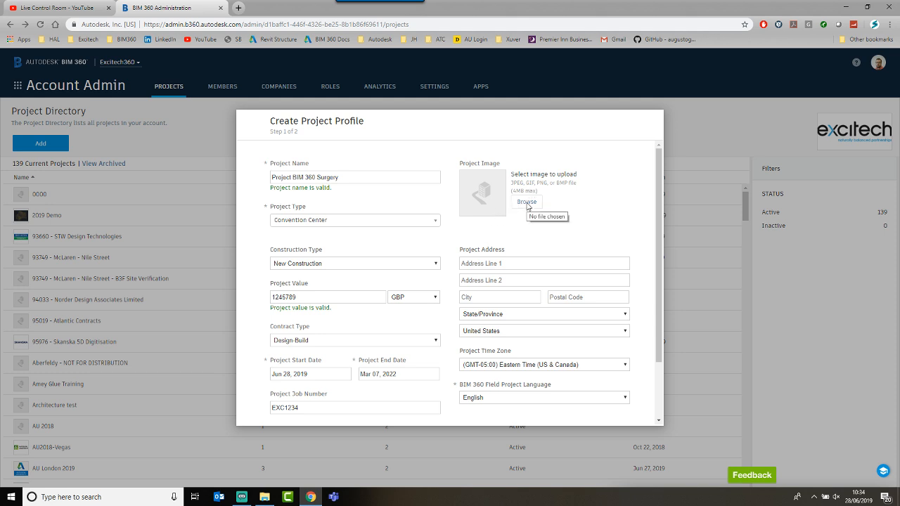
Step: Use 'BIM 360 Surgery - Logo1' as the project image
click(527, 202)
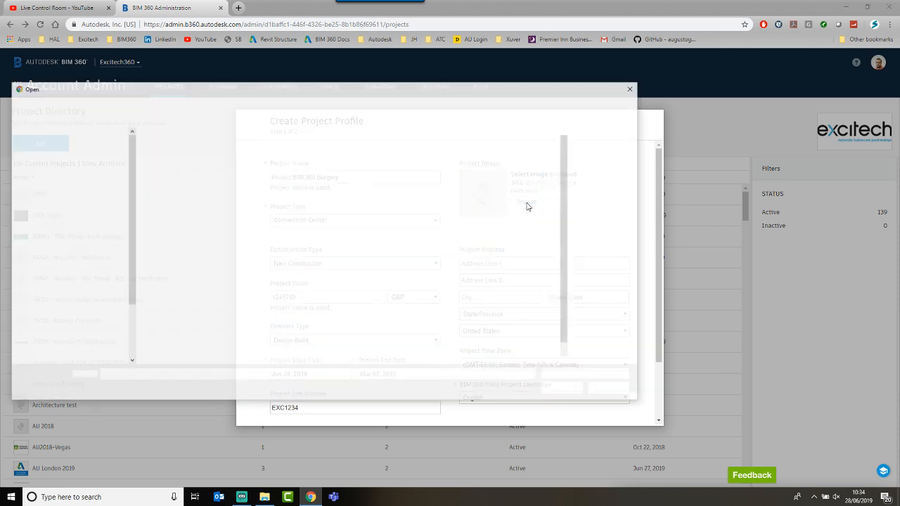
click(328, 232)
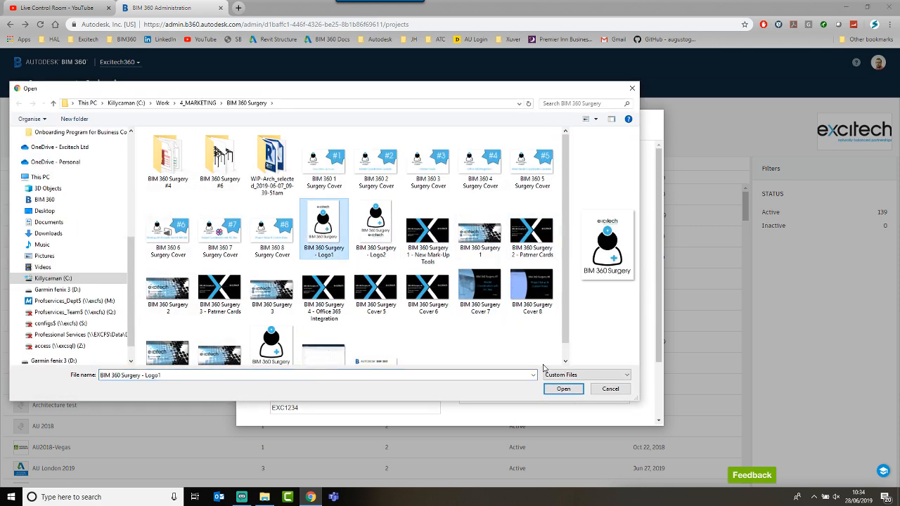
click(562, 388)
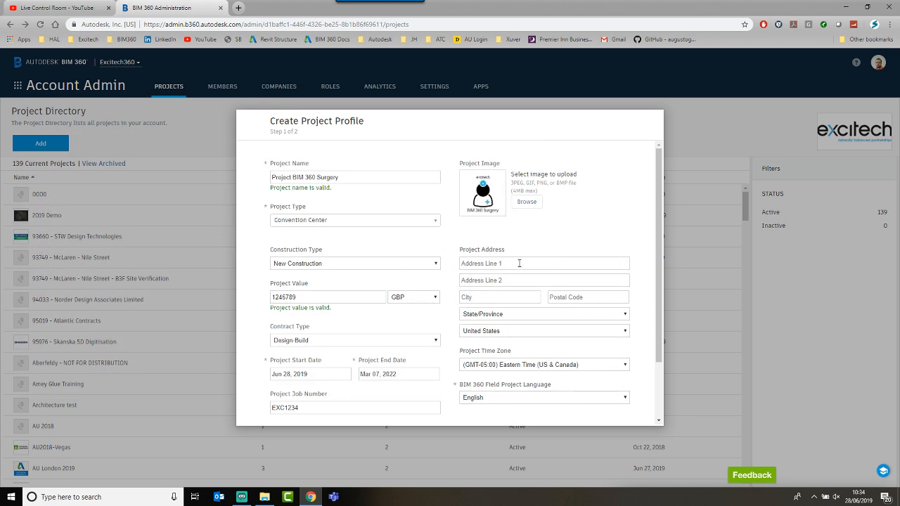
scroll(519, 263, down, 1)
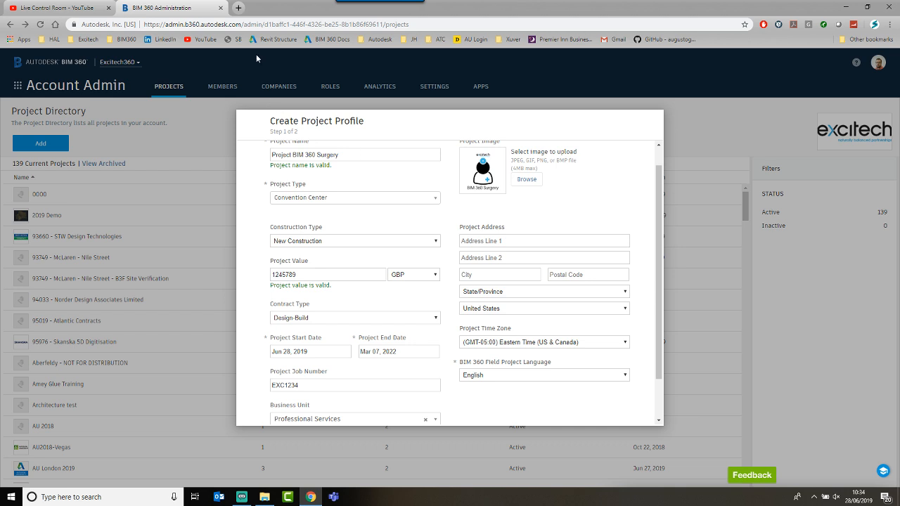
Step: Load the Excitech website in a new tab and enter postal code EN3 7XH
click(238, 8)
click(79, 40)
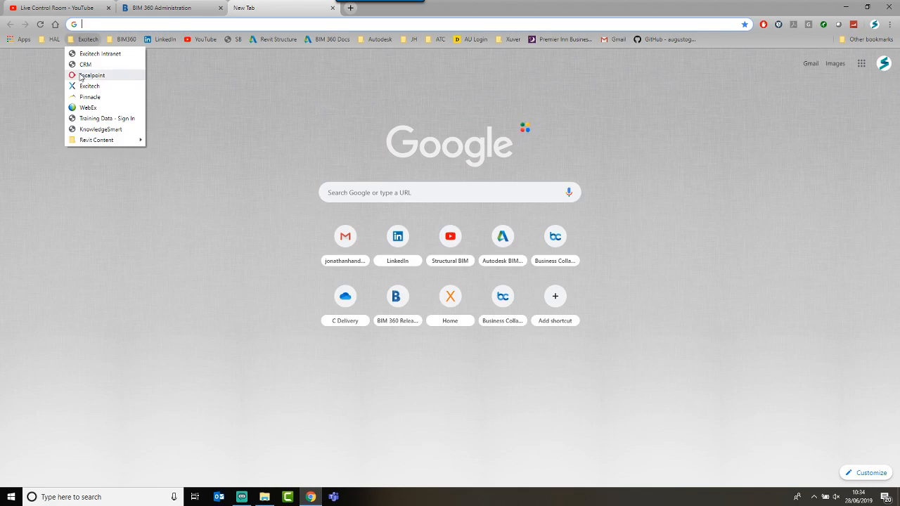
click(84, 86)
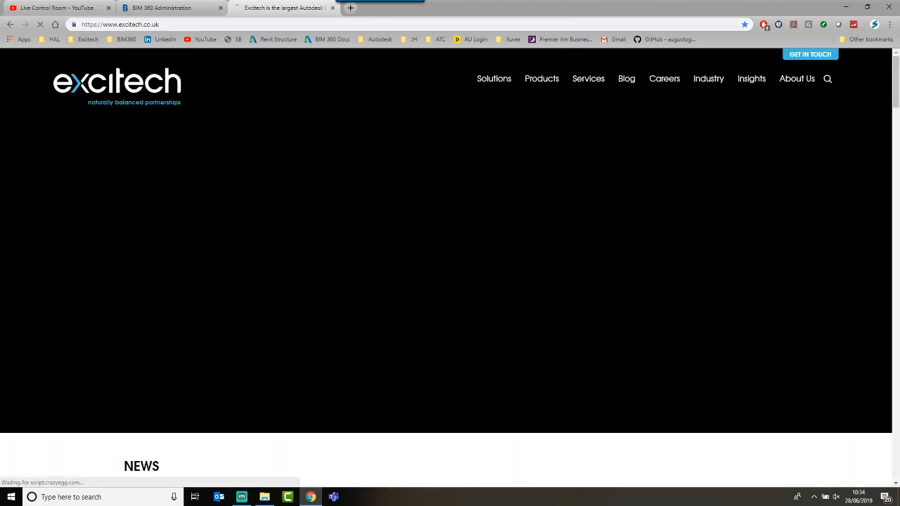
scroll(317, 200, down, 20)
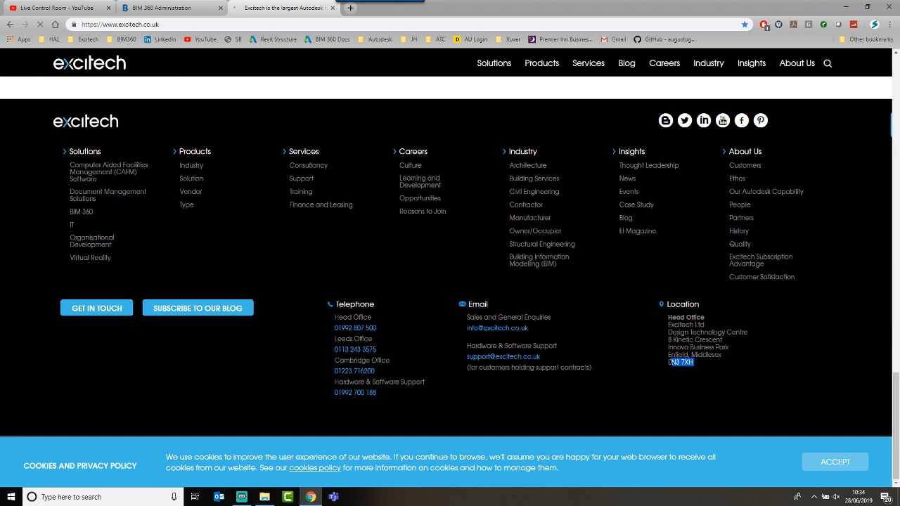
click(187, 6)
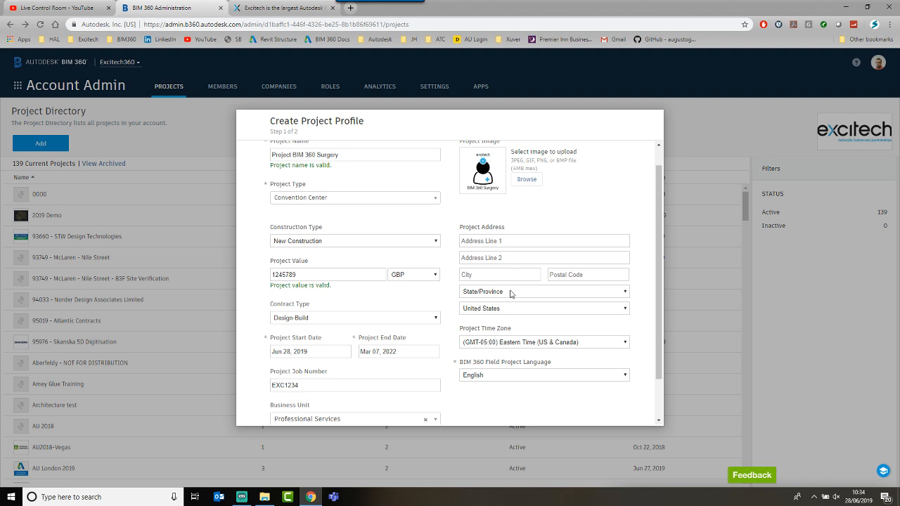
click(566, 275)
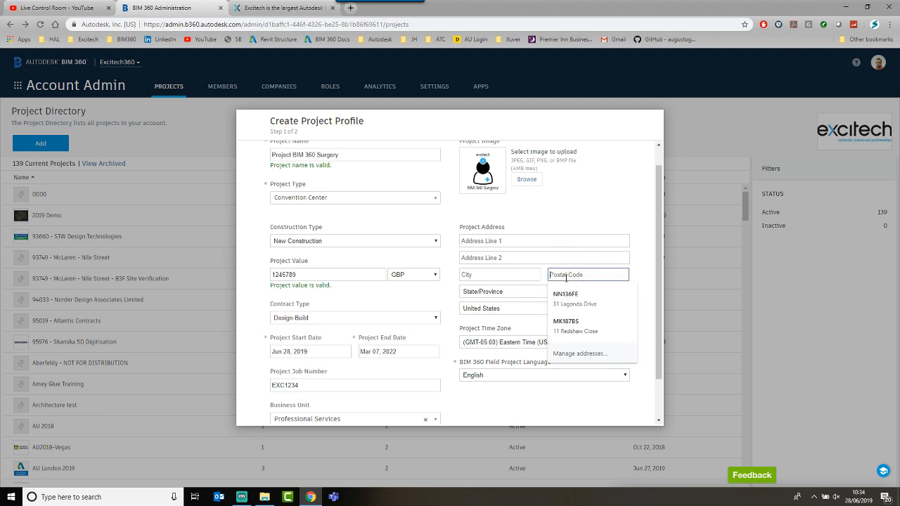
text(EN3 7XH)
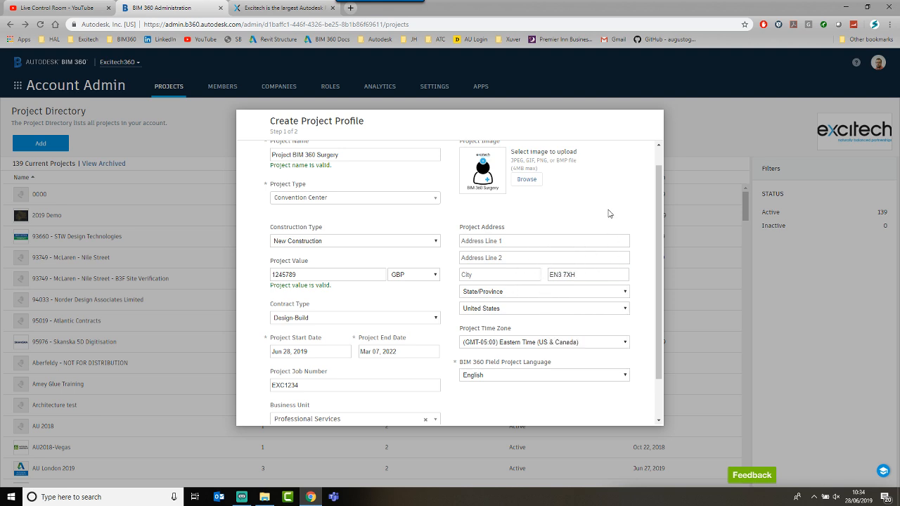
Step: Copy the head office street line from the Excitech site into Address Line 1
click(522, 240)
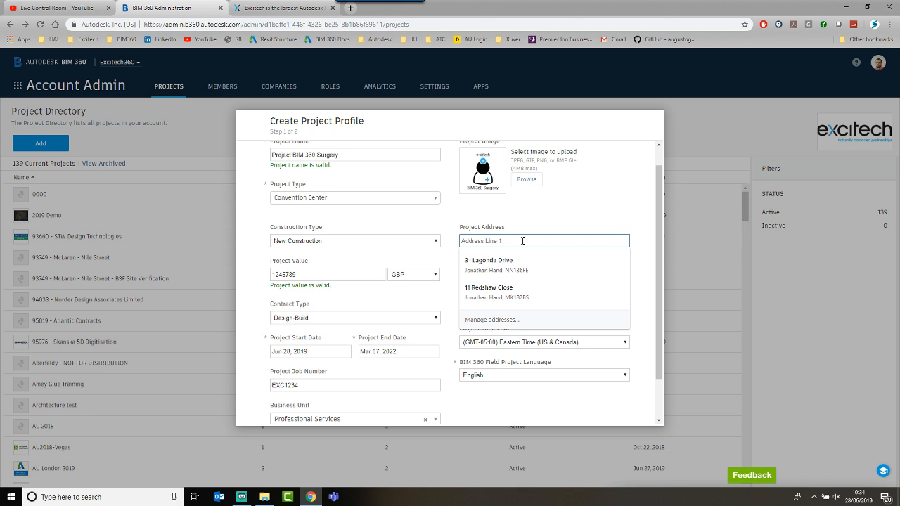
click(278, 8)
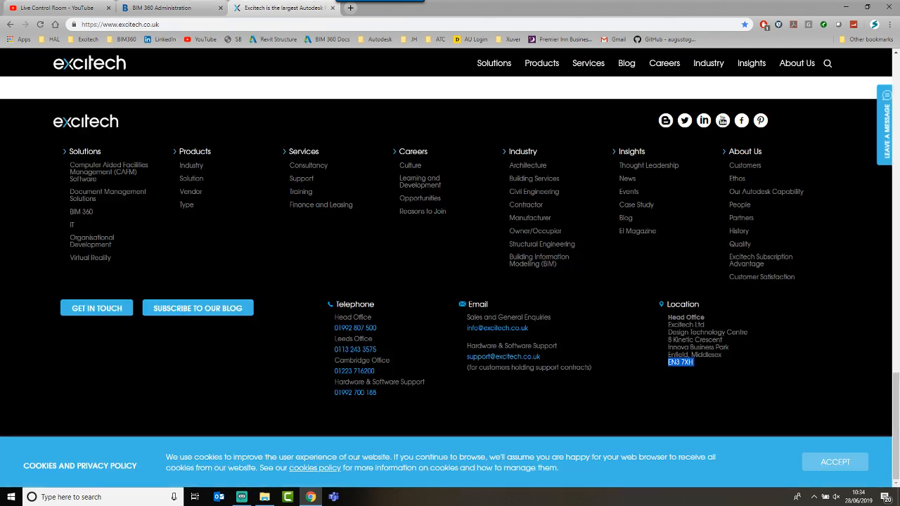
drag(668, 339, 723, 340)
key(ctrl+c)
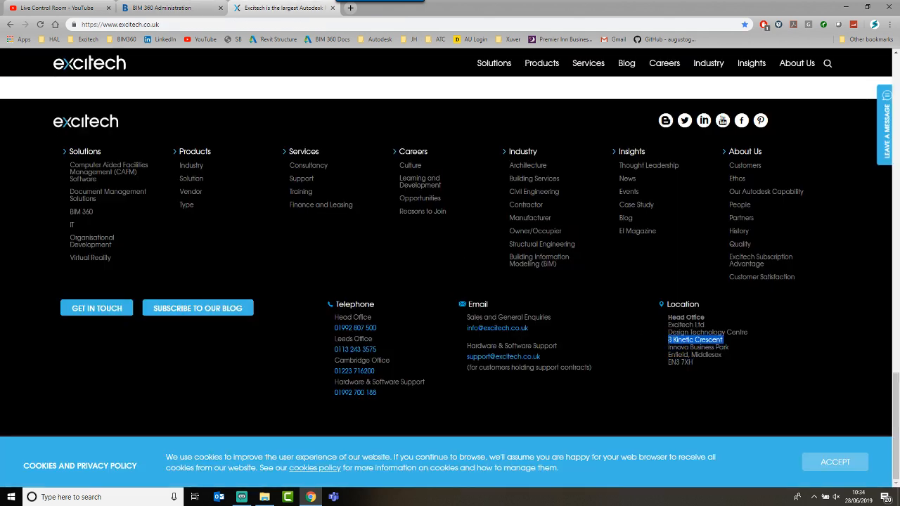
click(179, 8)
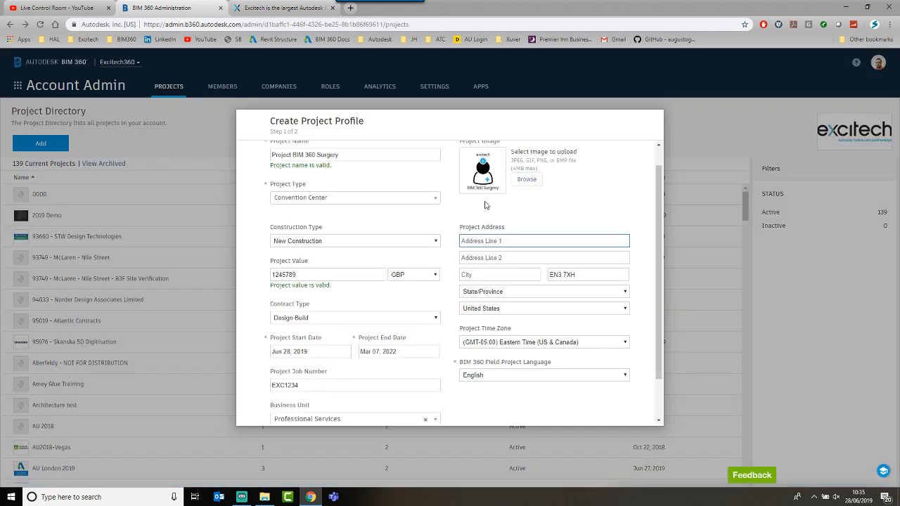
key(ctrl+v)
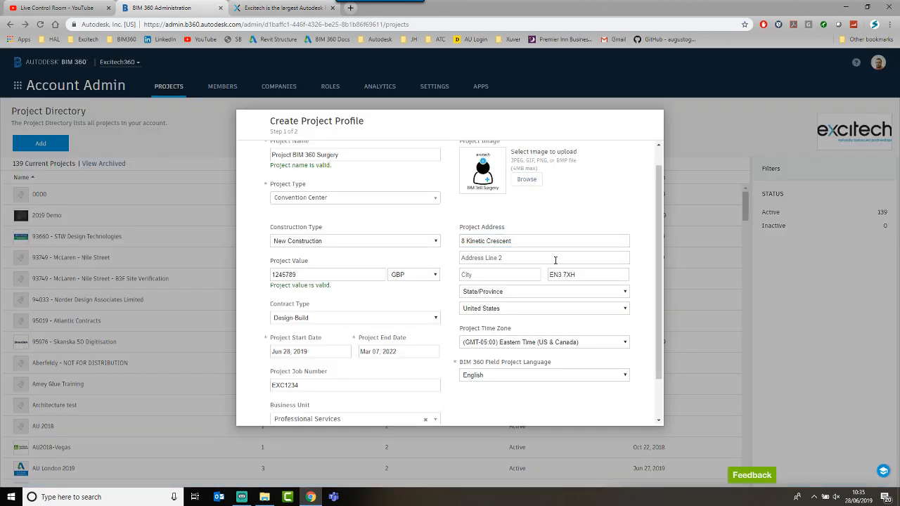
click(534, 307)
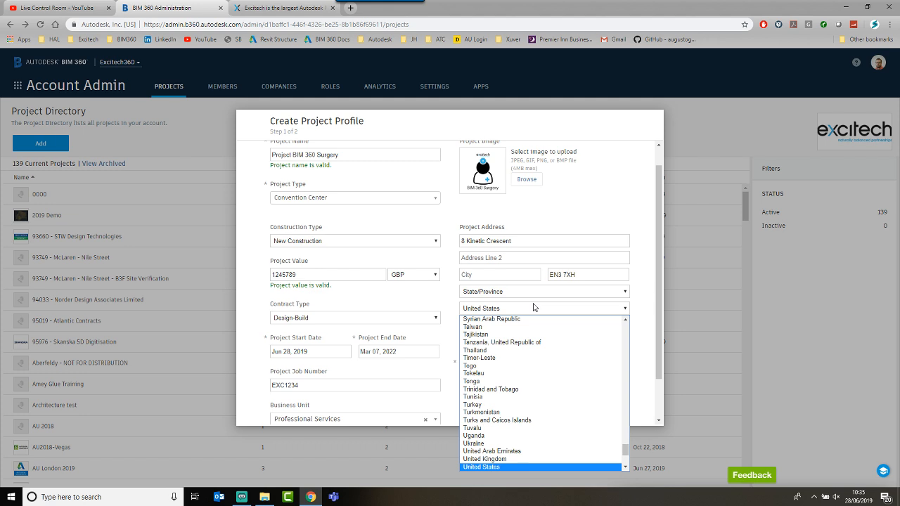
Step: Choose United Kingdom as the country and (GMT+00:00) Dublin as the project time zone
scroll(516, 371, down, 2)
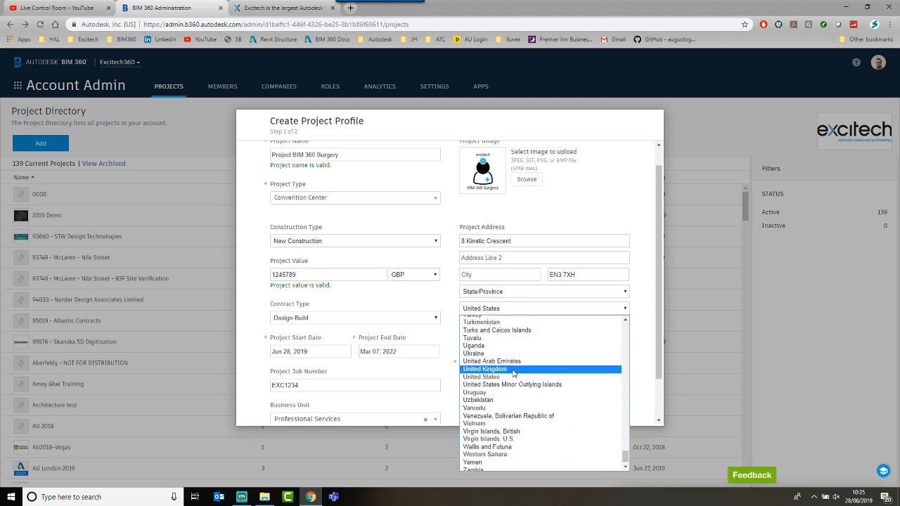
click(513, 369)
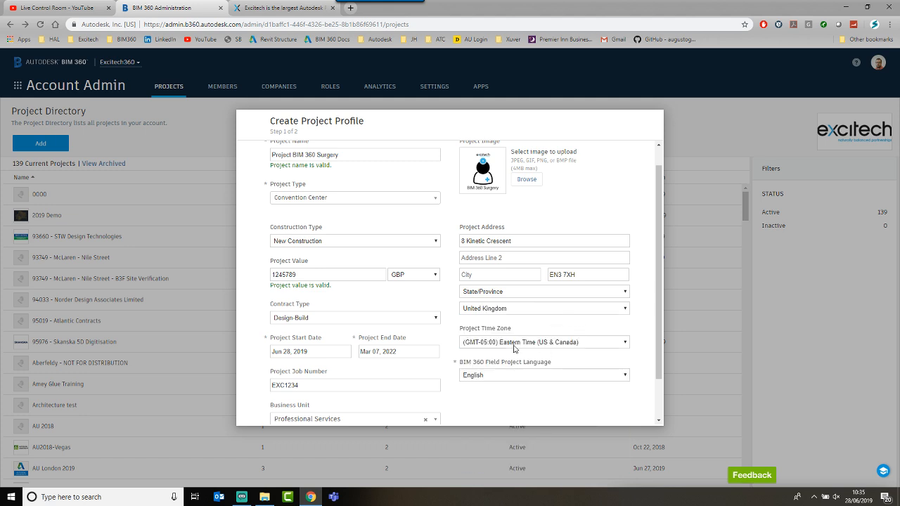
click(514, 342)
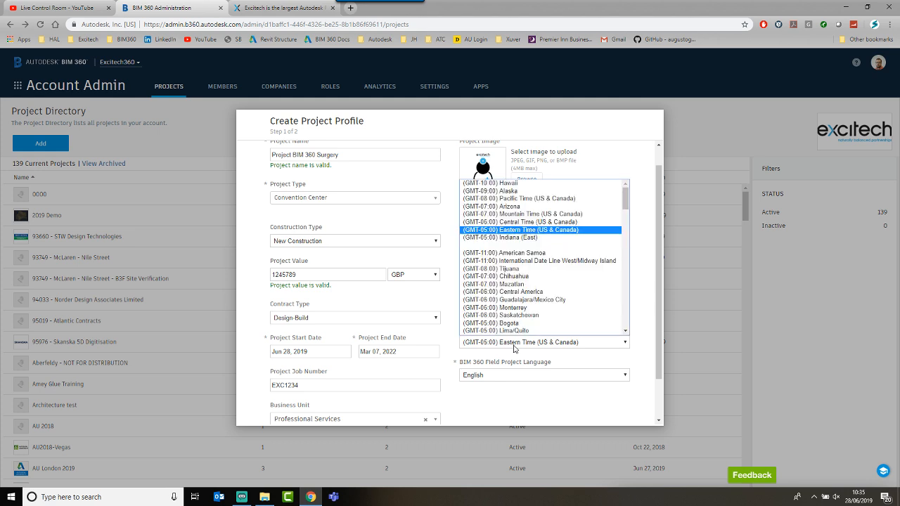
click(514, 342)
click(514, 342)
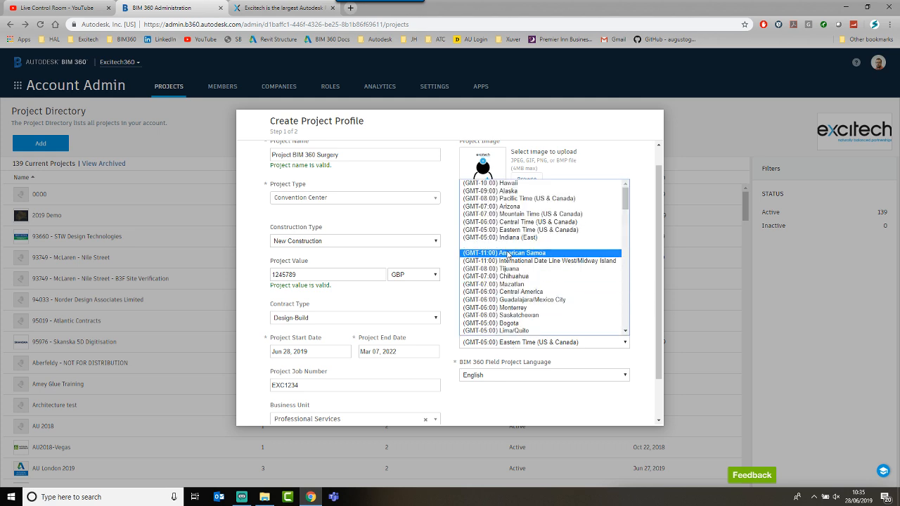
scroll(508, 254, down, 4)
scroll(507, 254, down, 1)
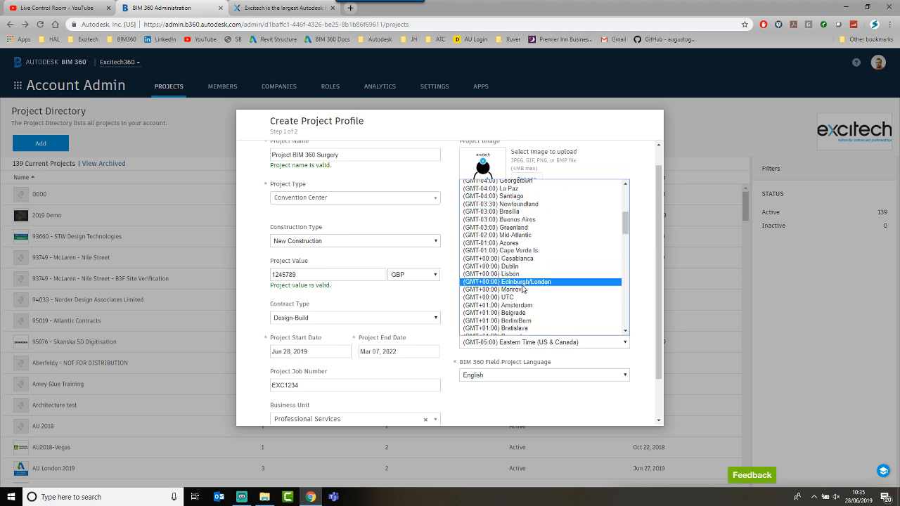
click(507, 267)
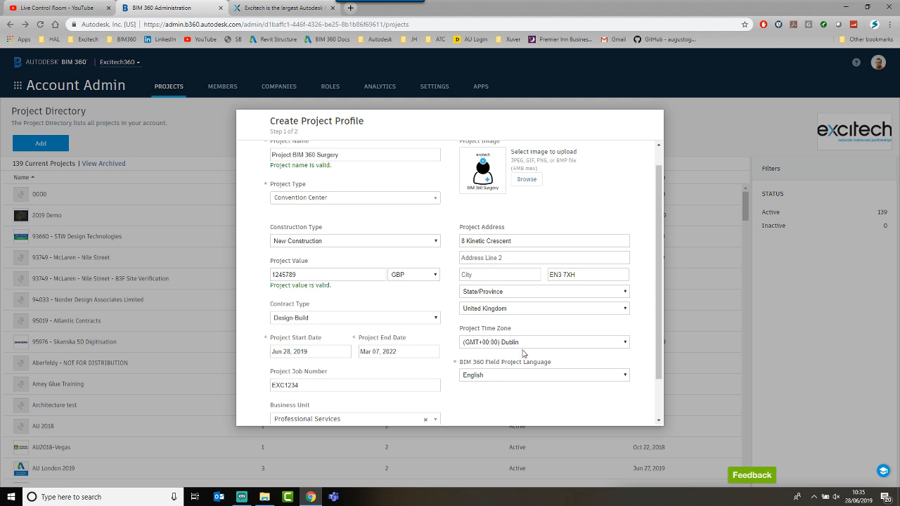
scroll(496, 340, down, 1)
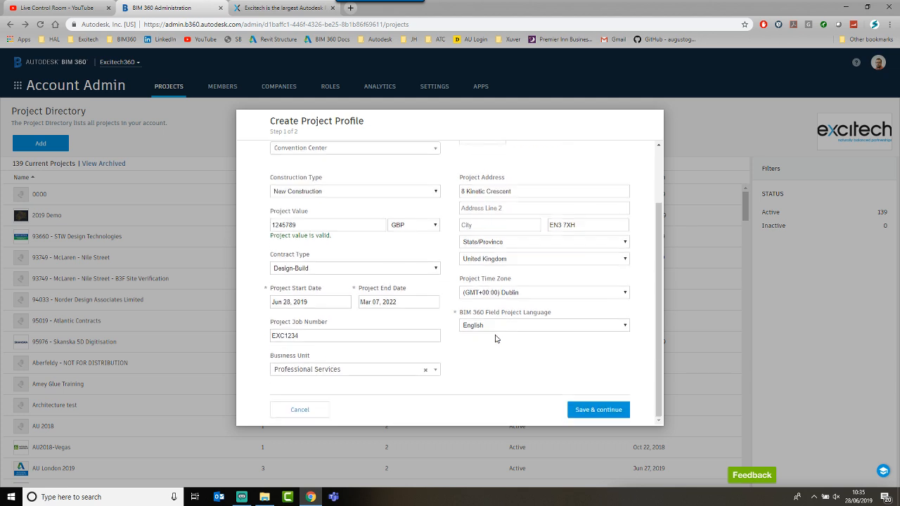
scroll(496, 339, up, 2)
scroll(496, 338, down, 2)
scroll(495, 339, up, 1)
scroll(496, 339, down, 1)
Step: Save the project profile and continue to Step 2, Activate Services
click(596, 416)
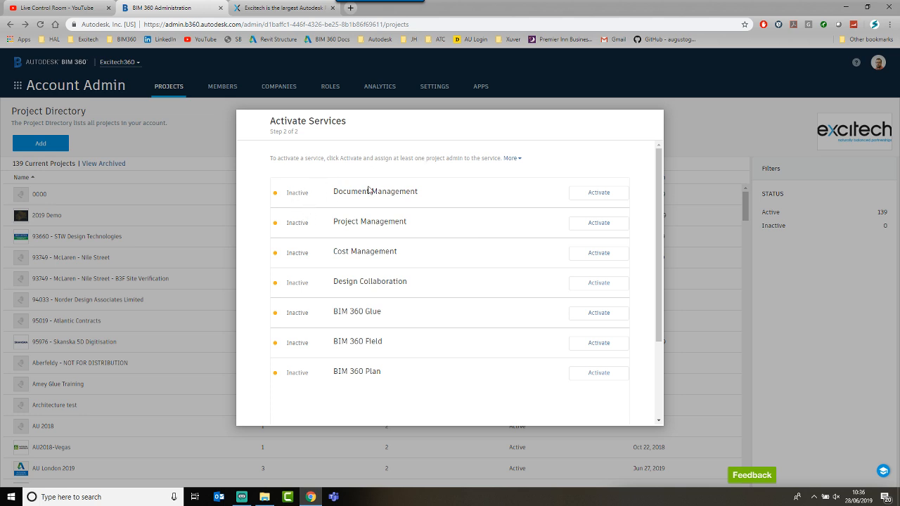
click(584, 193)
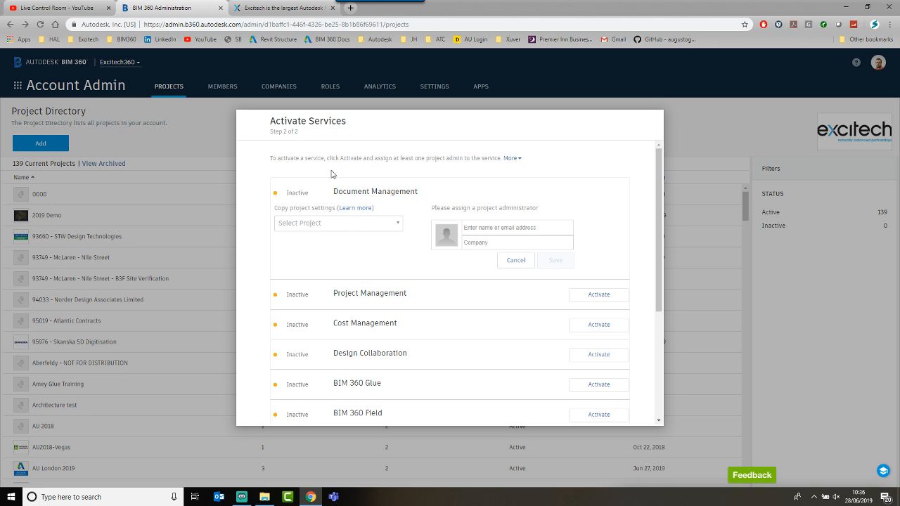
click(391, 224)
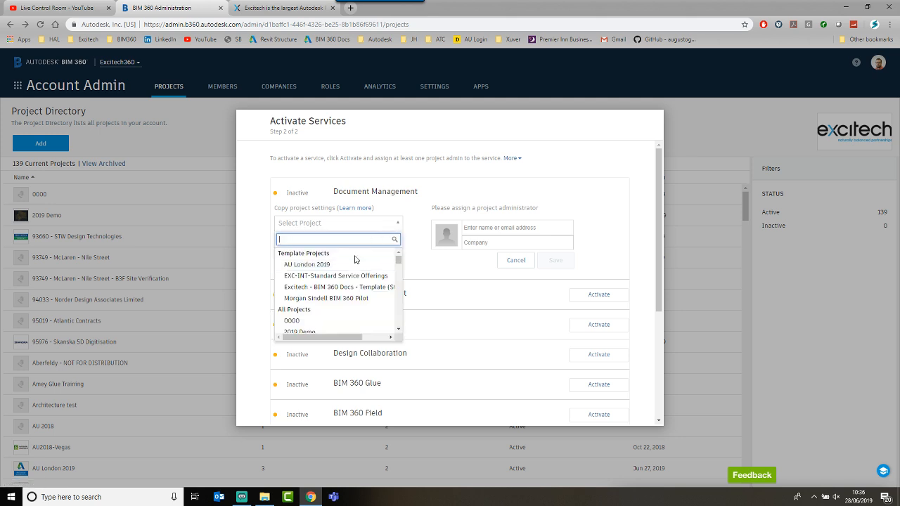
scroll(326, 316, down, 3)
scroll(325, 316, down, 2)
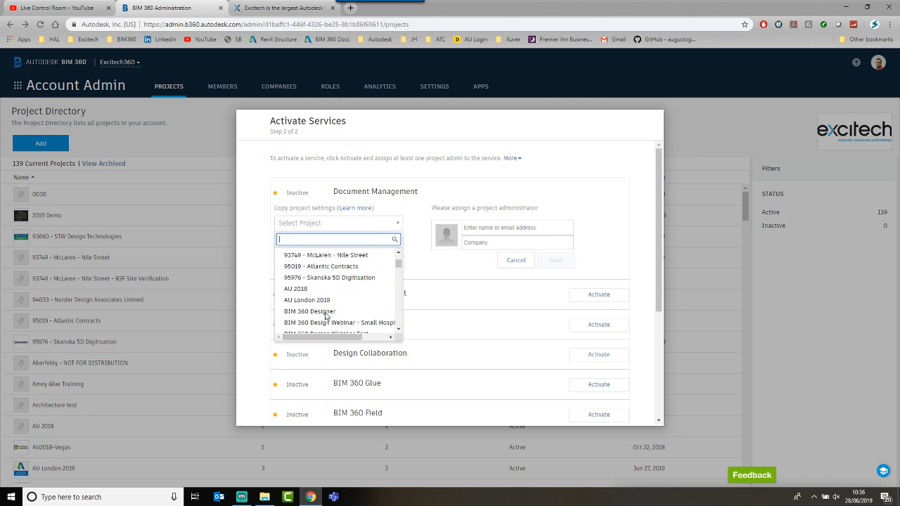
scroll(325, 316, down, 5)
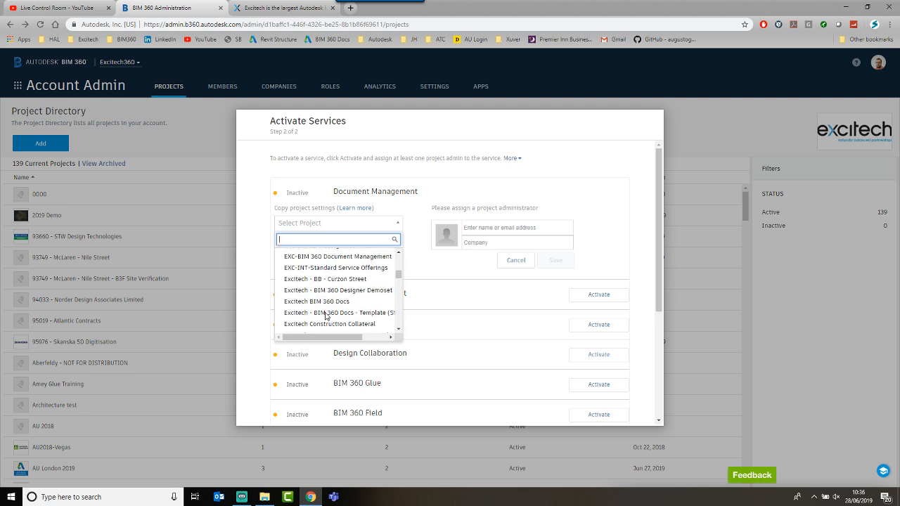
drag(398, 277, 407, 251)
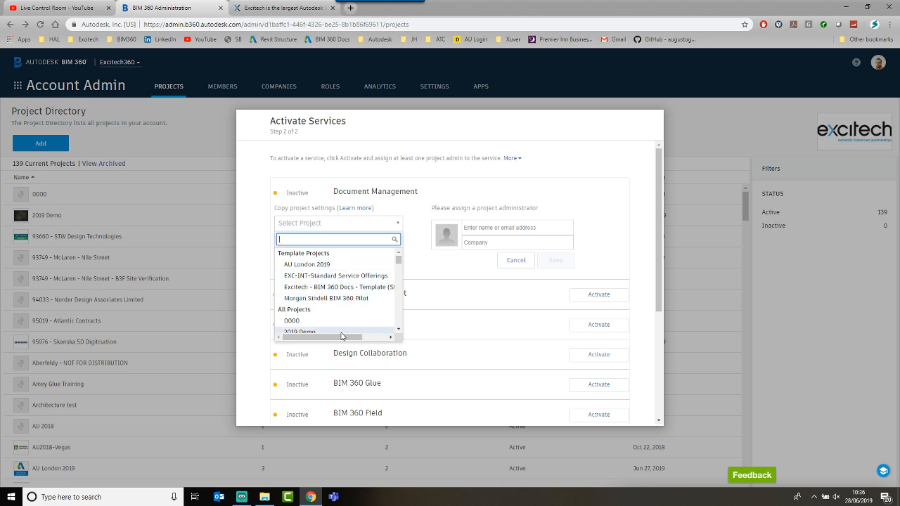
scroll(343, 335, down, 5)
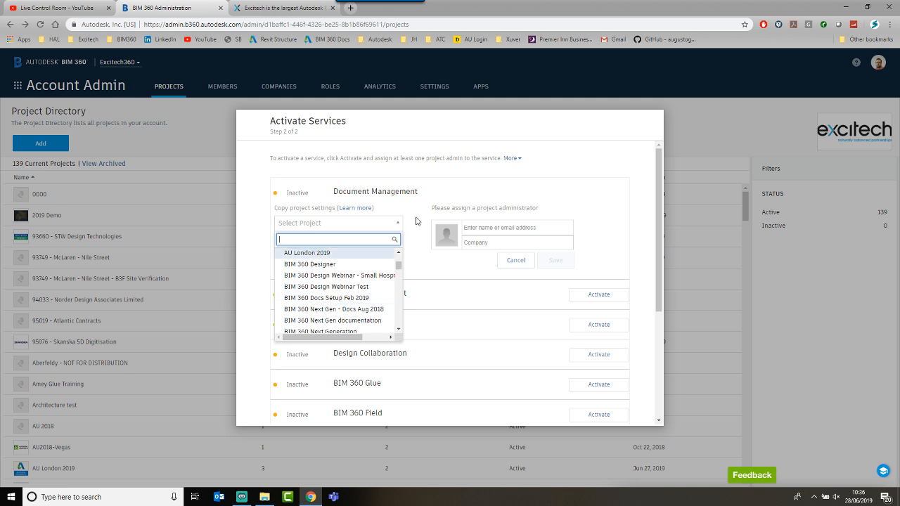
click(425, 196)
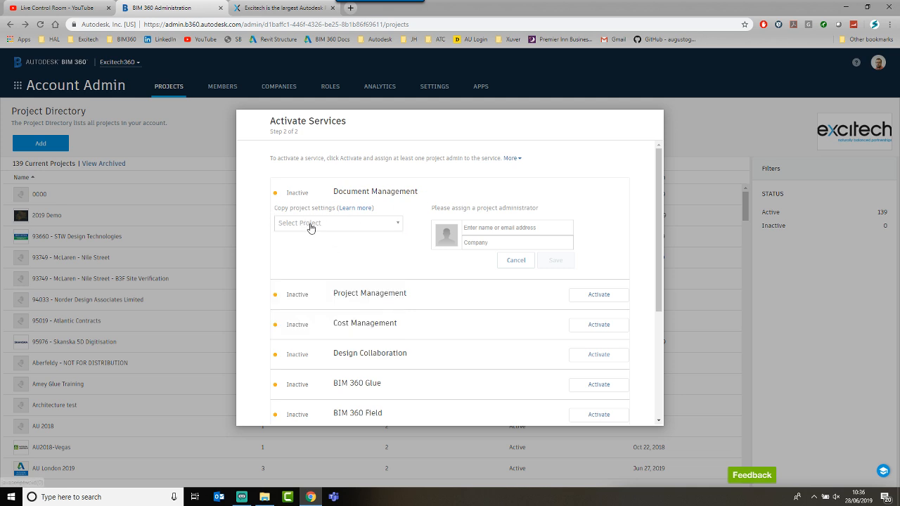
Step: Enter the colleague's company email from the suggestions as Document Management administrator
click(478, 229)
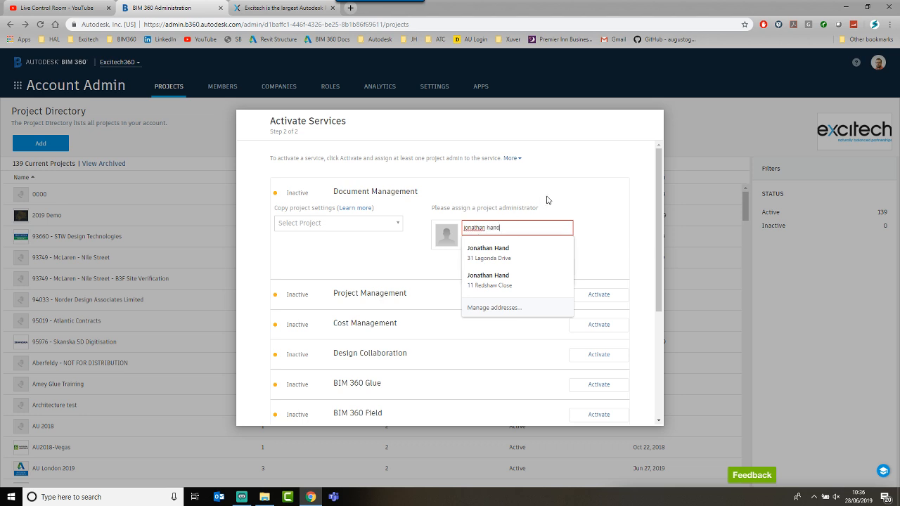
click(605, 216)
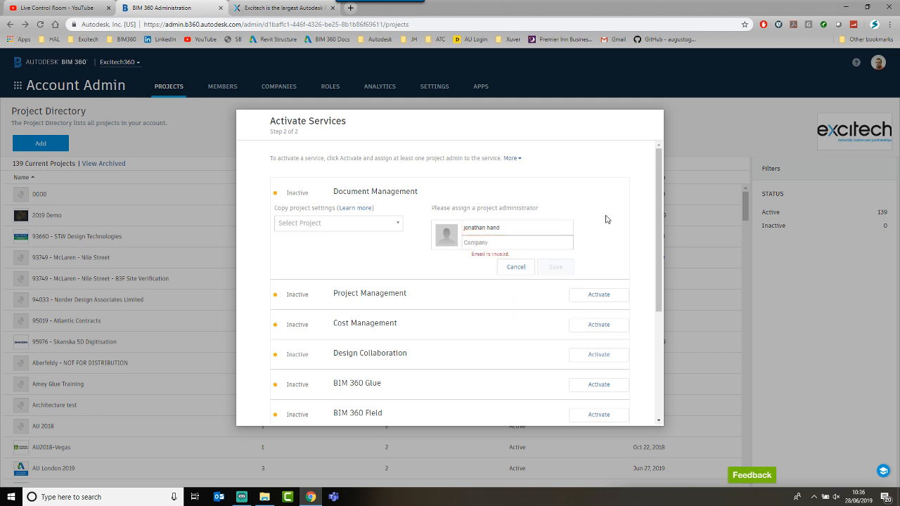
click(547, 225)
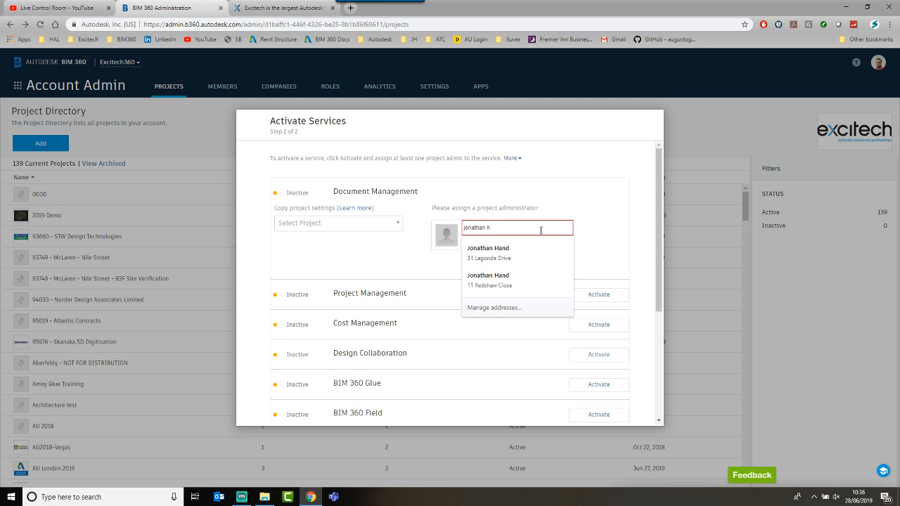
click(592, 239)
click(534, 229)
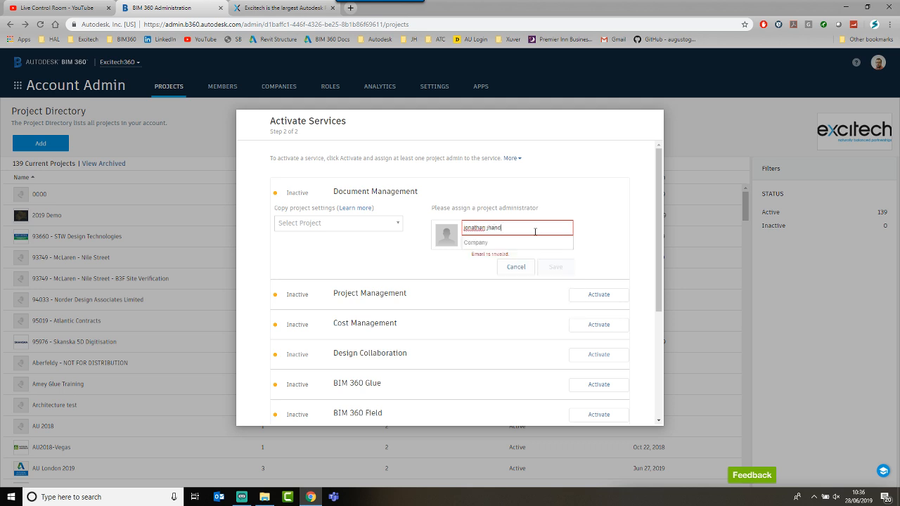
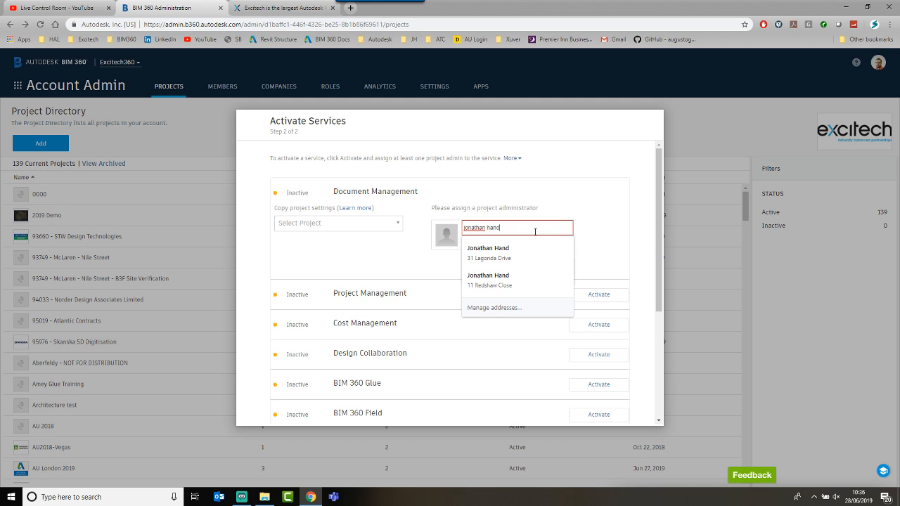
drag(657, 246, 658, 274)
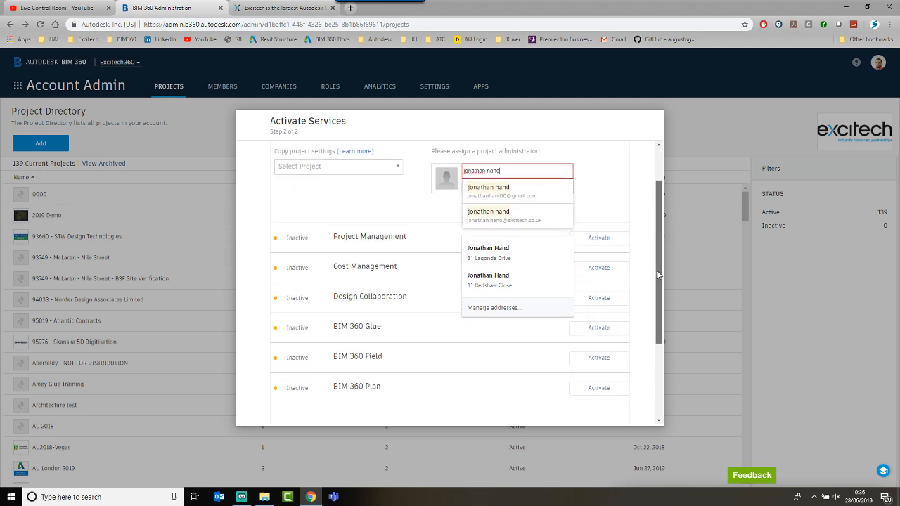
click(503, 218)
Step: Set the administrator's company to excitech360 and save to activate Document Management
click(499, 187)
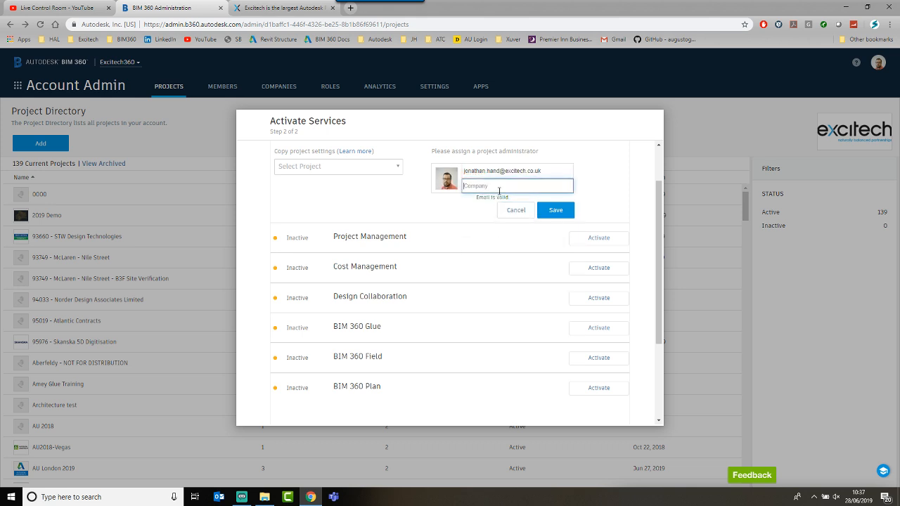
text(exi)
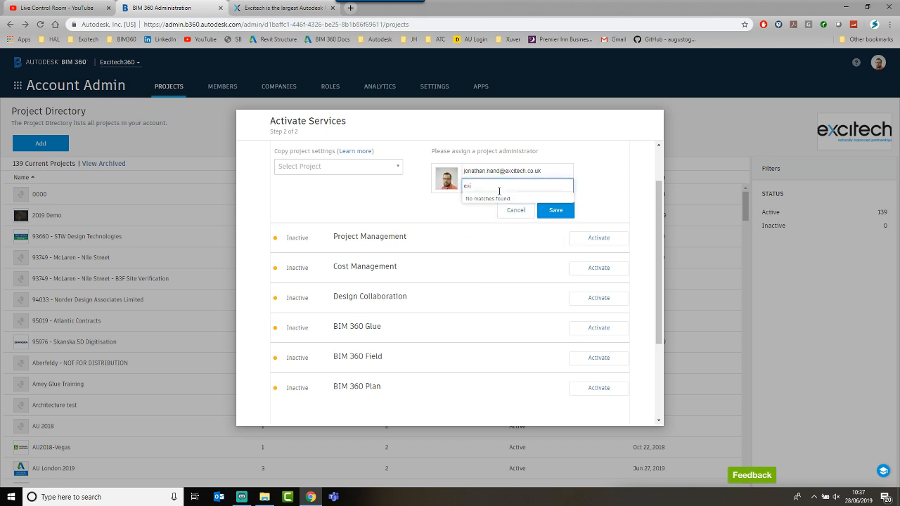
text(c)
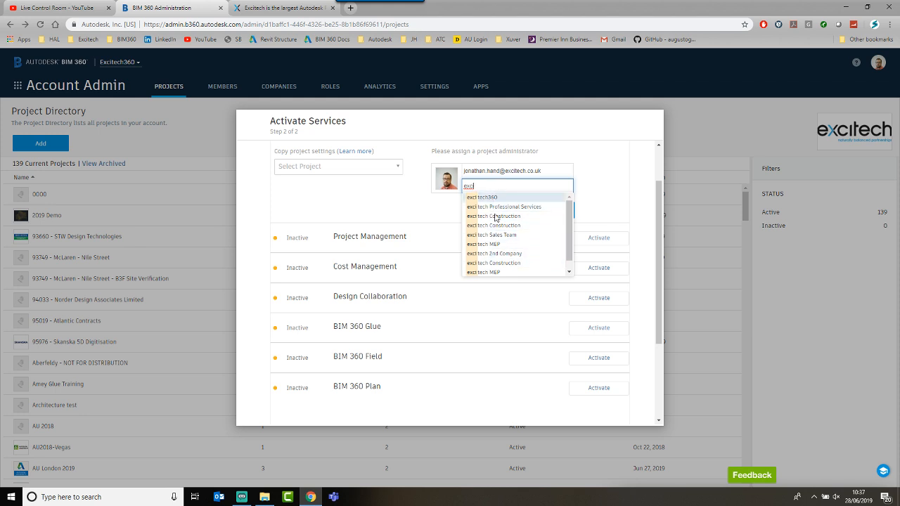
click(492, 200)
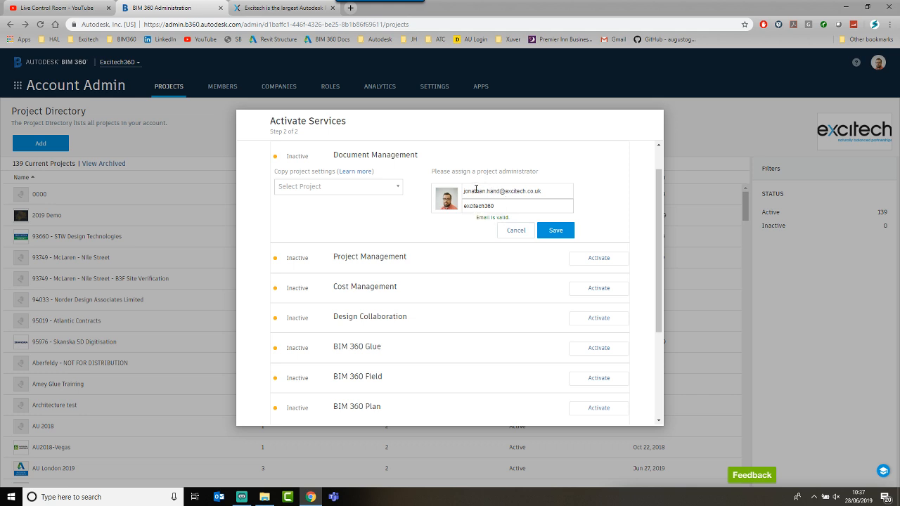
click(555, 230)
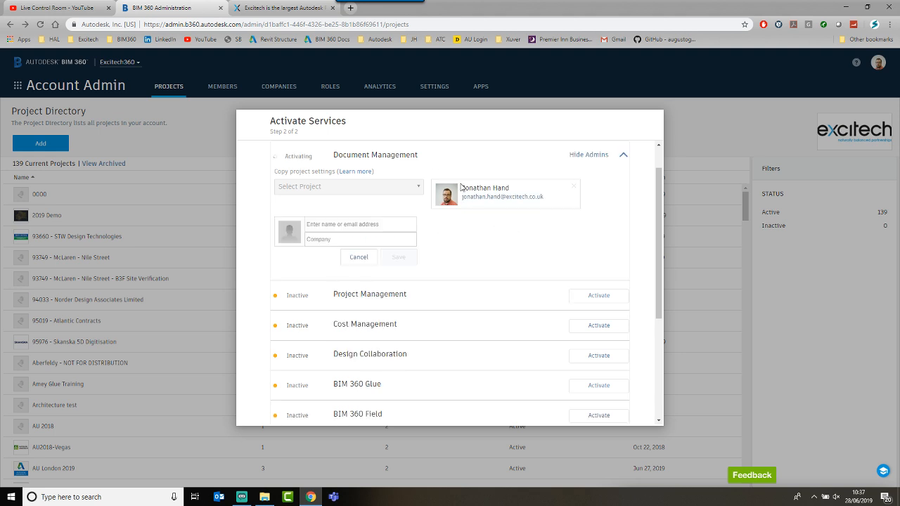
Step: Hide Document Management's administrator details
scroll(487, 190, up, 1)
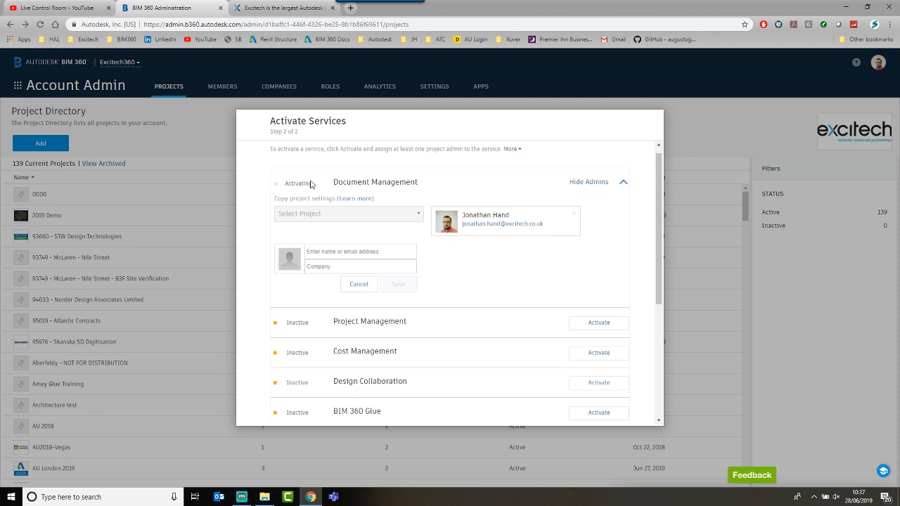
key(ctrl)
key(ctrl)
key(ctrl)
click(622, 182)
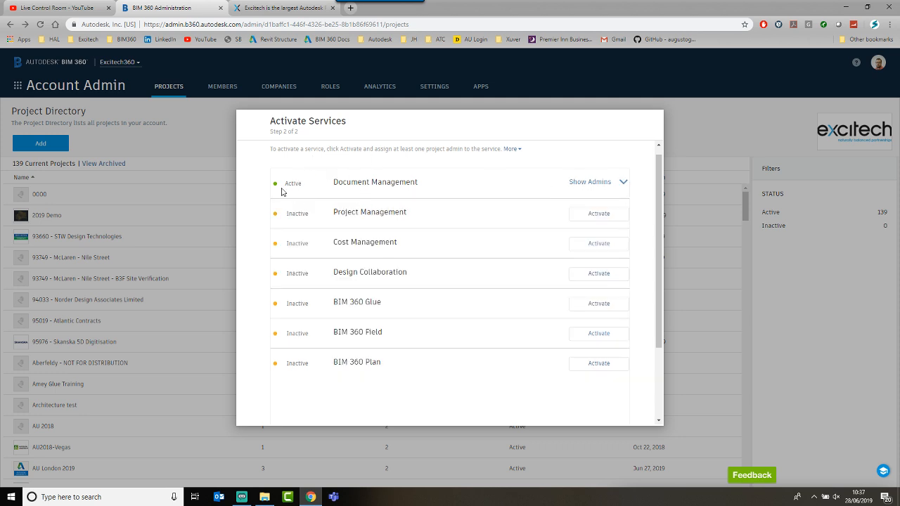
key(ctrl)
scroll(562, 234, down, 3)
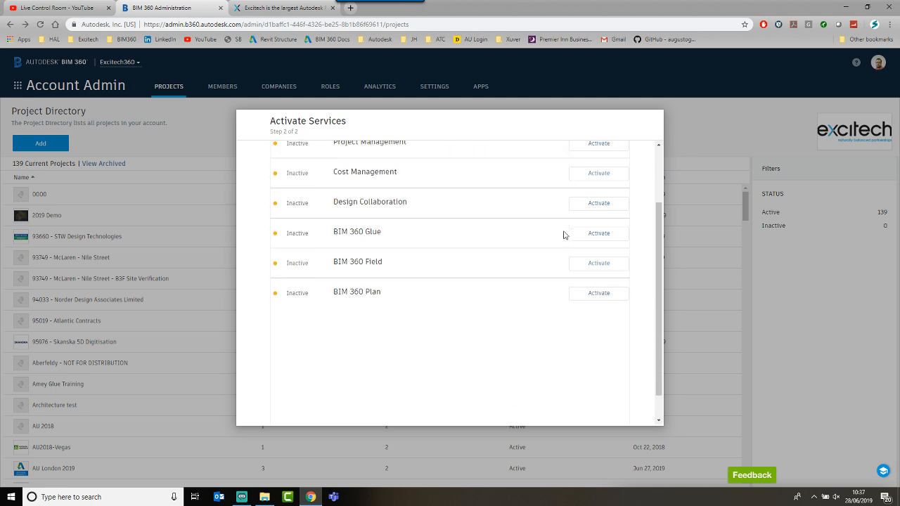
scroll(562, 235, up, 4)
scroll(563, 235, down, 3)
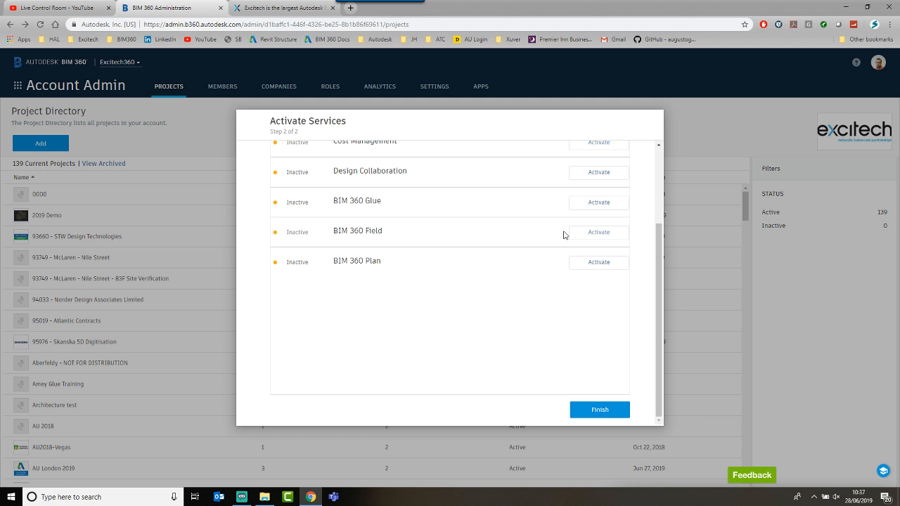
scroll(563, 235, up, 3)
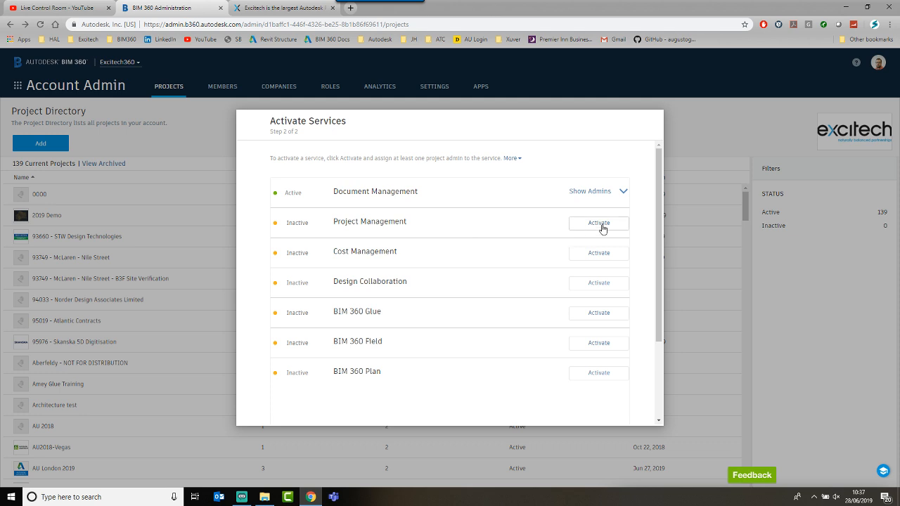
Step: Activate Project Management and assign the colleague's company email as its administrator
click(598, 224)
click(391, 247)
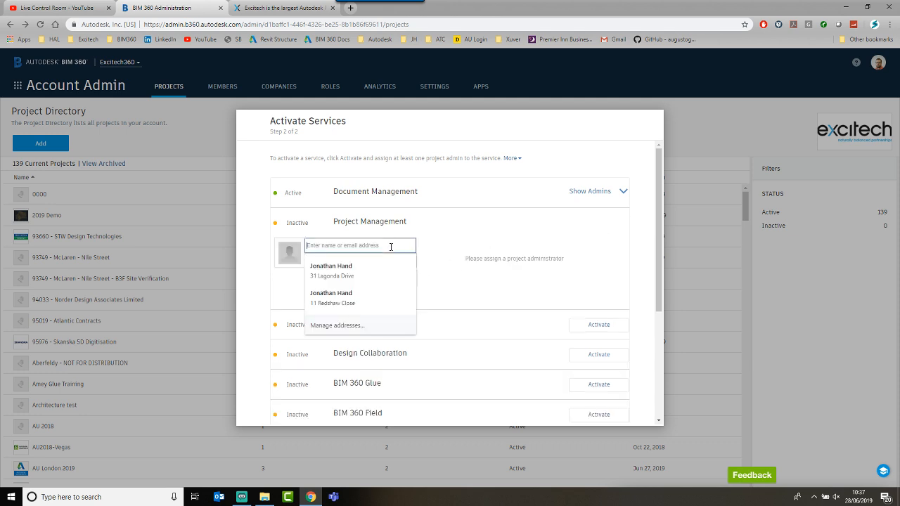
text(jonatyhan)
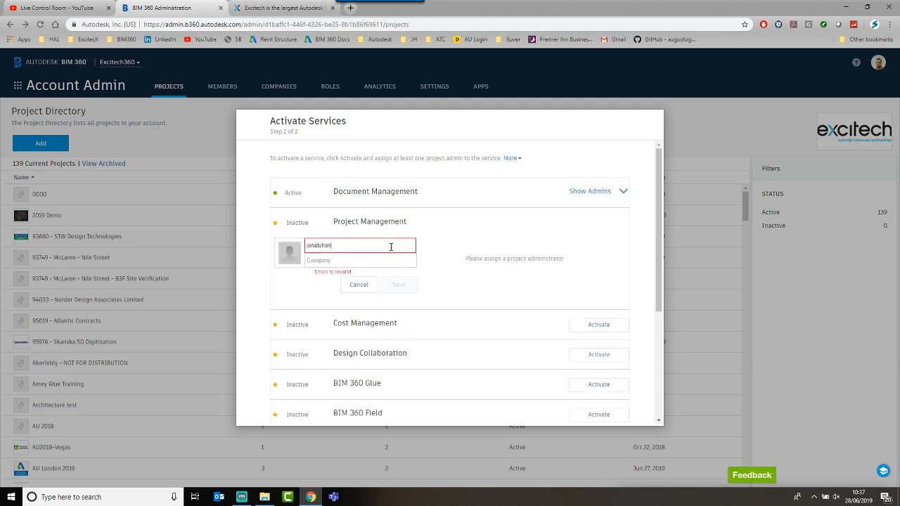
key(BackSpace)
key(BackSpace)
text(h)
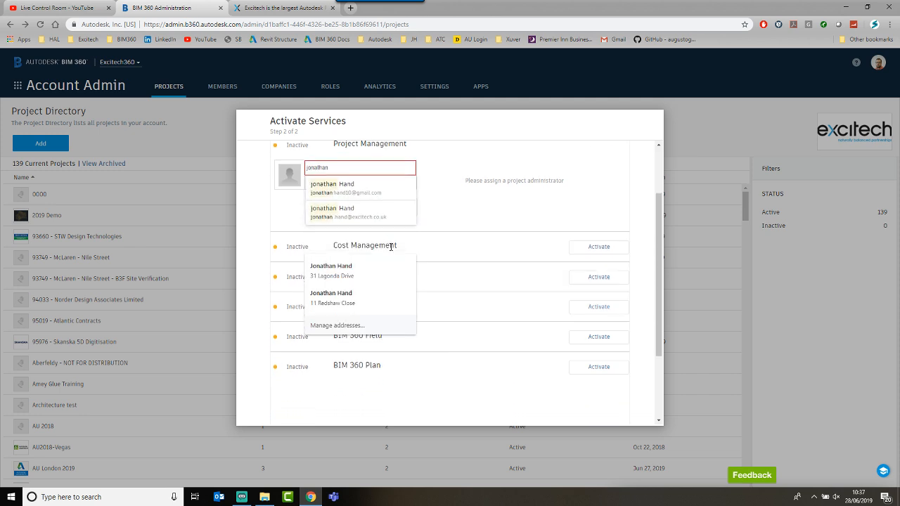
click(337, 210)
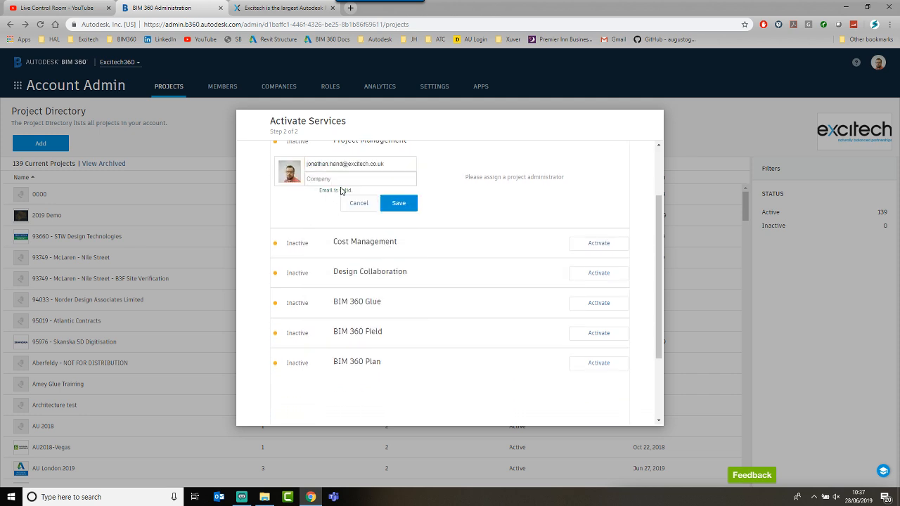
Step: Set the administrator's company to excitech360, save, and hide Project Management's admin details
click(342, 180)
text(ex)
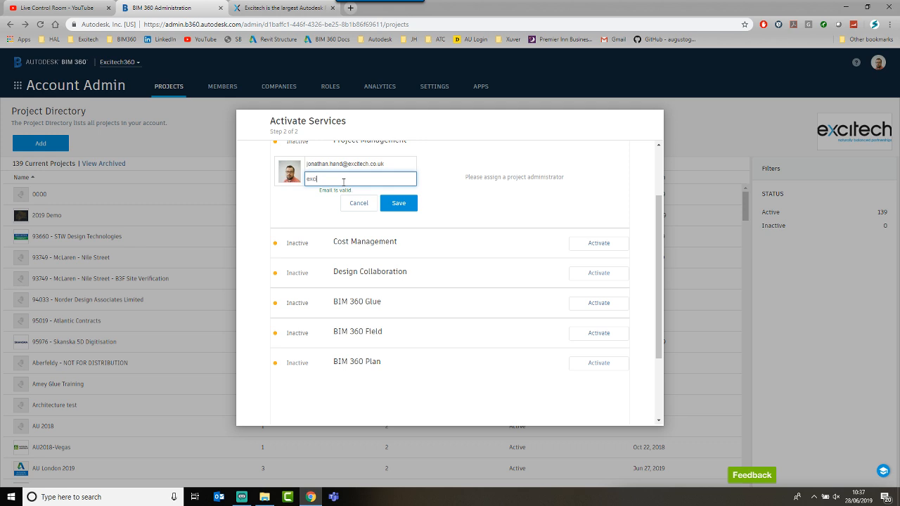
text(ci)
click(400, 189)
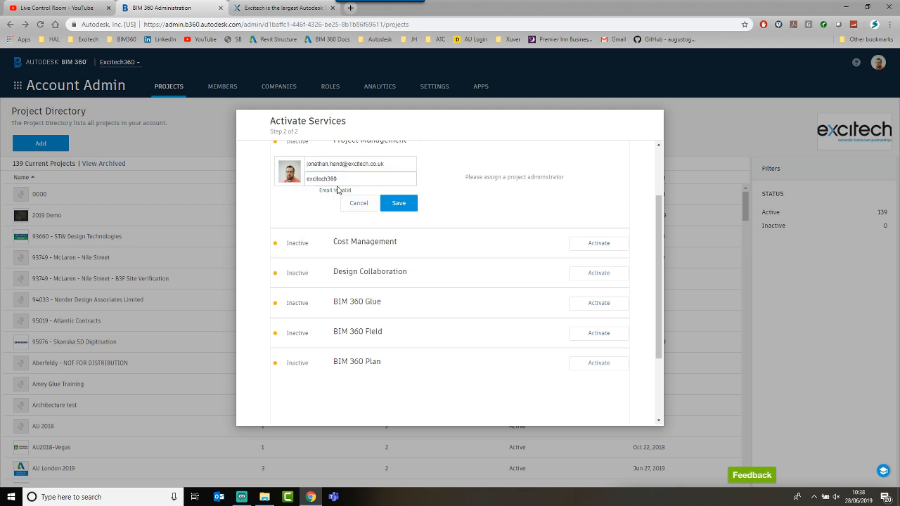
click(399, 203)
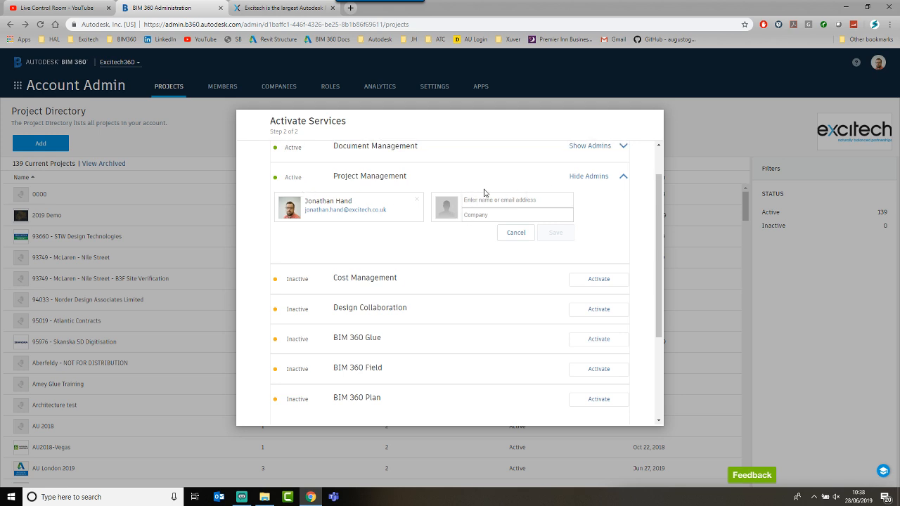
scroll(483, 193, up, 1)
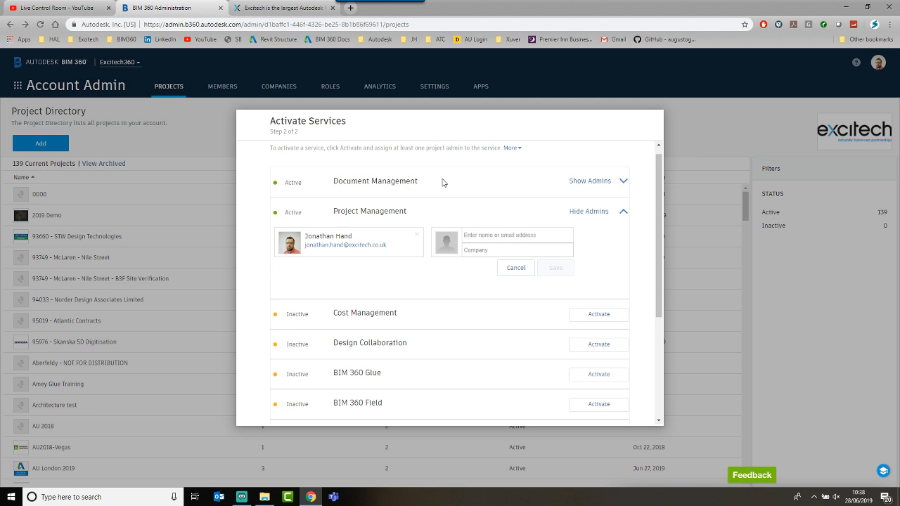
click(622, 213)
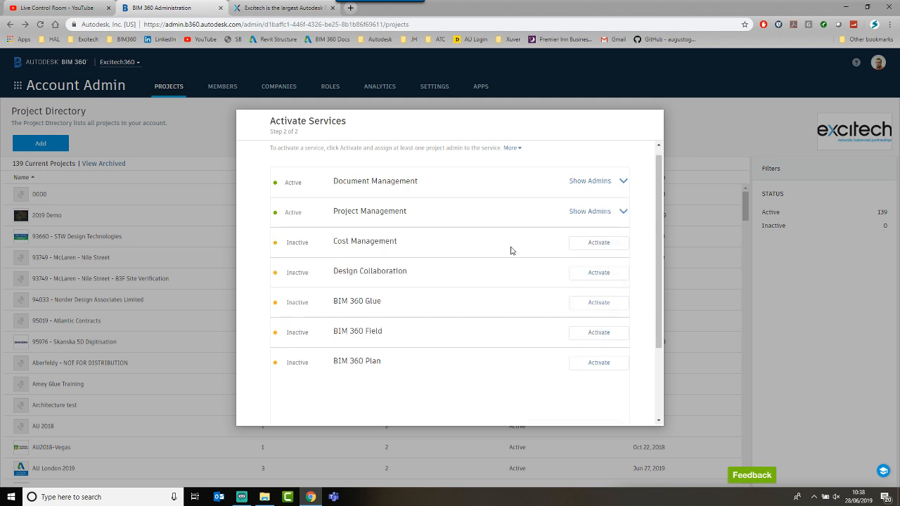
Step: Activate Cost Management with the team member as project admin from company excitech360
click(591, 250)
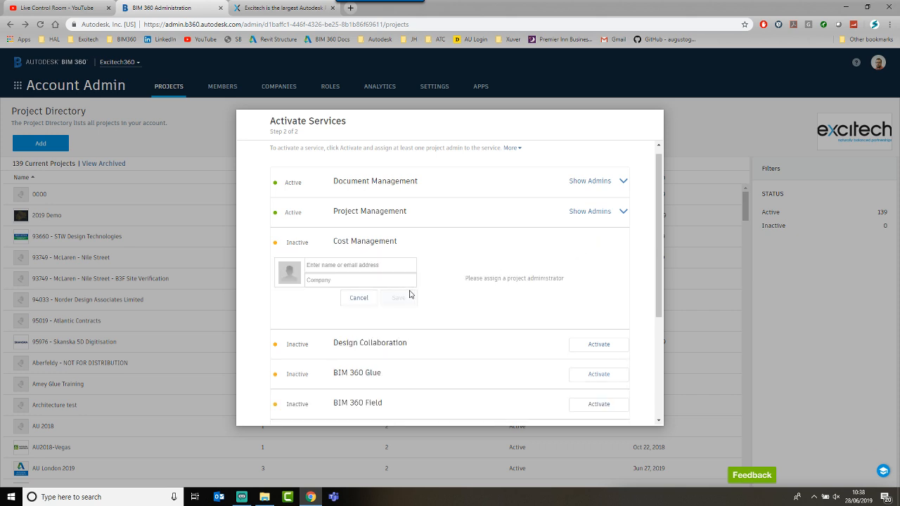
click(398, 267)
text(jona)
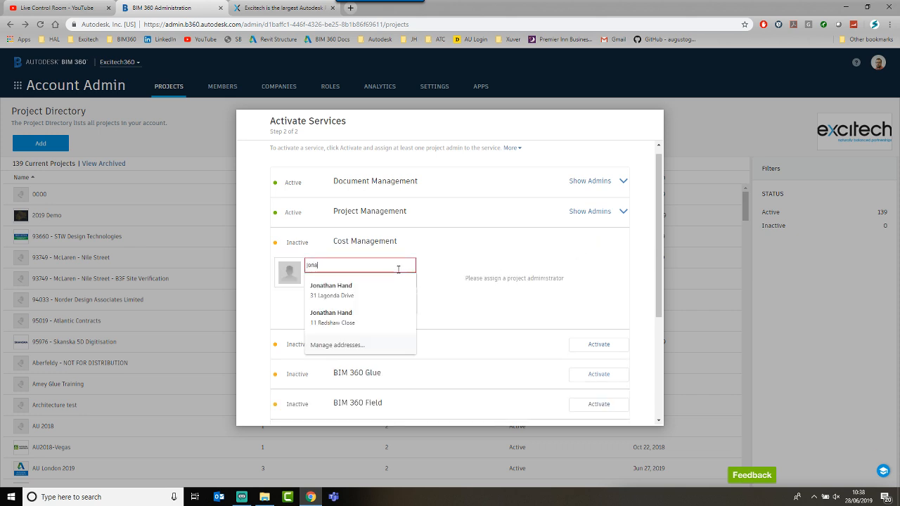
scroll(397, 271, down, 1)
click(350, 242)
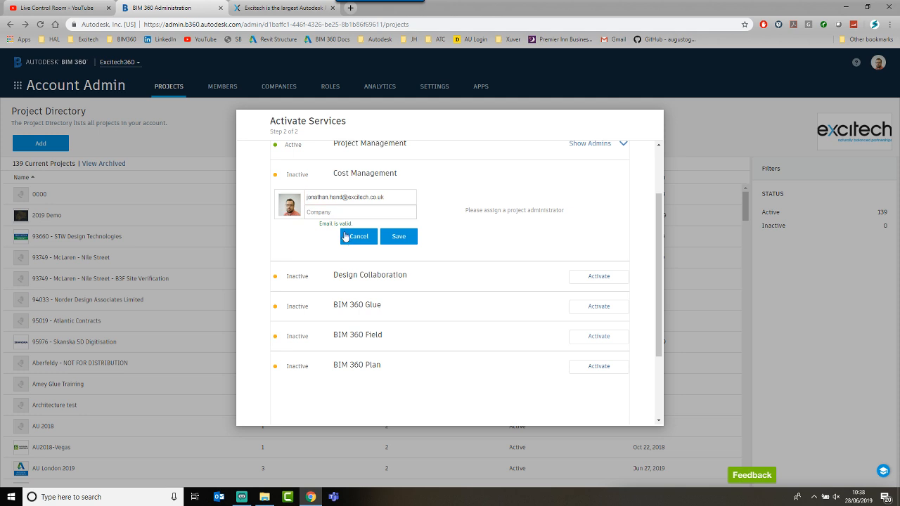
click(341, 213)
text(ex)
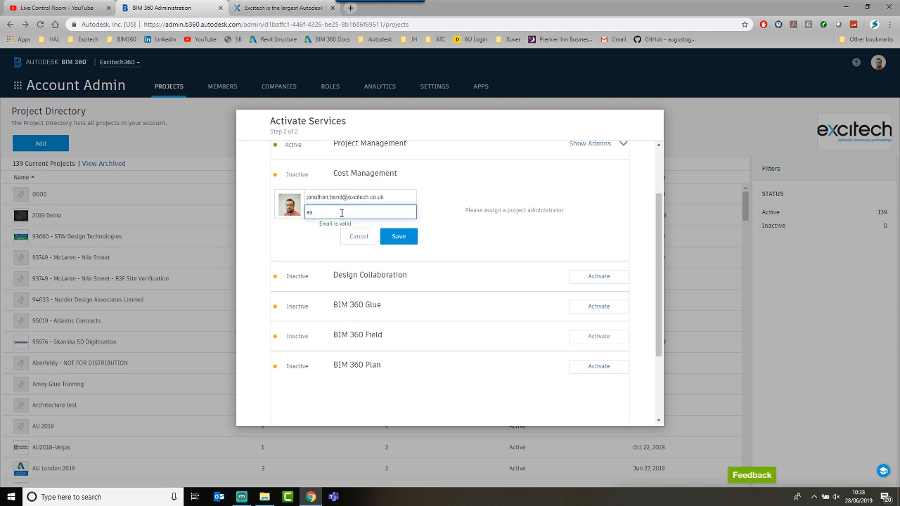
text(citech360)
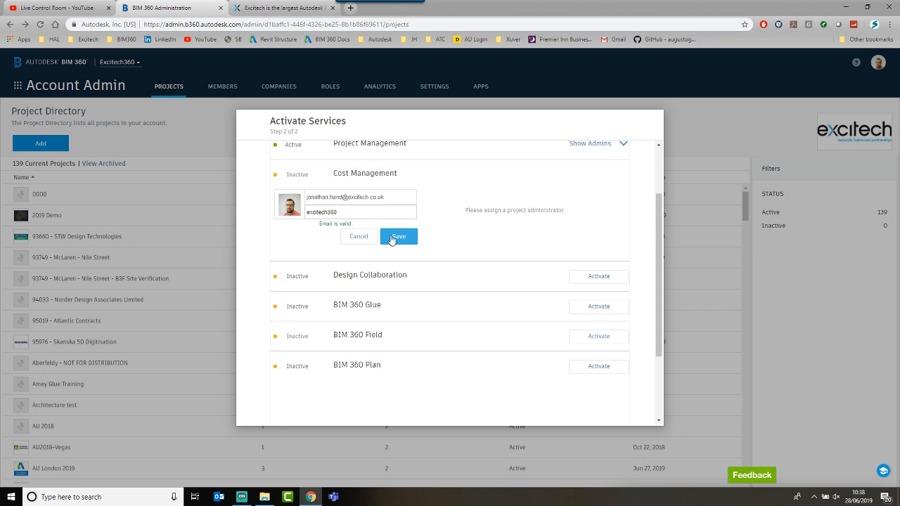
click(391, 237)
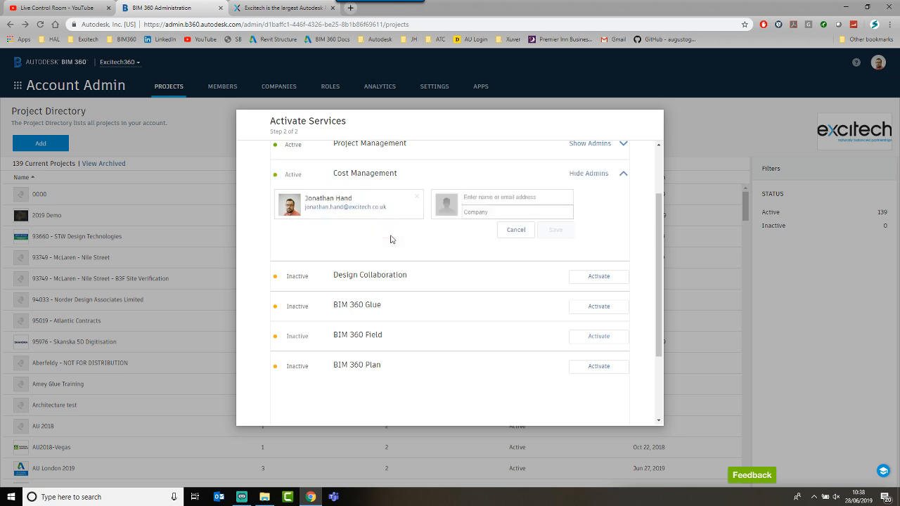
Step: Activate Design Collaboration with the same excitech360 admin, then hide both admin lists
click(591, 279)
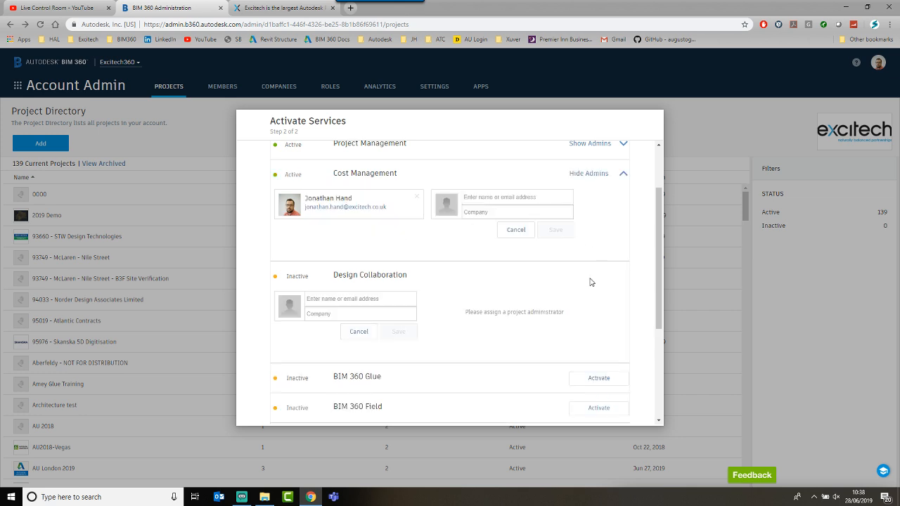
click(393, 303)
text(jonathan)
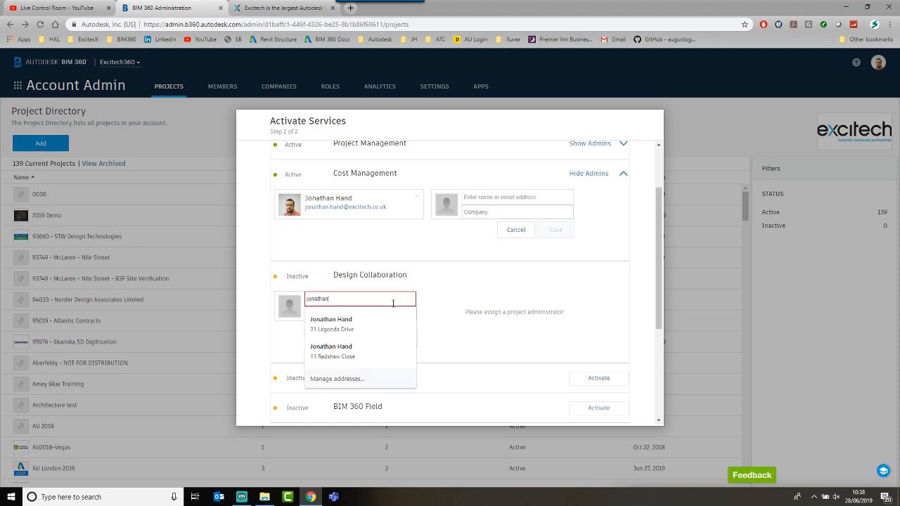
scroll(393, 303, down, 2)
click(355, 270)
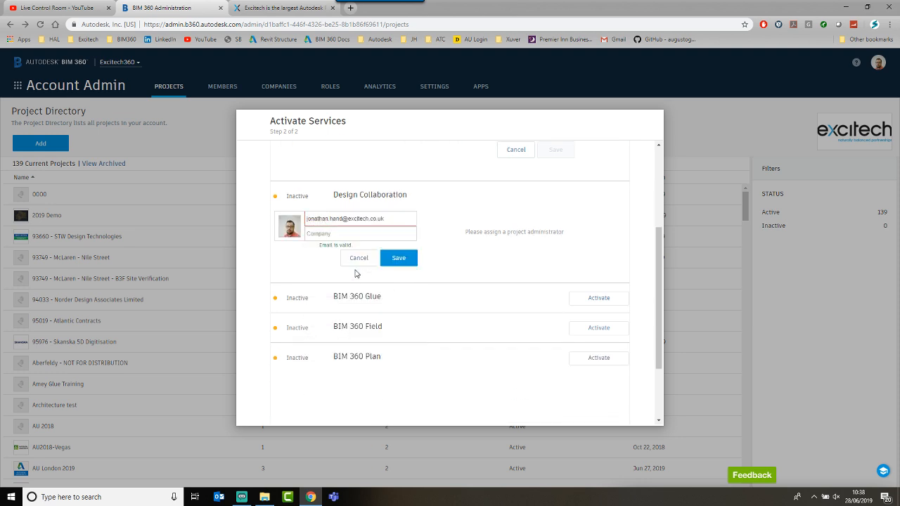
click(340, 232)
text(exci)
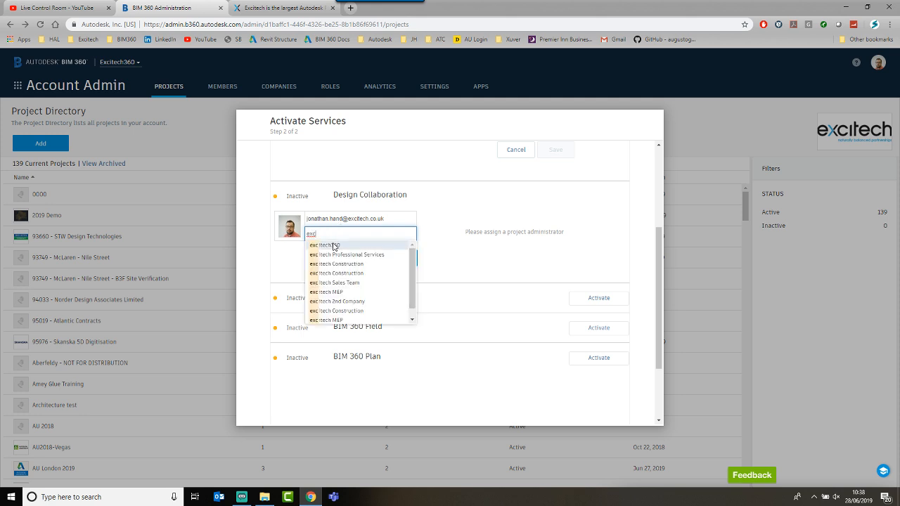
click(333, 245)
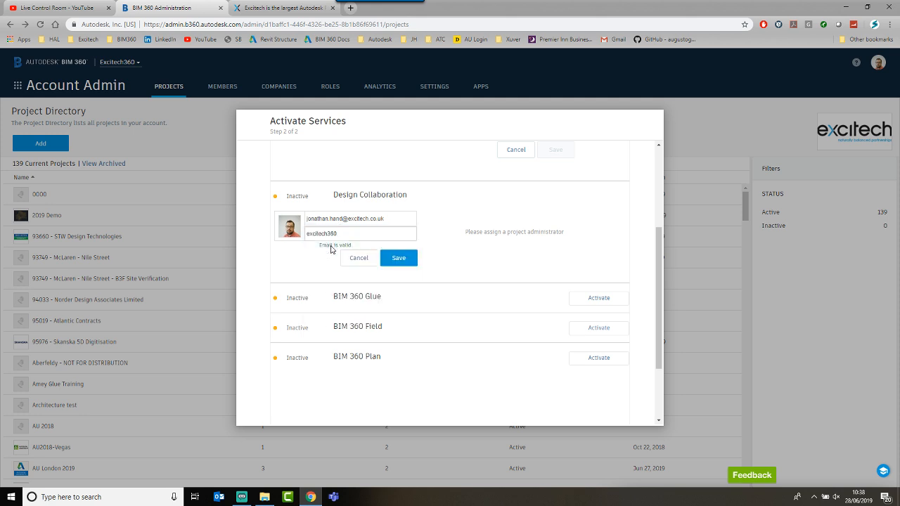
click(398, 258)
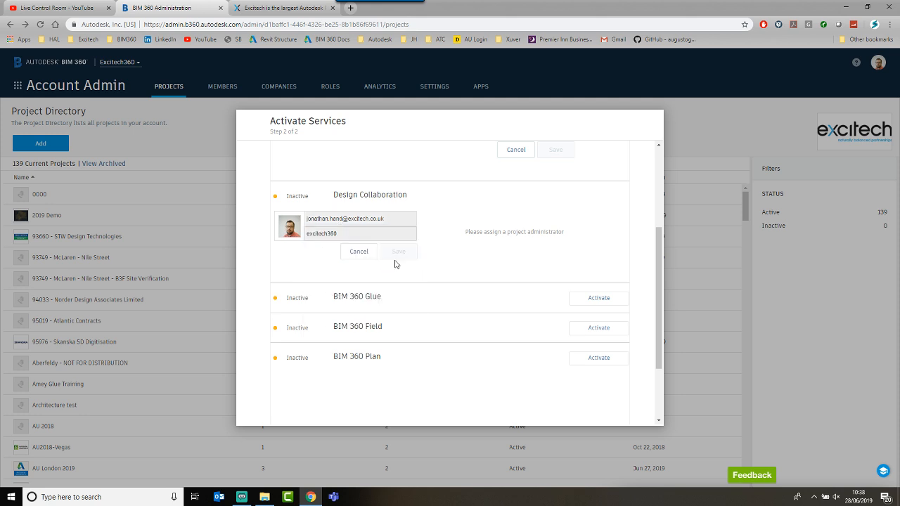
scroll(394, 264, up, 3)
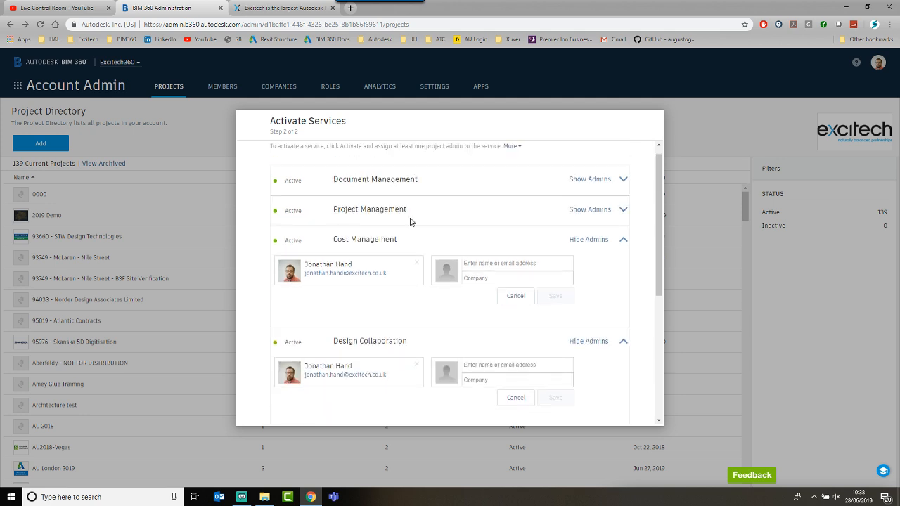
click(591, 239)
click(606, 270)
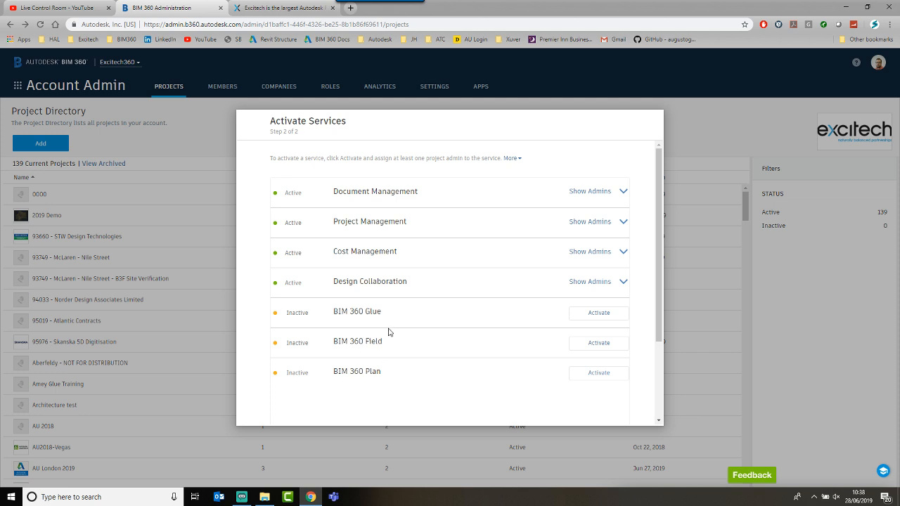
Step: Choose Model Coordination instead of classic BIM 360 Glue as the service to activate
click(608, 316)
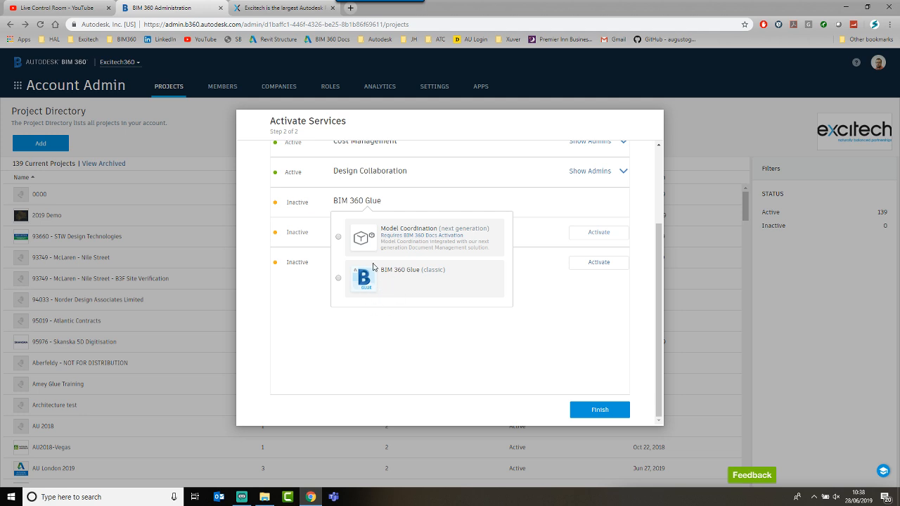
click(432, 239)
click(339, 236)
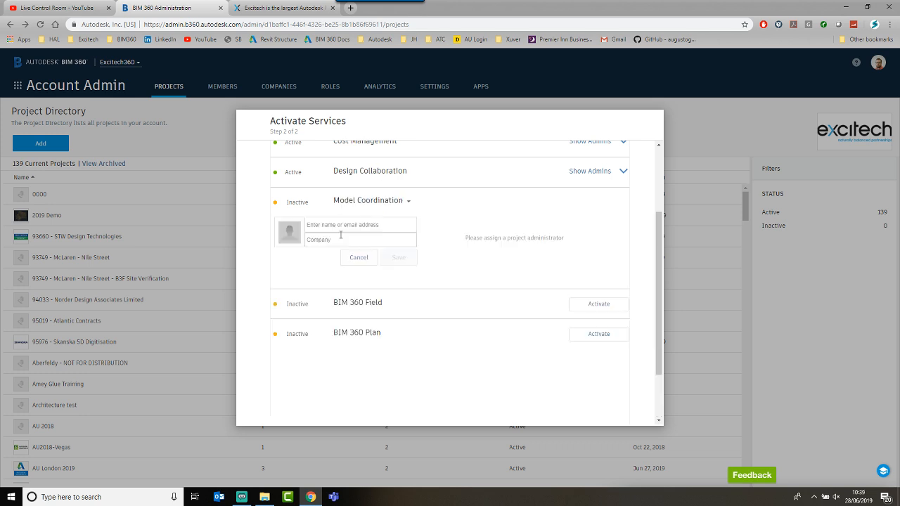
Step: Assign the team member from excitech360 as Model Coordination admin, save, and hide admins
click(342, 226)
text(j)
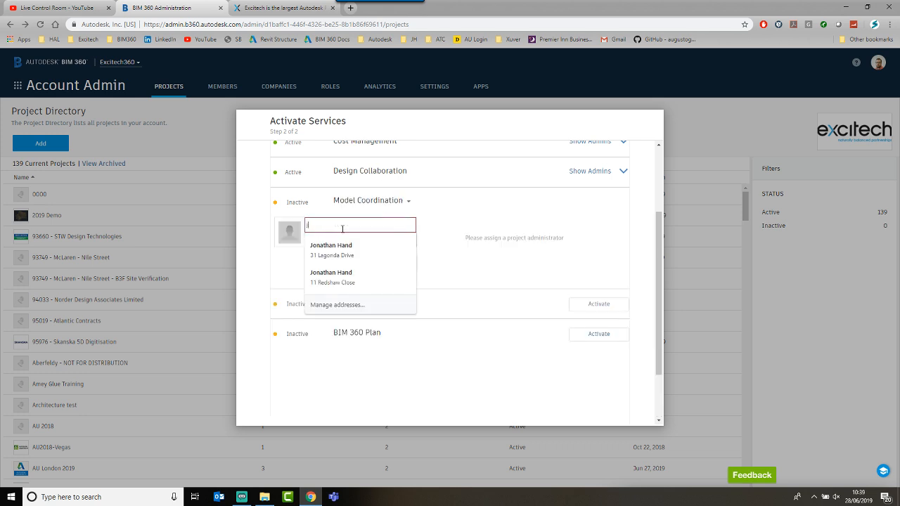
text(onathan)
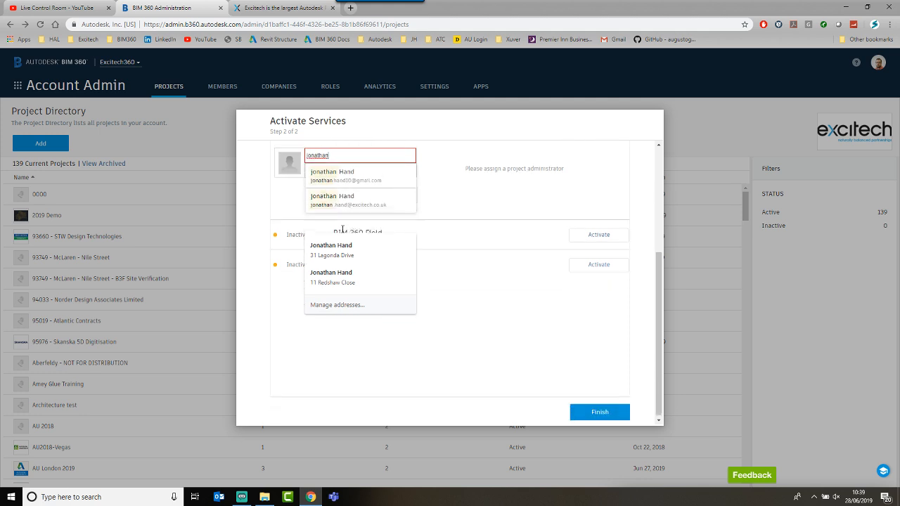
click(342, 201)
click(348, 170)
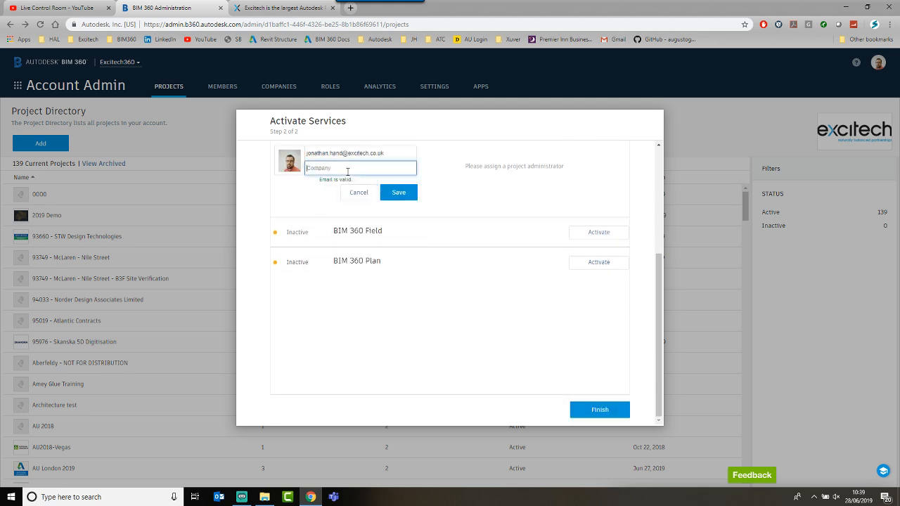
text(exc)
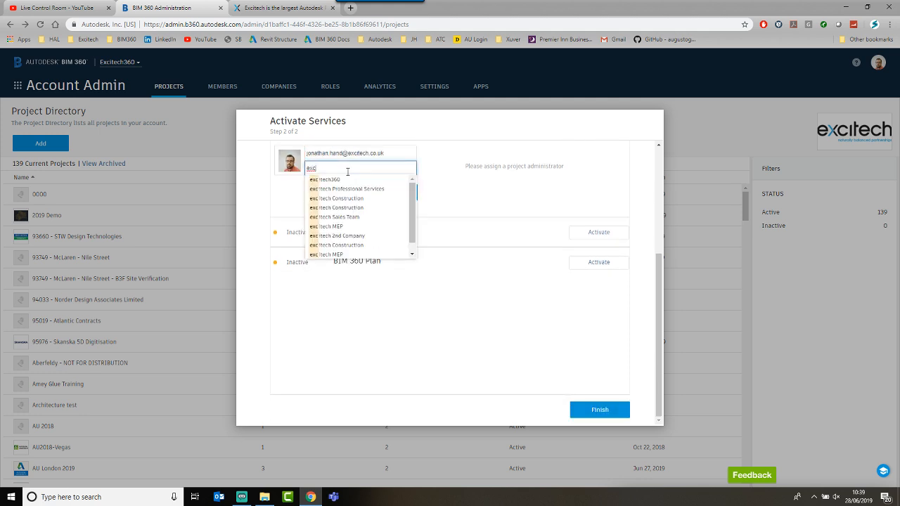
click(318, 178)
right_click(391, 197)
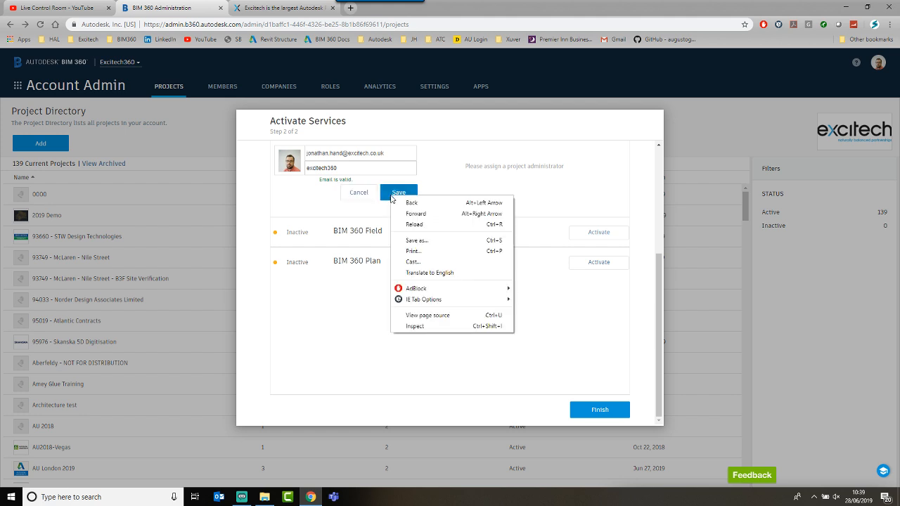
click(391, 198)
click(391, 197)
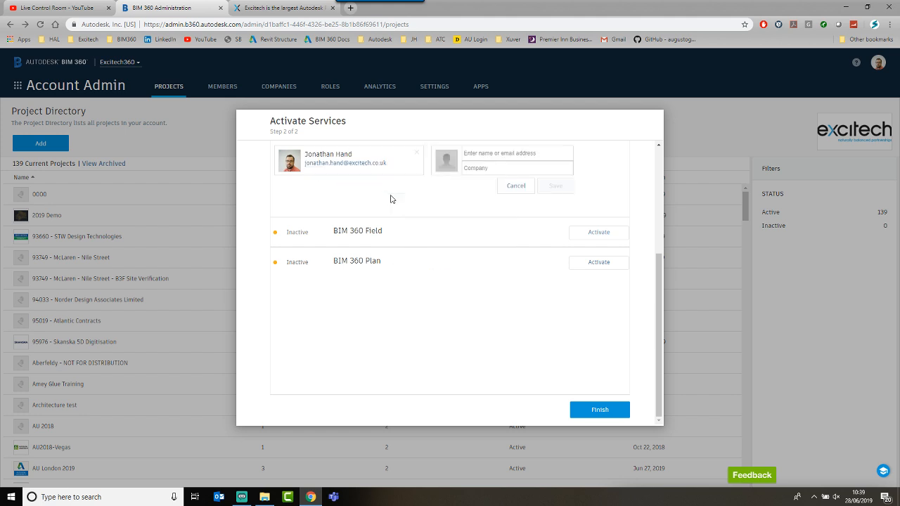
scroll(413, 206, up, 2)
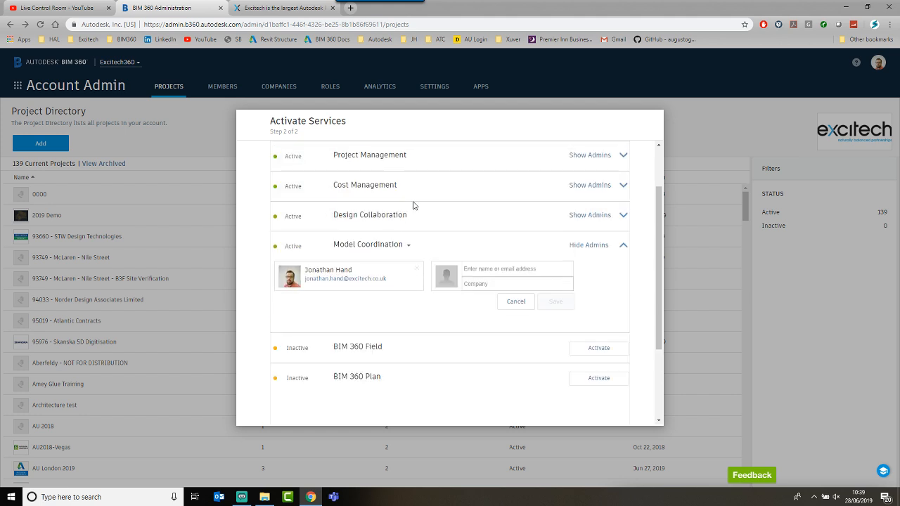
click(622, 246)
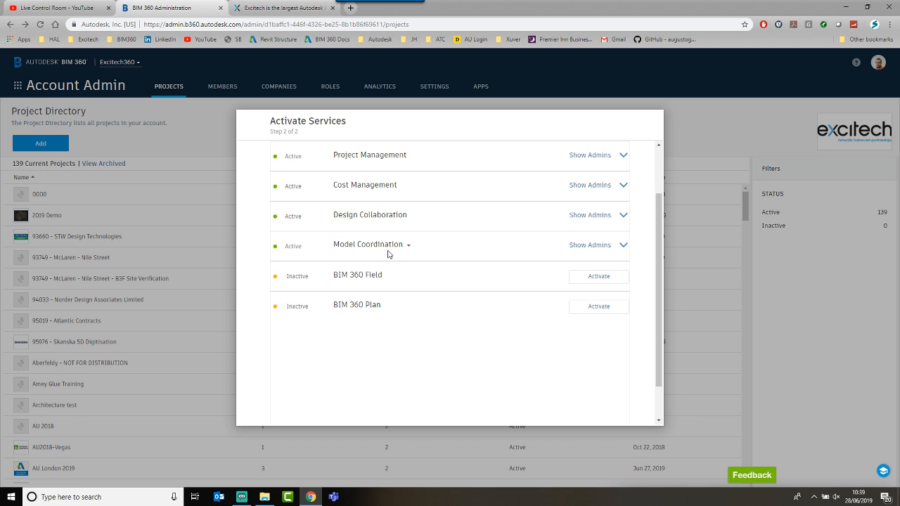
scroll(387, 254, up, 1)
scroll(387, 254, down, 2)
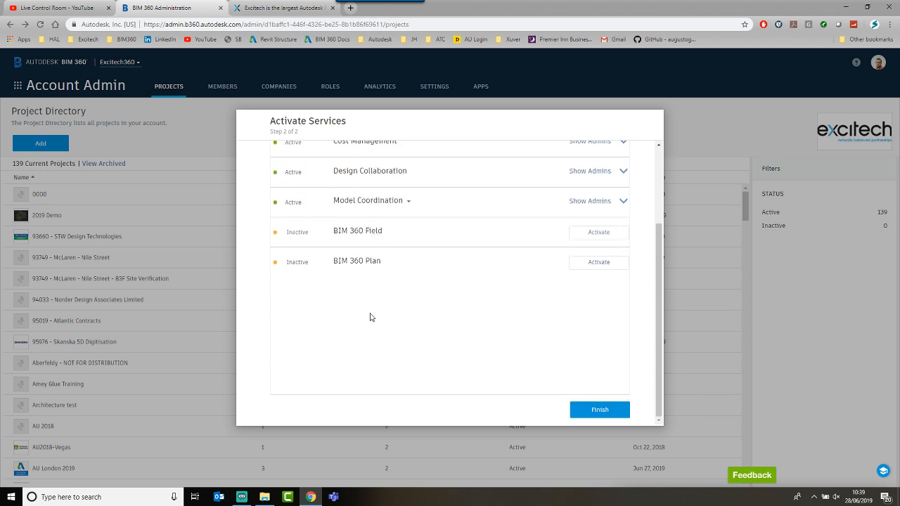
Step: Finish service activation, search the Project Directory, and open Project BIM 360 Surgery
click(599, 410)
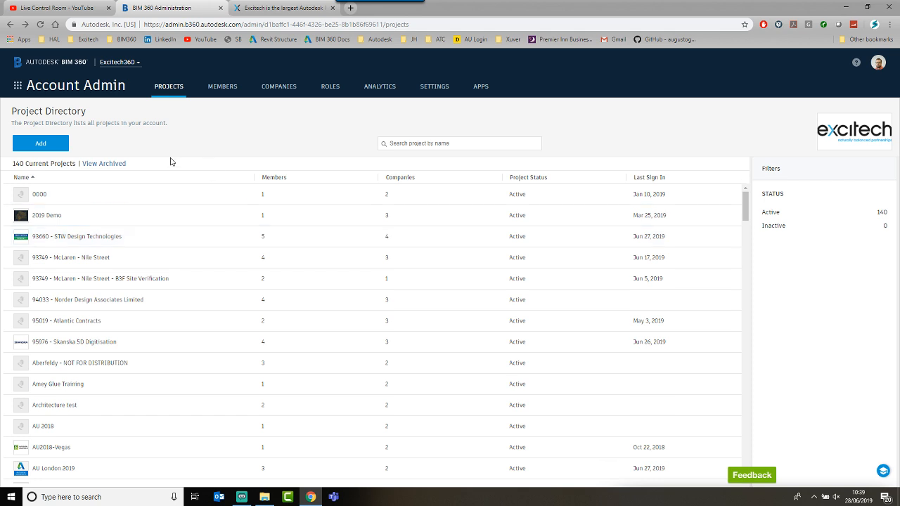
click(405, 143)
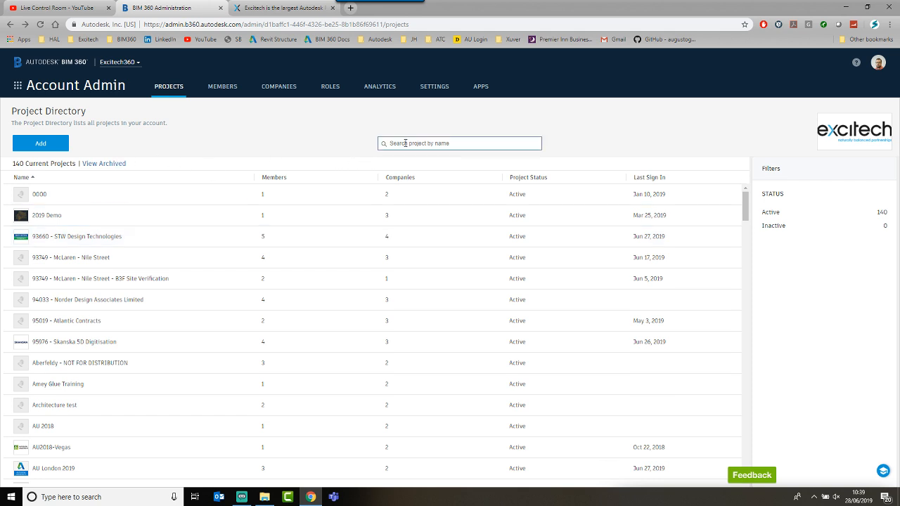
text(bim3)
key(BackSpace)
key(BackSpace)
key(BackSpace)
key(BackSpace)
text(p)
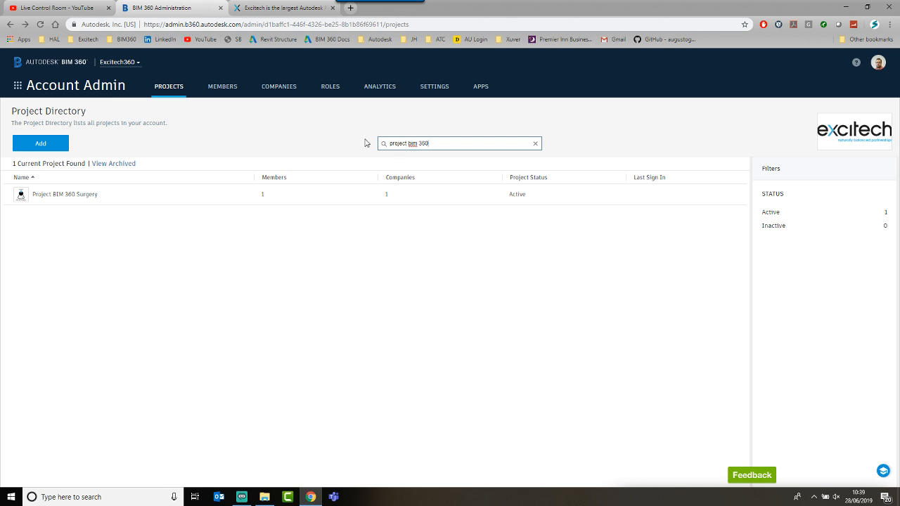
click(75, 200)
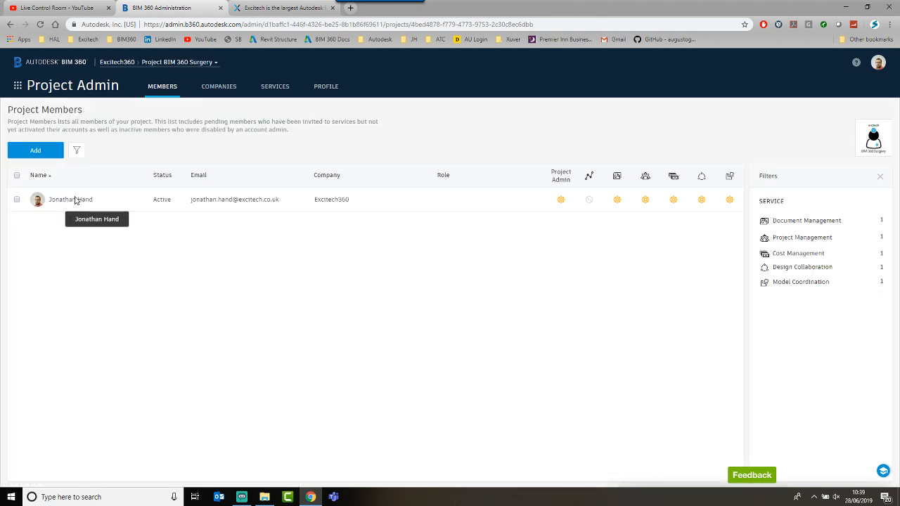
Step: Show the BIM 360 module list, then close it without switching modules
click(21, 87)
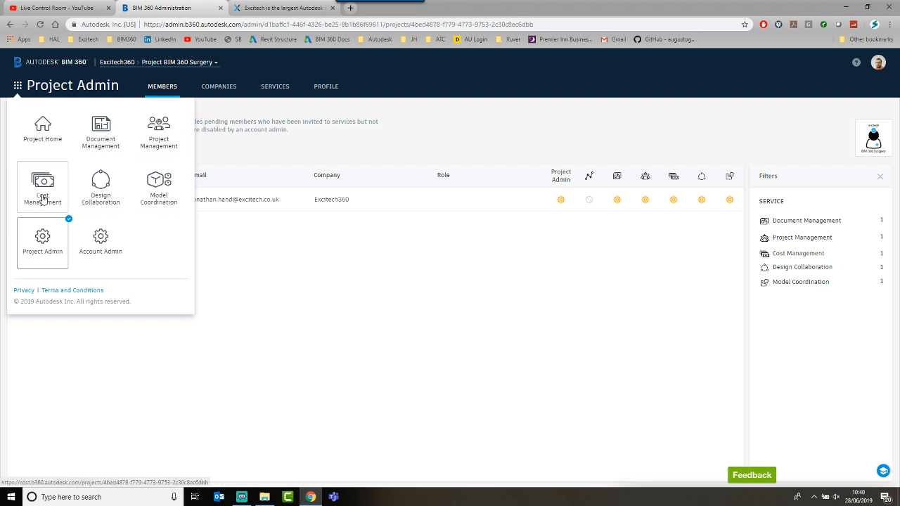
click(241, 261)
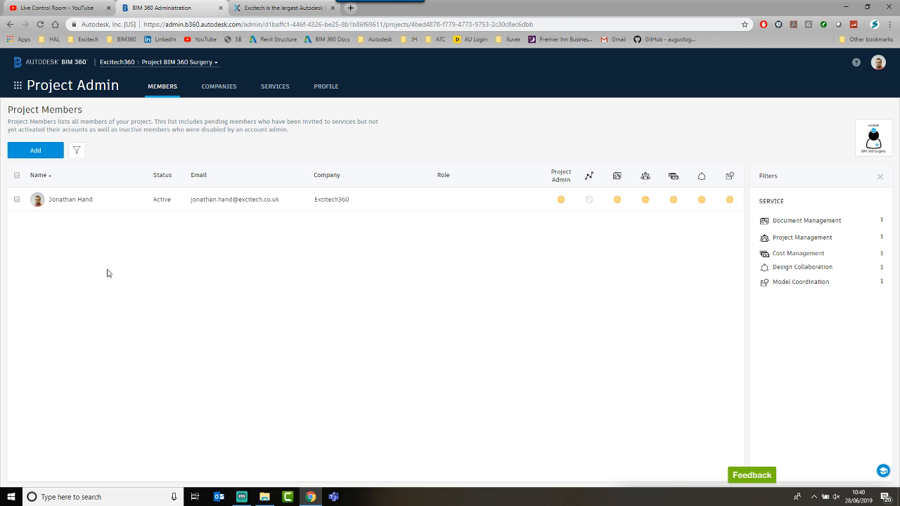
Step: Start adding a project member and search for 'jon'
click(43, 153)
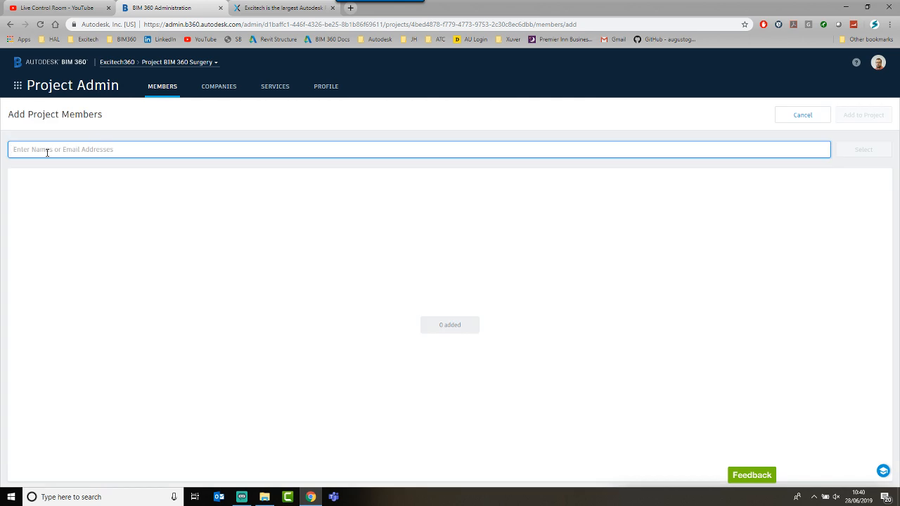
text(jon)
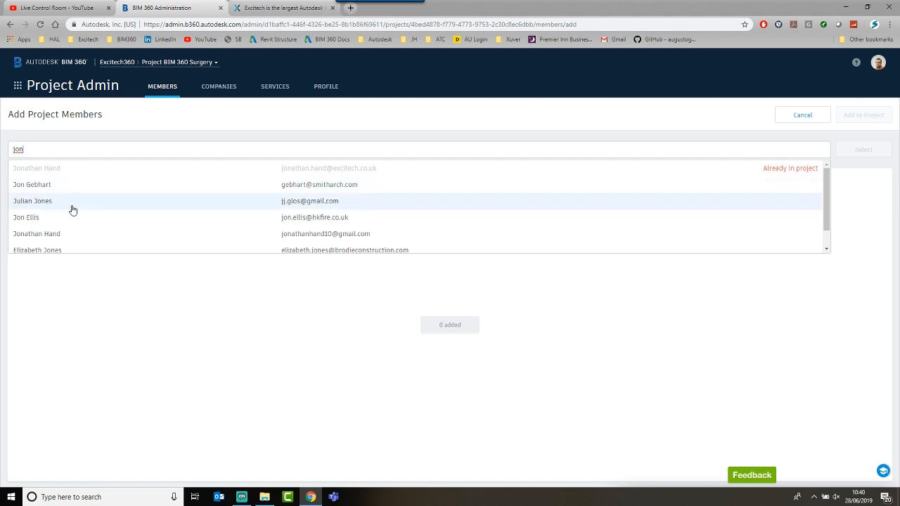
Step: Stage the user not yet in the project, with company Excitech Professional Services
click(54, 238)
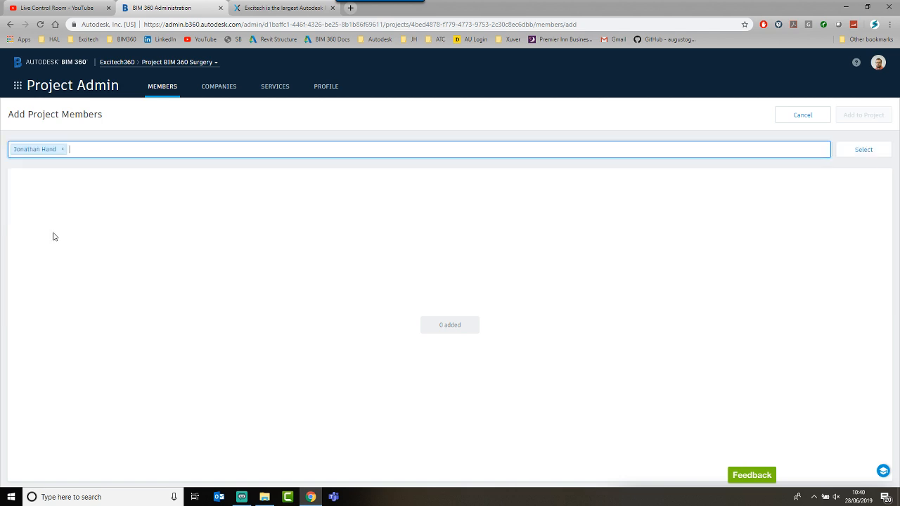
click(863, 149)
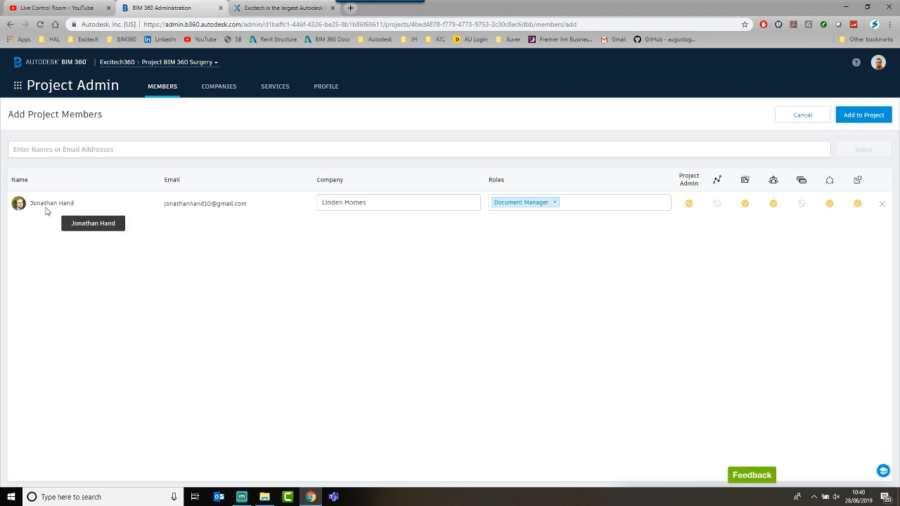
click(383, 203)
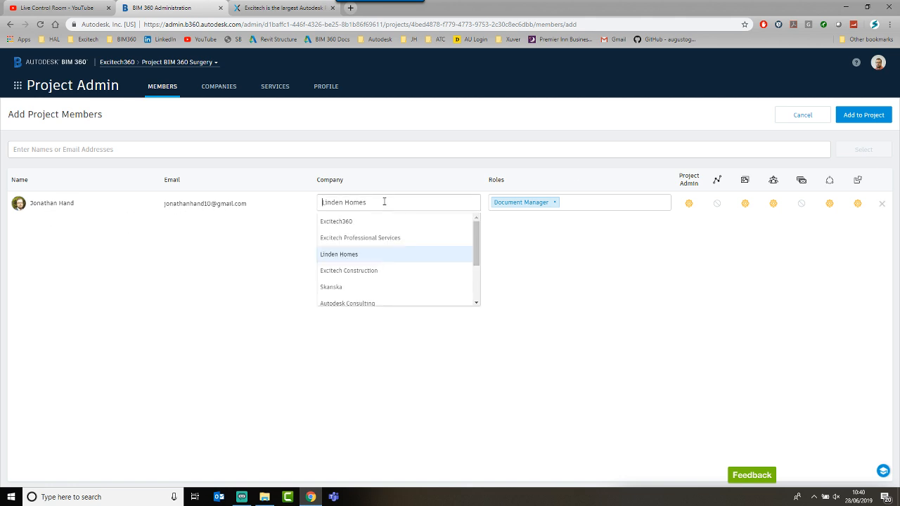
click(352, 238)
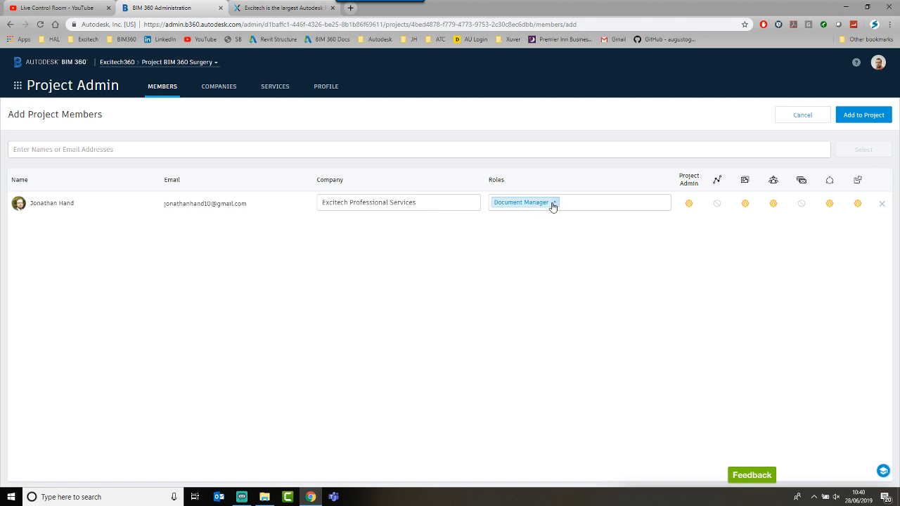
key(ctrl)
key(ctrl)
key(ctrl)
Step: Clear the Document Manager and BIM Coordinator roles, leaving the role list open
click(569, 206)
scroll(569, 251, down, 2)
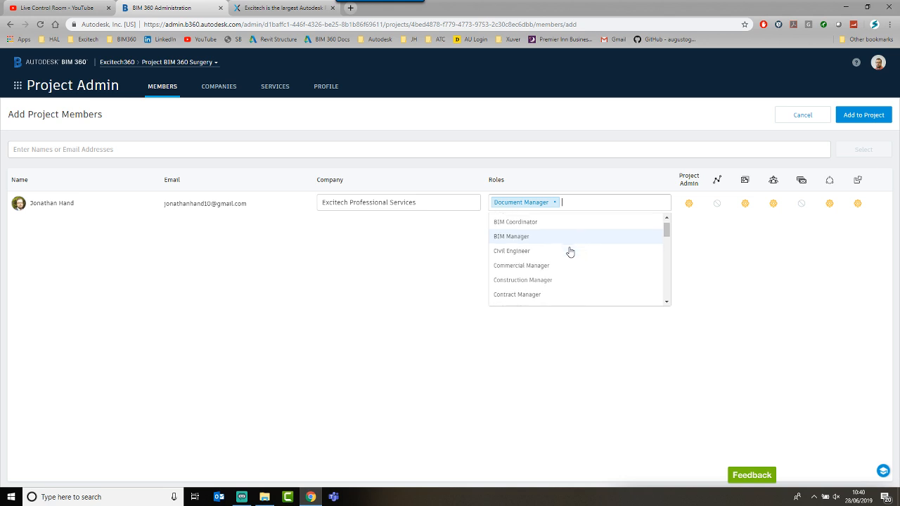
scroll(570, 251, down, 5)
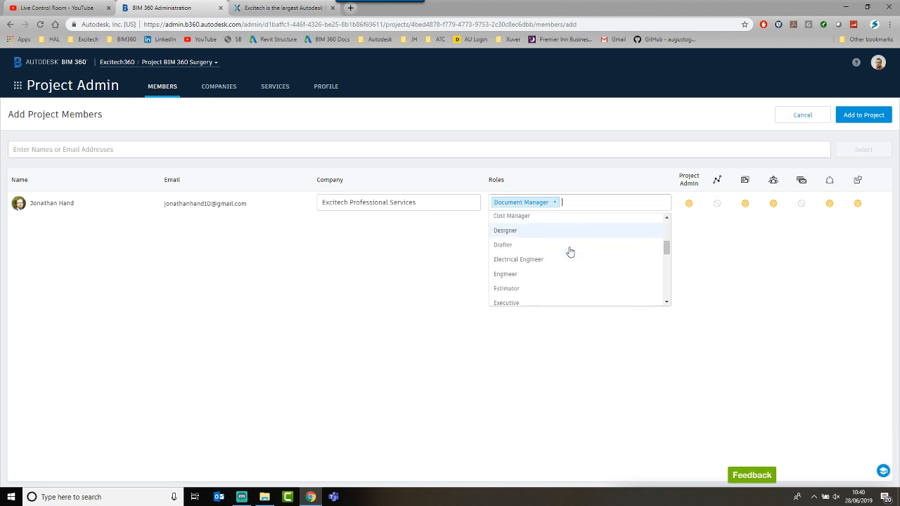
scroll(570, 252, up, 5)
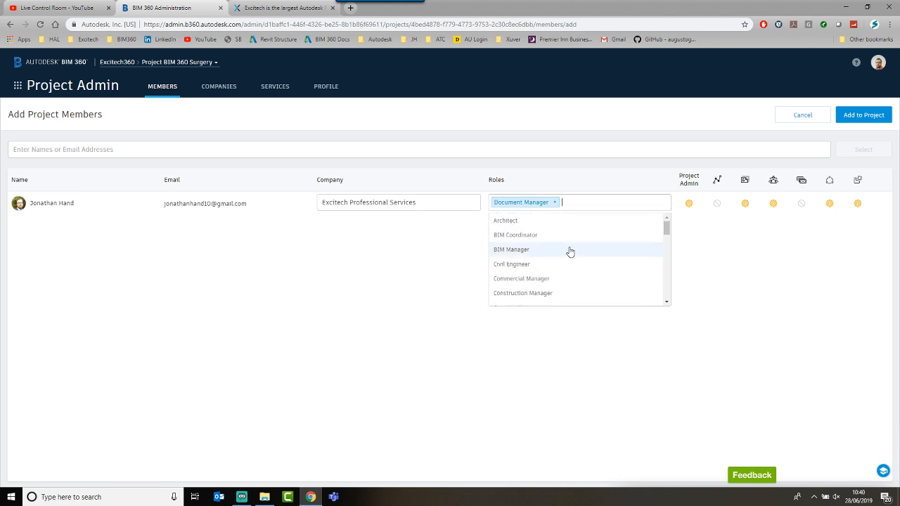
click(547, 239)
click(555, 202)
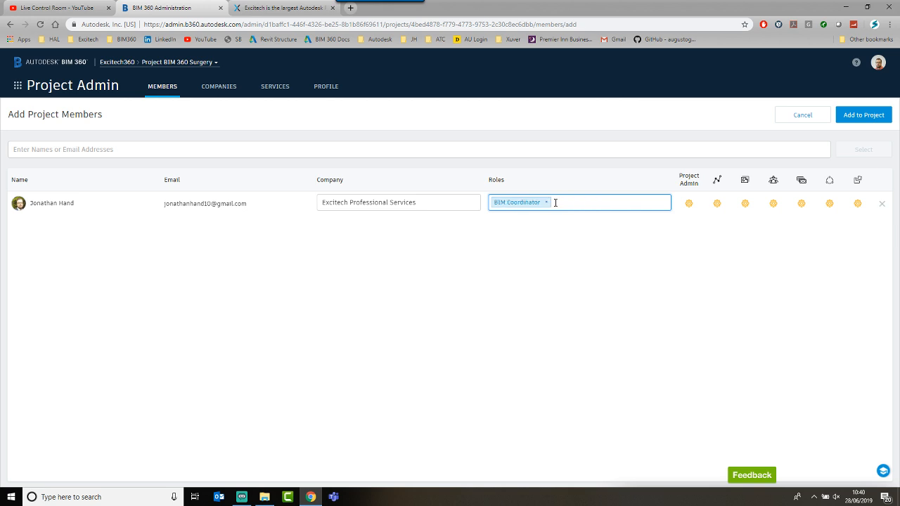
click(547, 202)
click(548, 202)
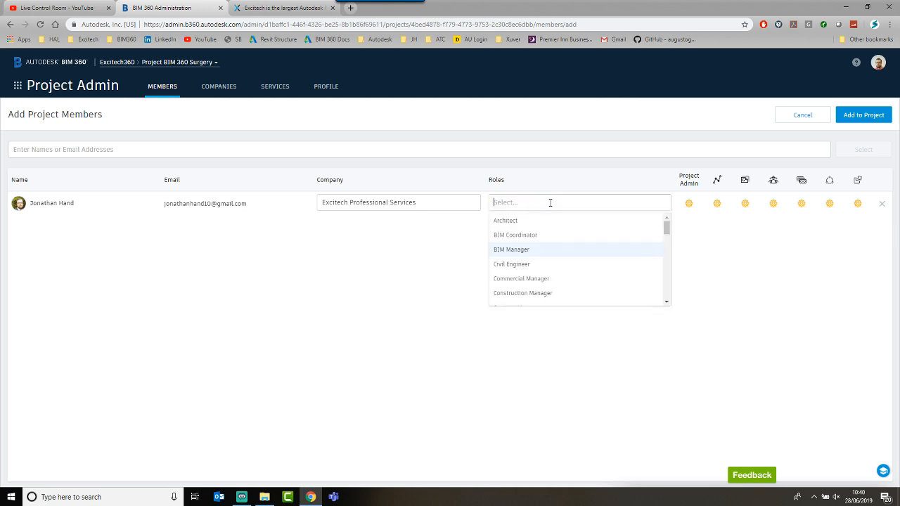
click(531, 234)
click(547, 202)
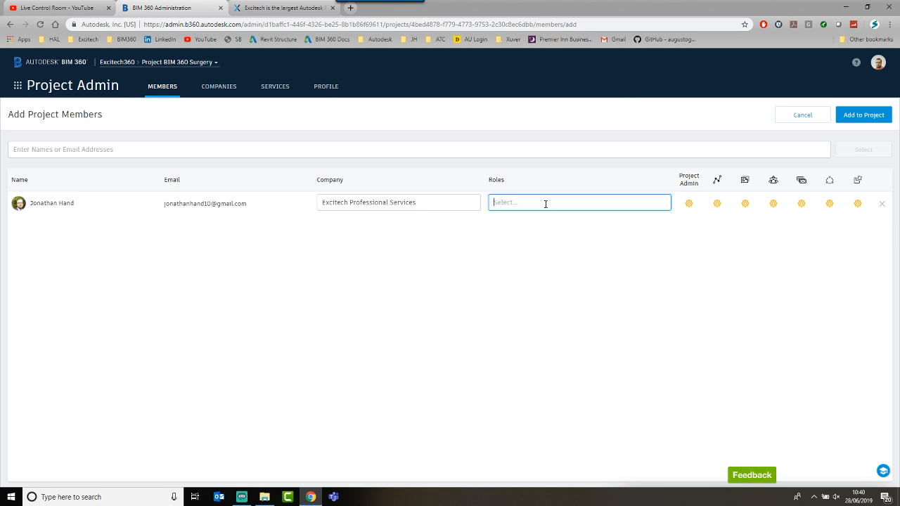
click(545, 203)
scroll(524, 282, down, 3)
Step: Set the member's role to Cost Manager and try service access and project admin toggles
click(525, 279)
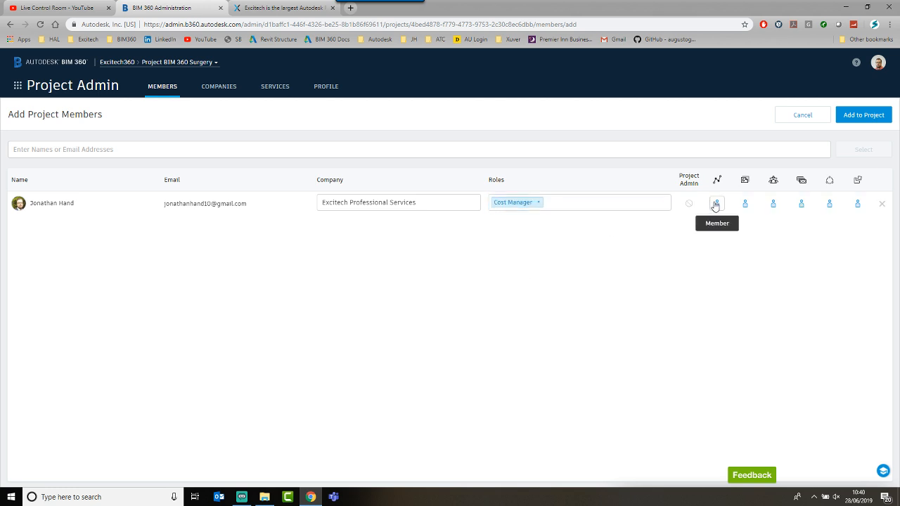
click(772, 203)
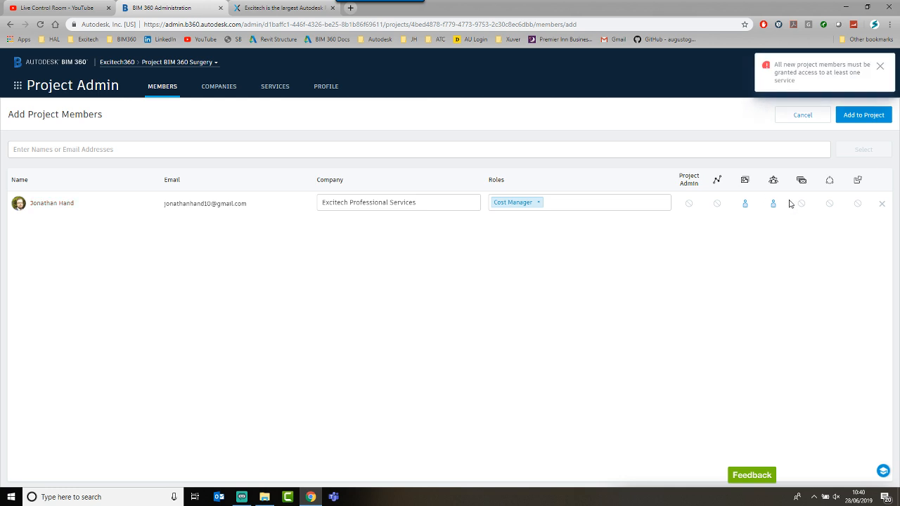
click(802, 203)
click(831, 204)
click(857, 204)
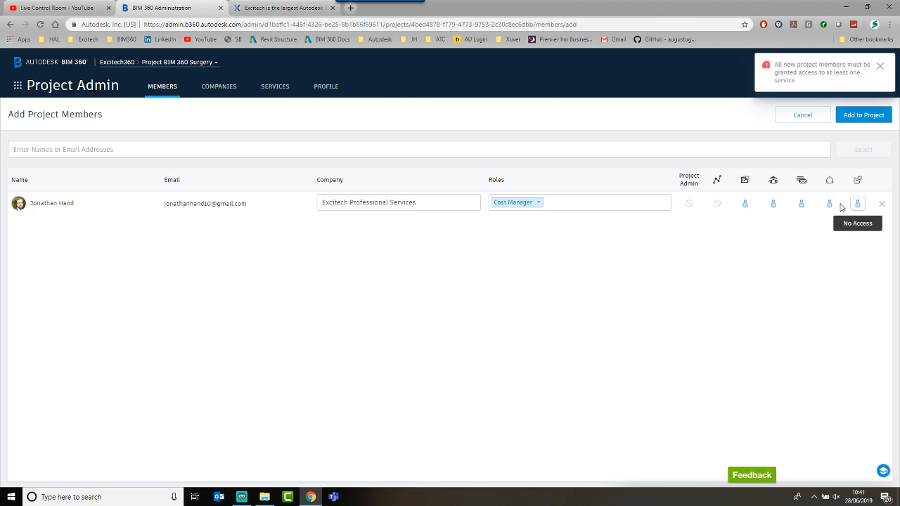
click(690, 204)
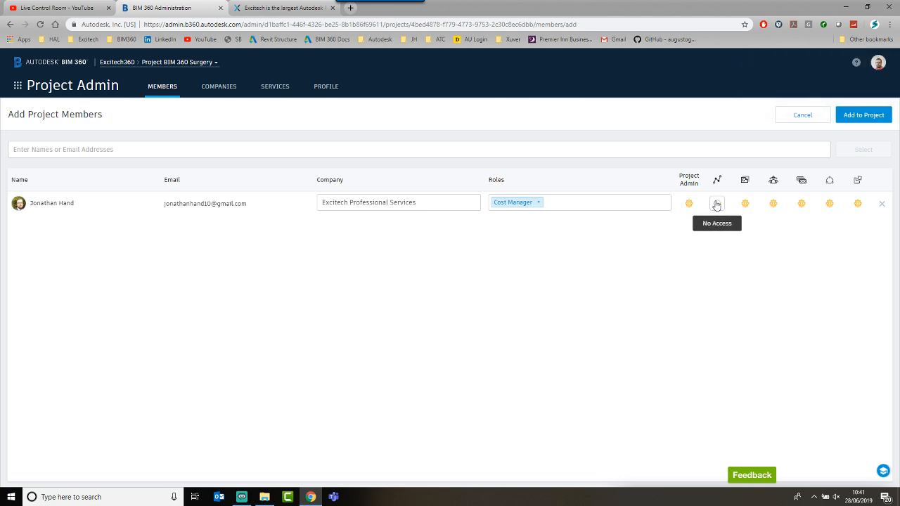
click(748, 210)
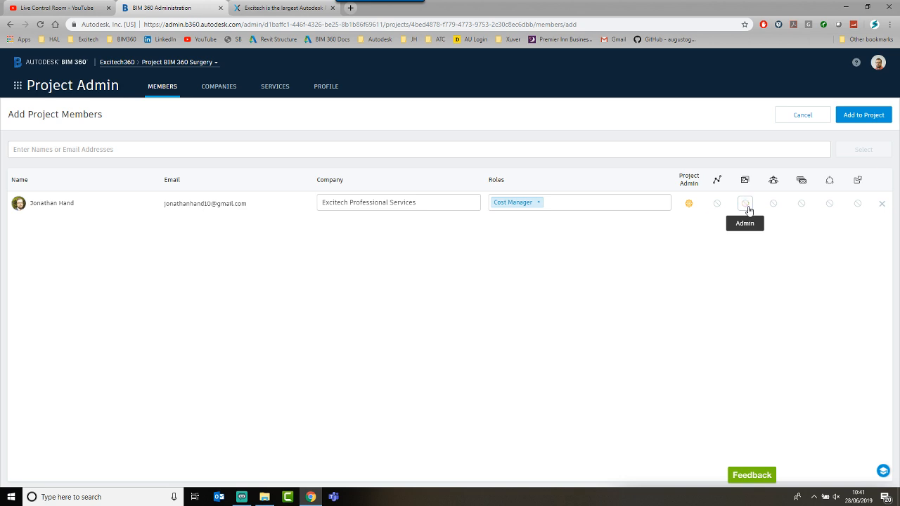
click(688, 204)
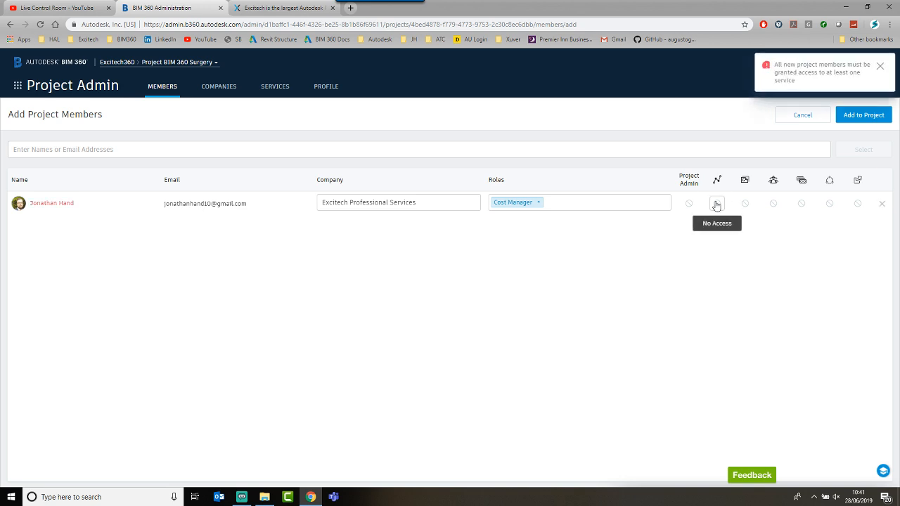
key(ctrl)
key(ctrl)
key(ctrl)
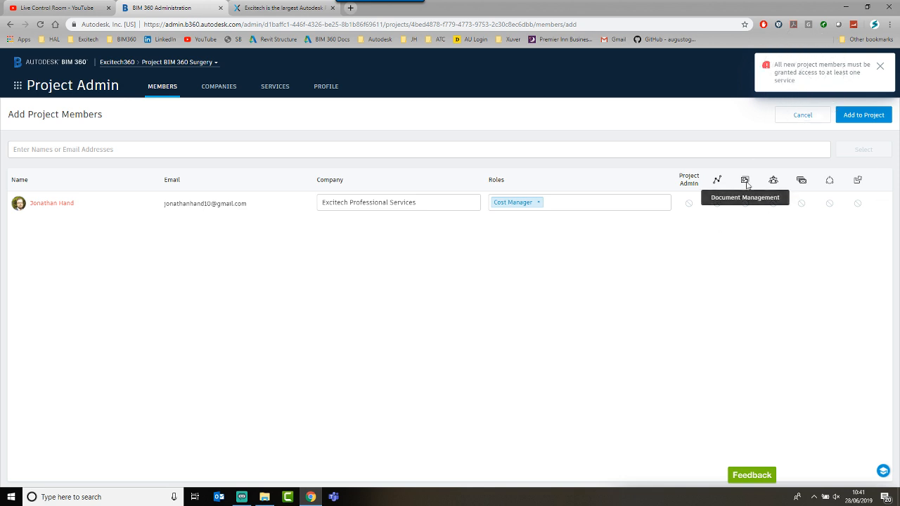
Step: Without project admin, give Member access to the last services and add to the project
click(746, 205)
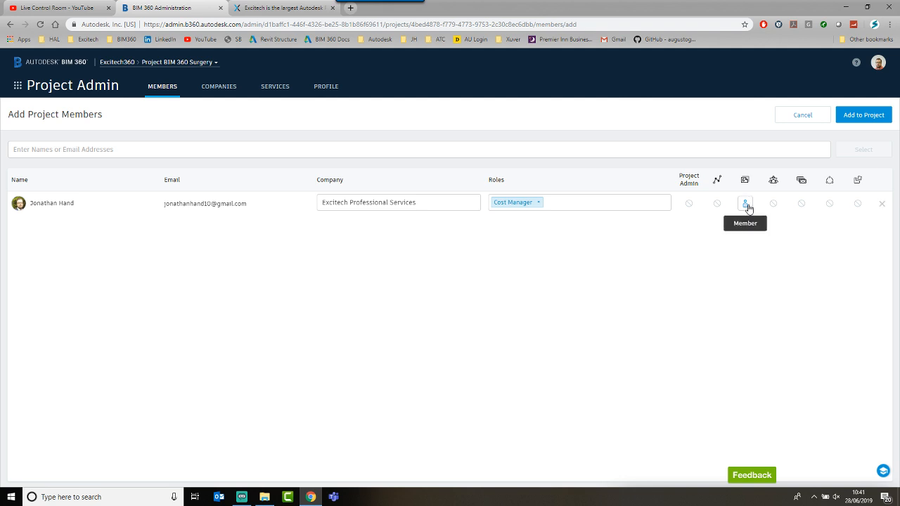
click(745, 205)
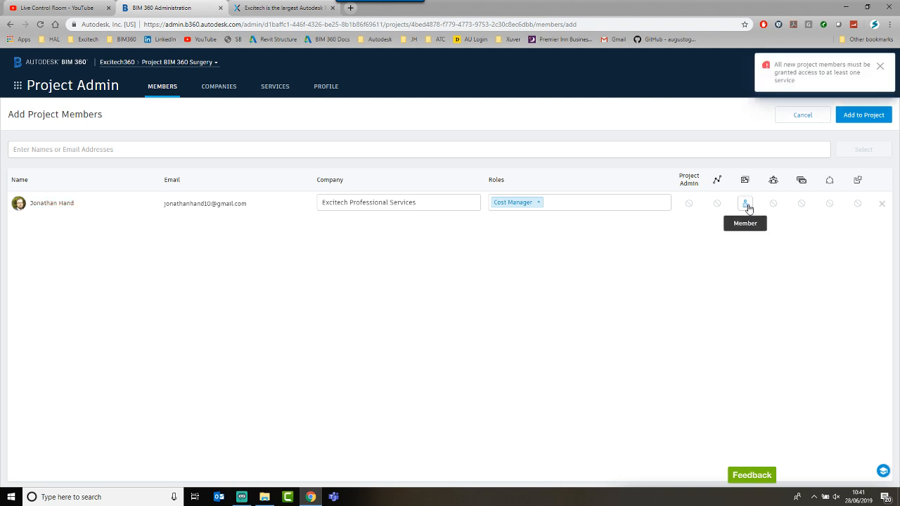
click(689, 204)
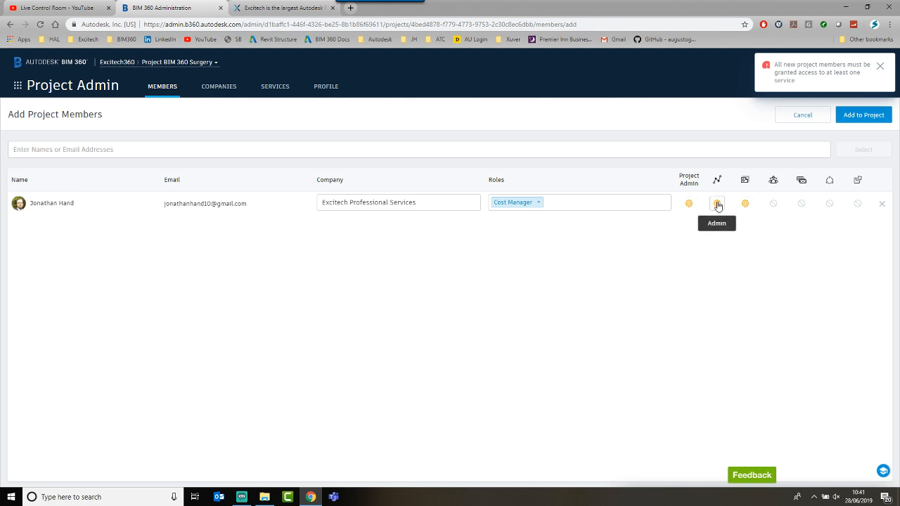
click(688, 204)
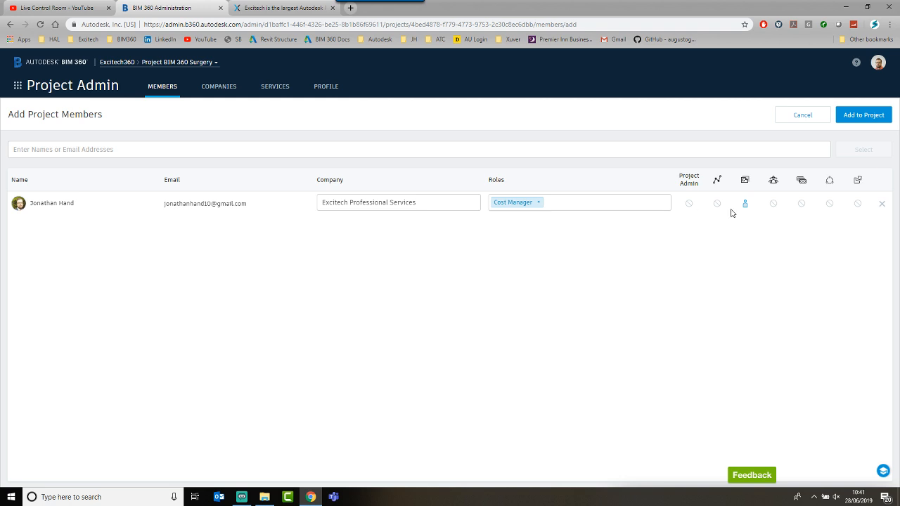
click(773, 203)
click(801, 204)
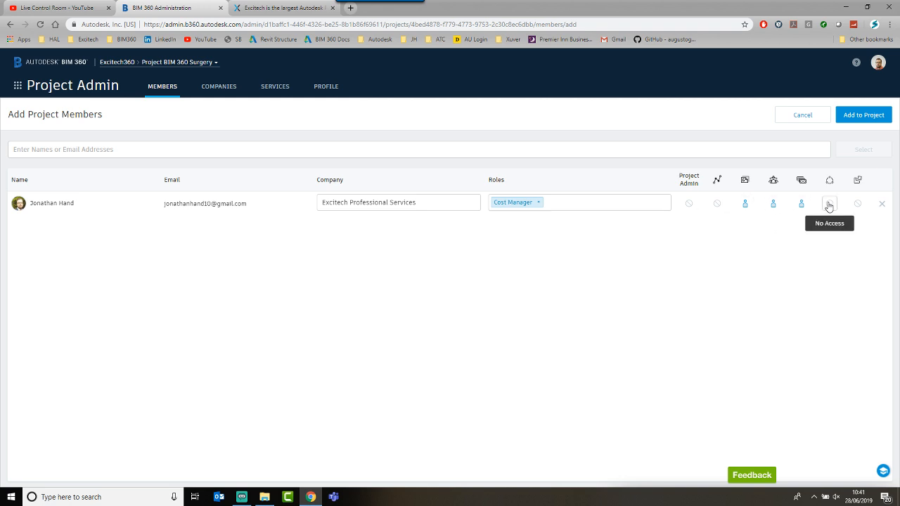
click(830, 204)
click(857, 204)
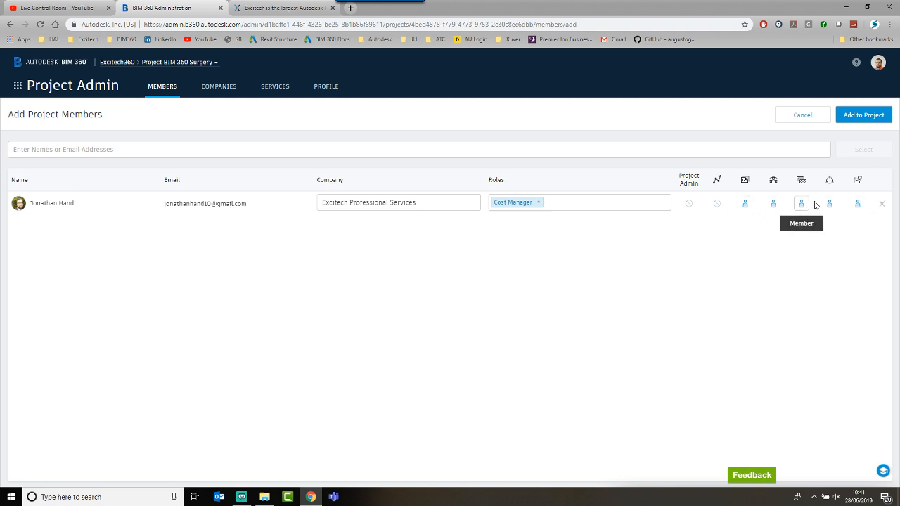
click(858, 115)
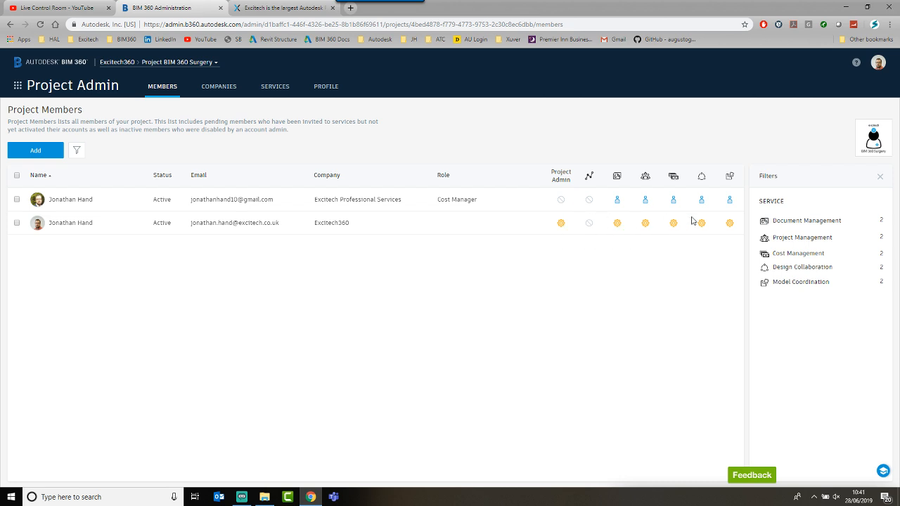
Step: Search for 'c' and stage the matching colleague as a new project member
click(589, 225)
click(48, 150)
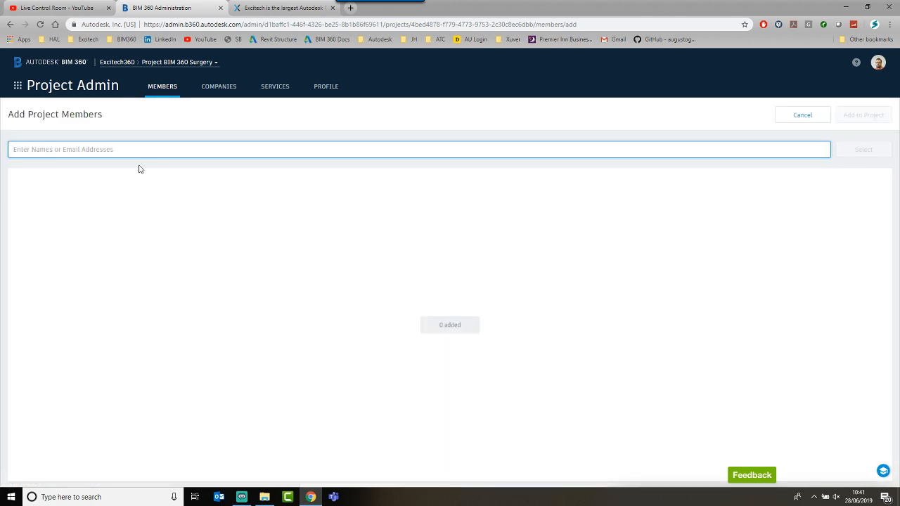
text(carl)
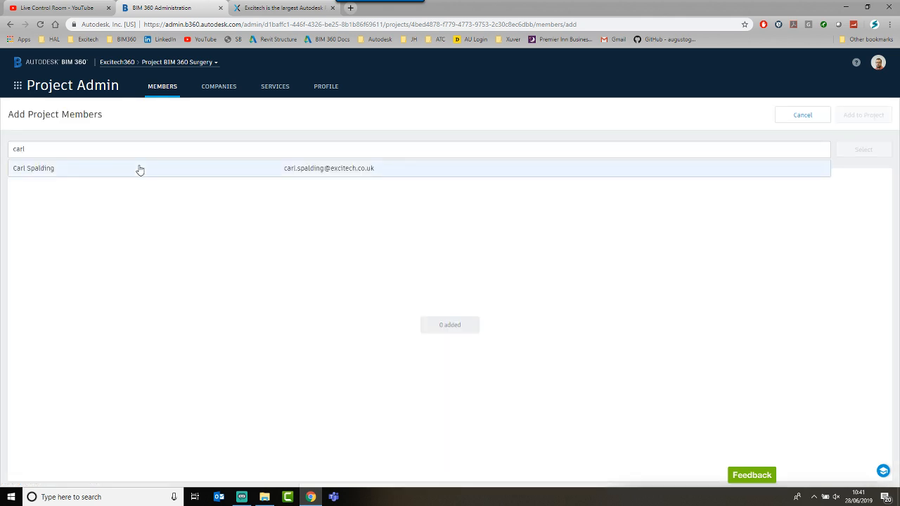
click(131, 170)
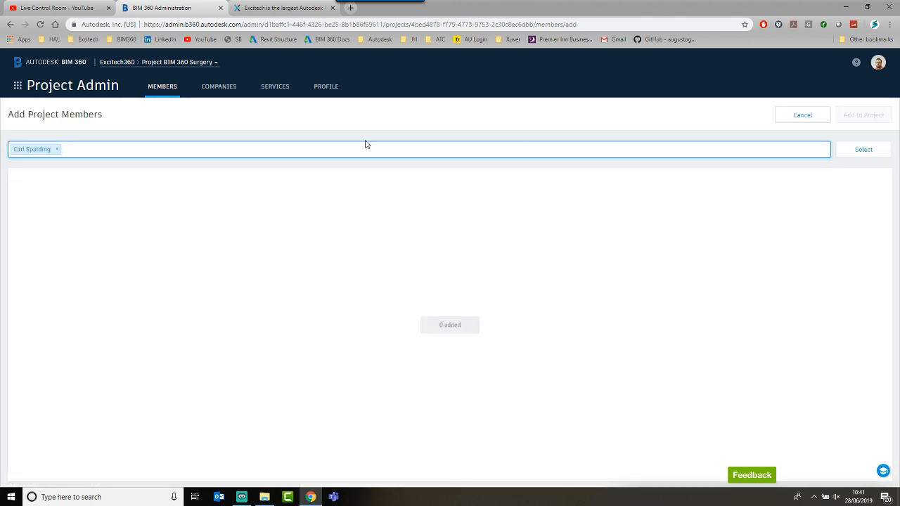
click(850, 150)
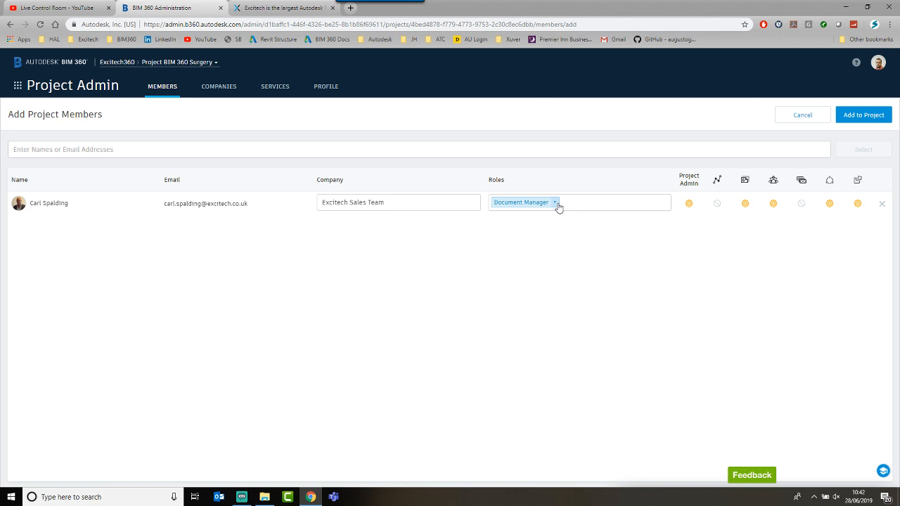
Step: Remove project admin, deny Design Collaboration, keep Model Coordination as Member, and add to project
click(686, 204)
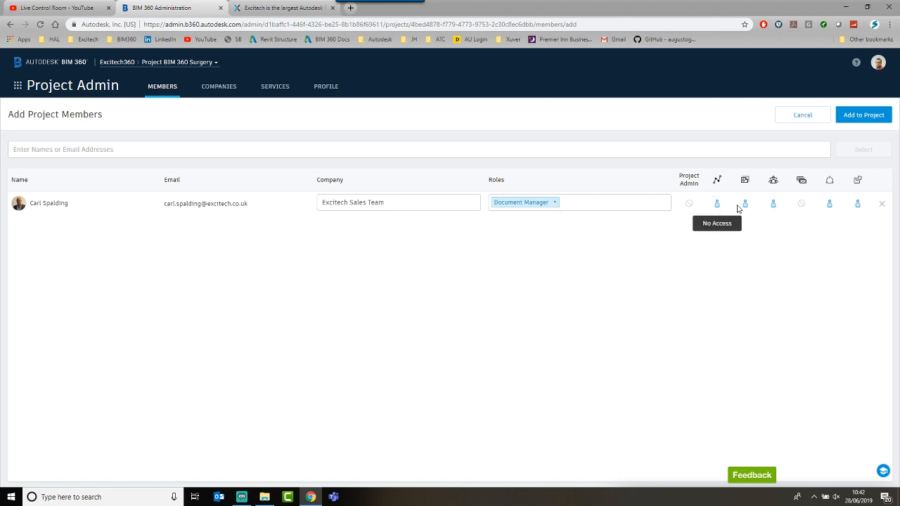
click(832, 203)
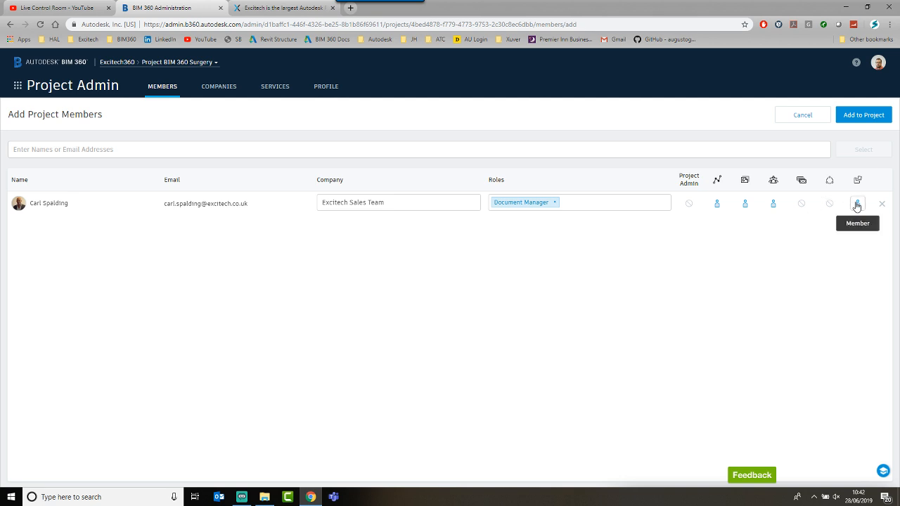
click(856, 204)
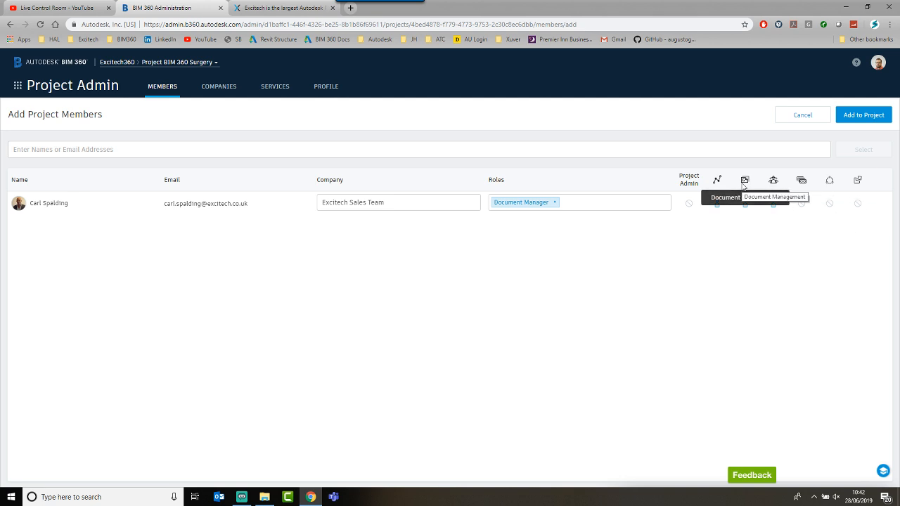
click(857, 204)
click(858, 119)
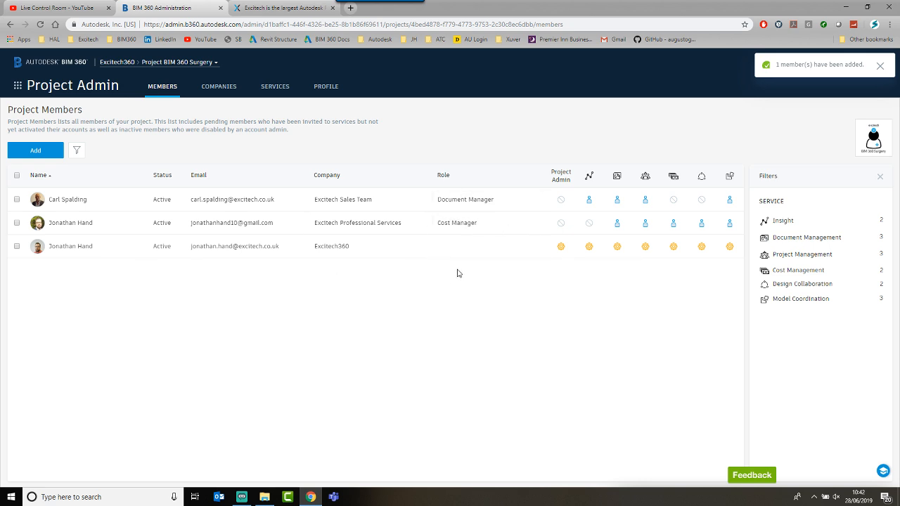
click(502, 204)
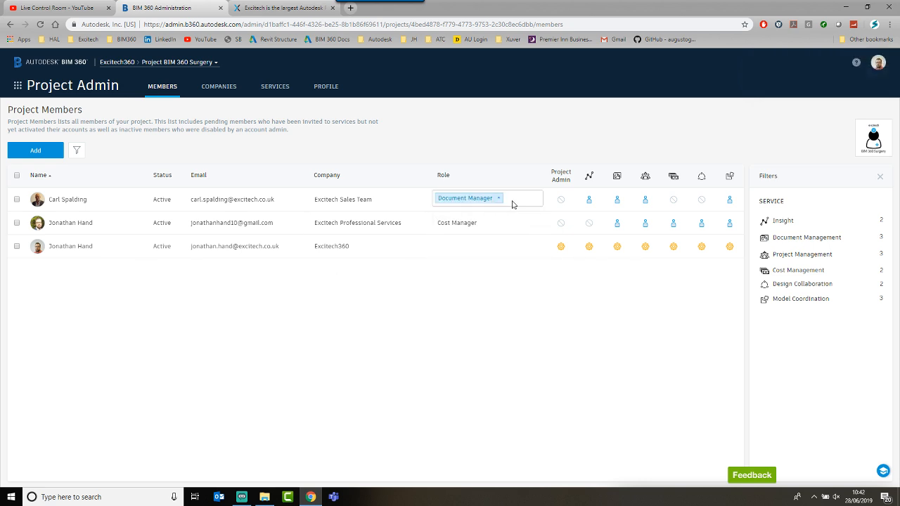
click(511, 204)
scroll(485, 261, down, 2)
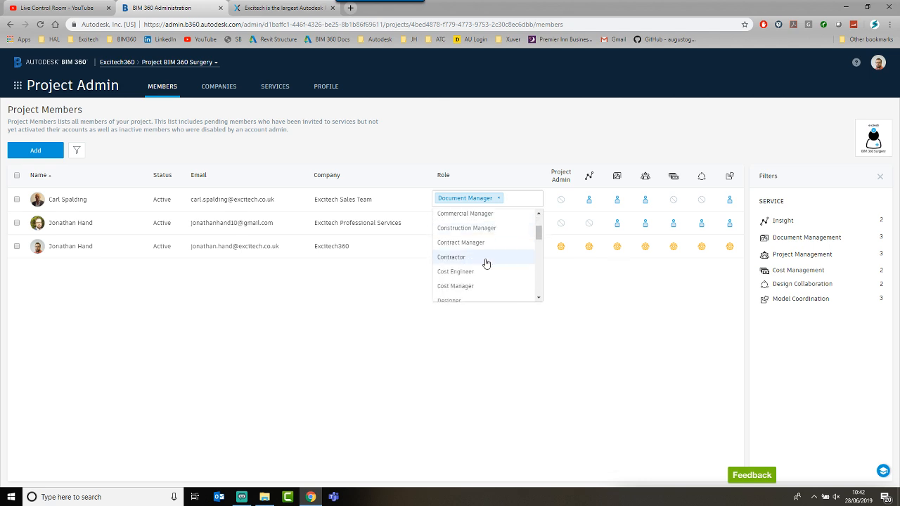
scroll(485, 263, down, 5)
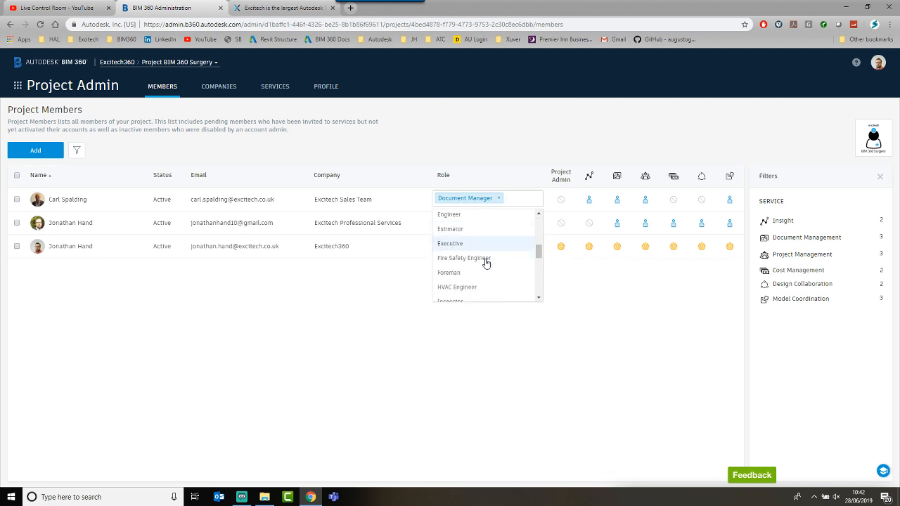
scroll(485, 263, down, 6)
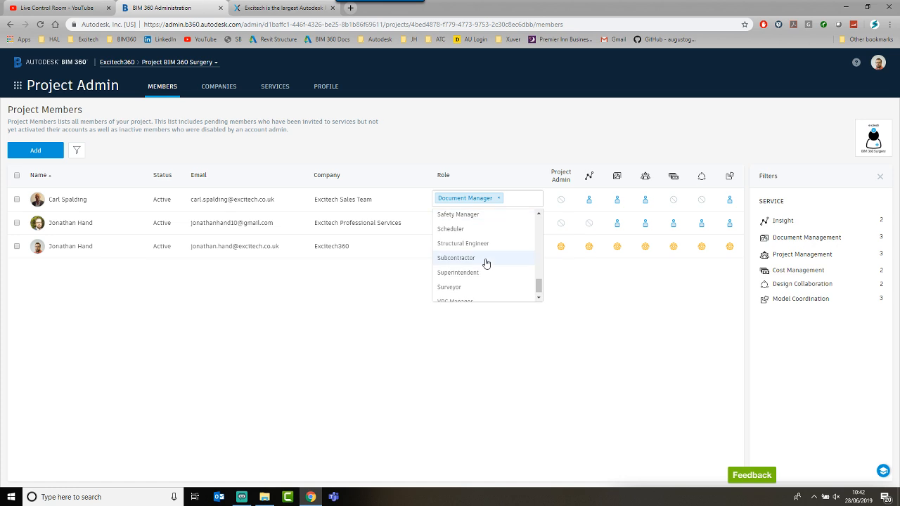
scroll(486, 263, up, 10)
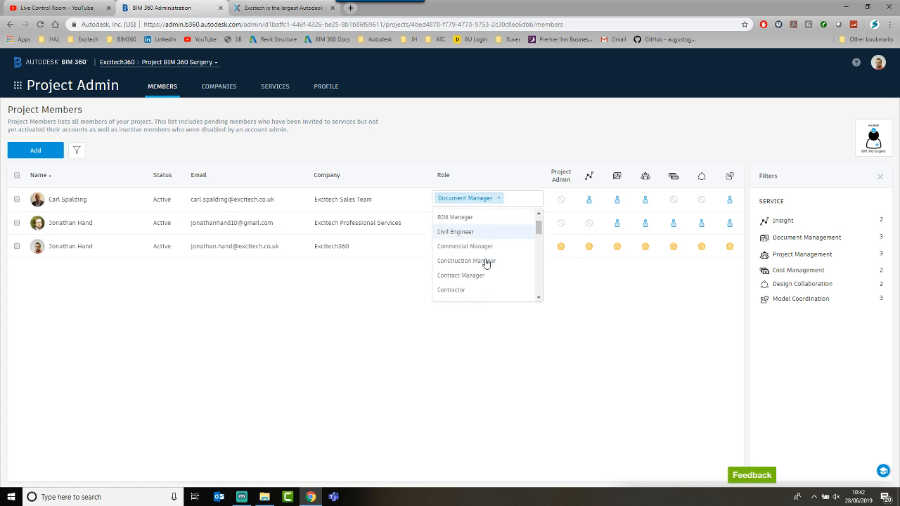
scroll(486, 263, down, 8)
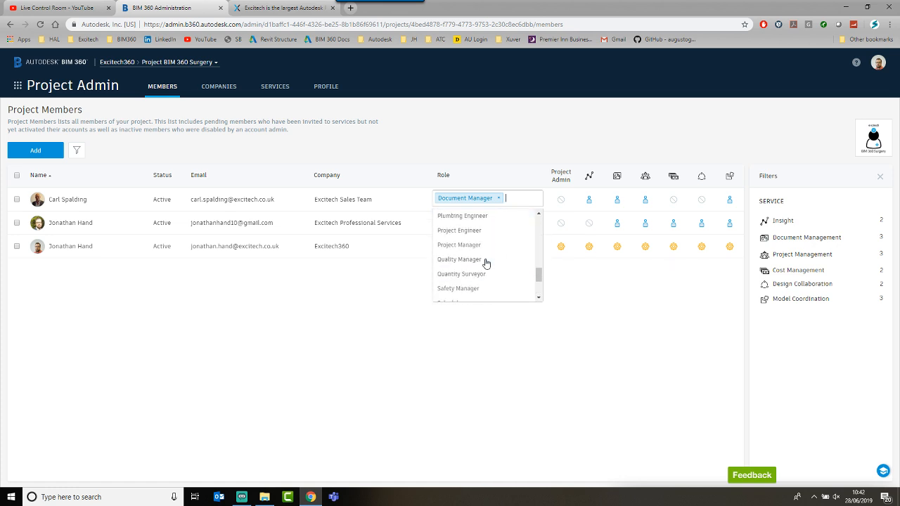
scroll(485, 262, down, 2)
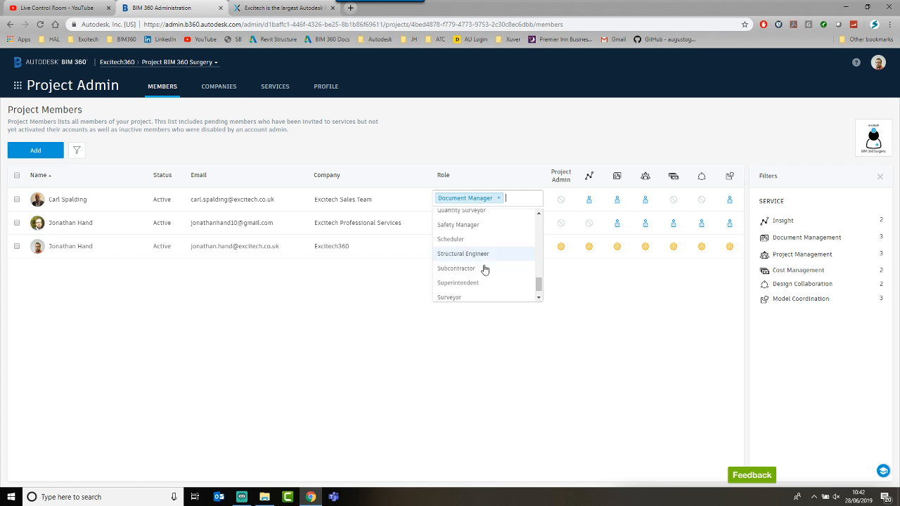
scroll(475, 246, up, 4)
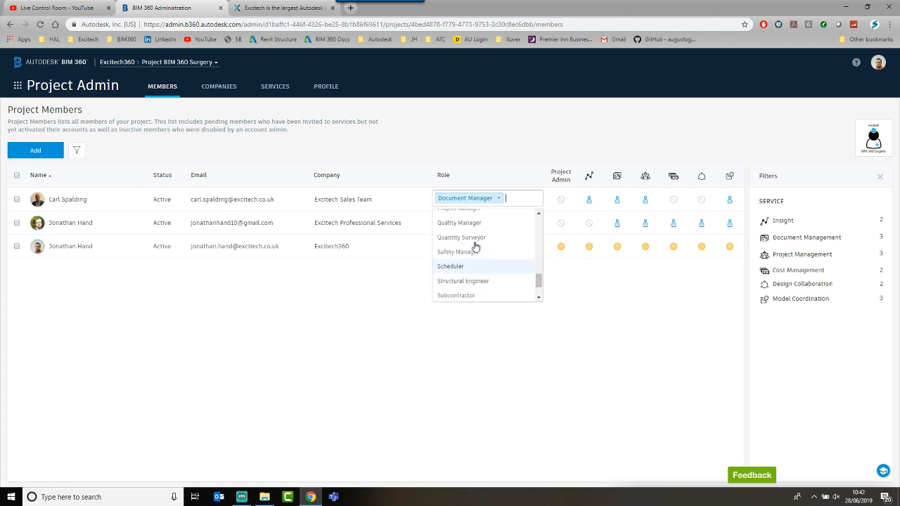
scroll(474, 246, up, 2)
right_click(353, 299)
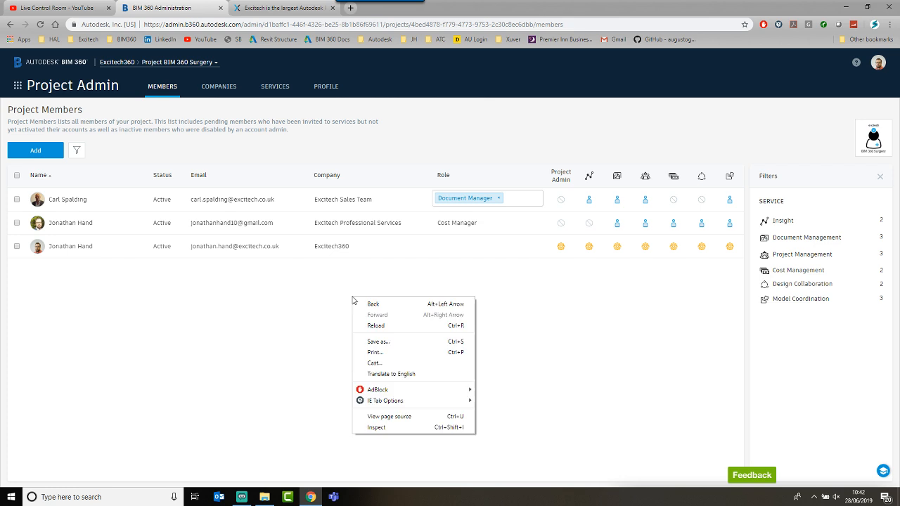
click(503, 277)
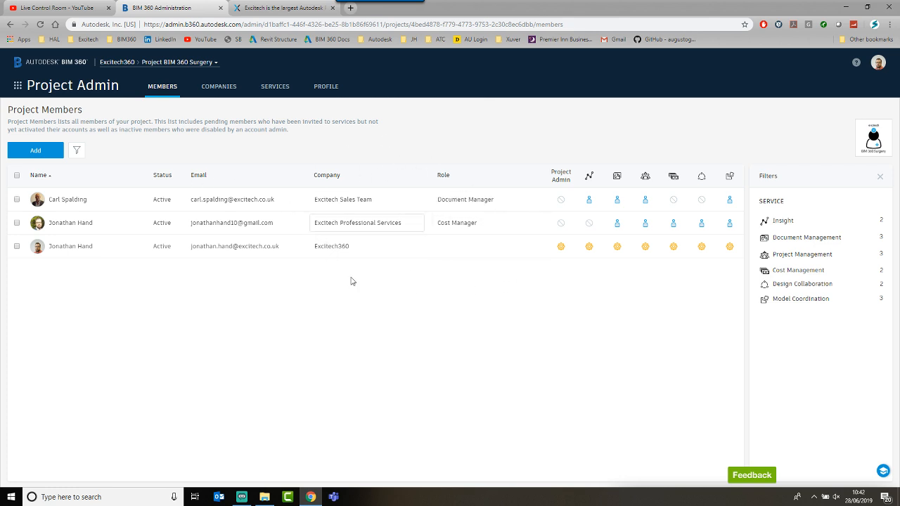
Step: Switch to Account Admin from the module list and open the Roles page
click(17, 87)
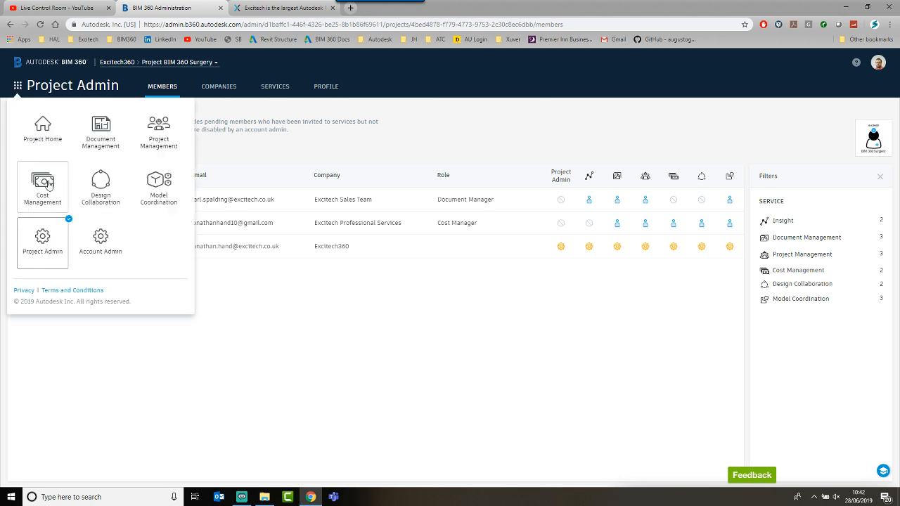
click(107, 239)
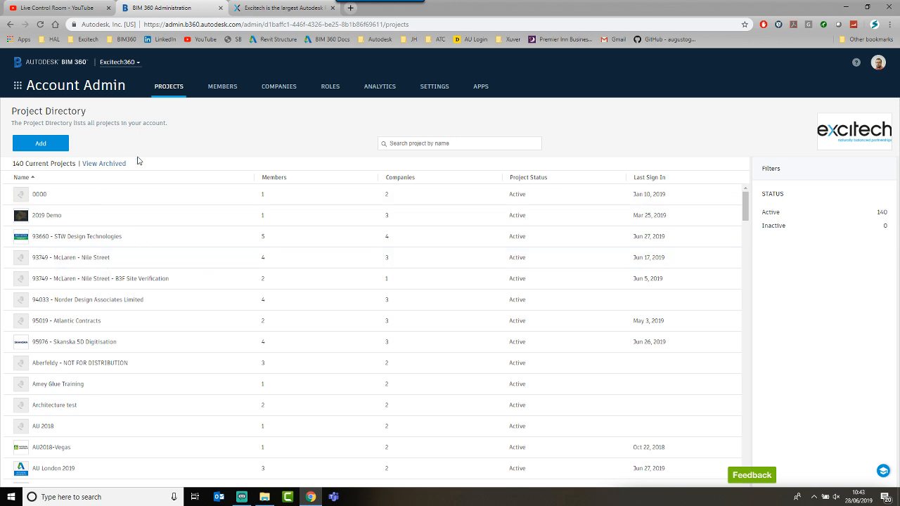
click(329, 91)
Step: Scroll the account roles down to VDC Manager and remove it, leaving 36 roles
click(329, 92)
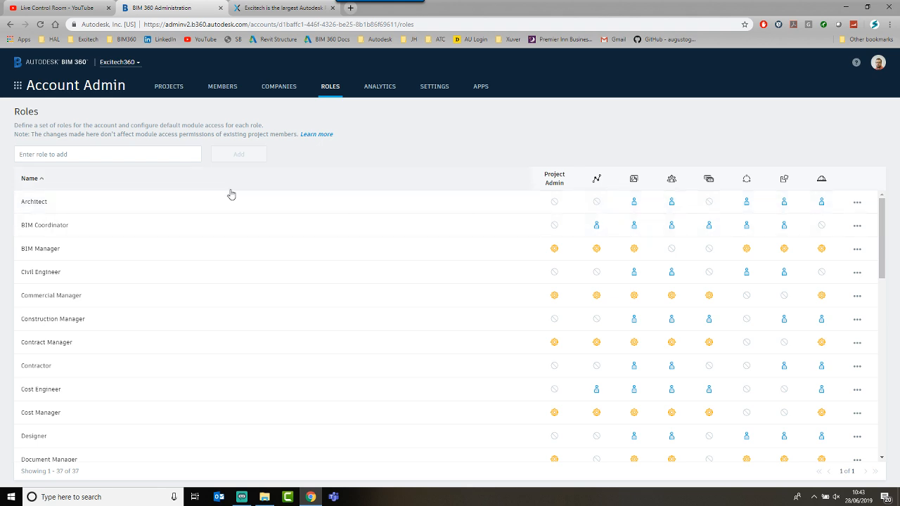
scroll(65, 315, down, 3)
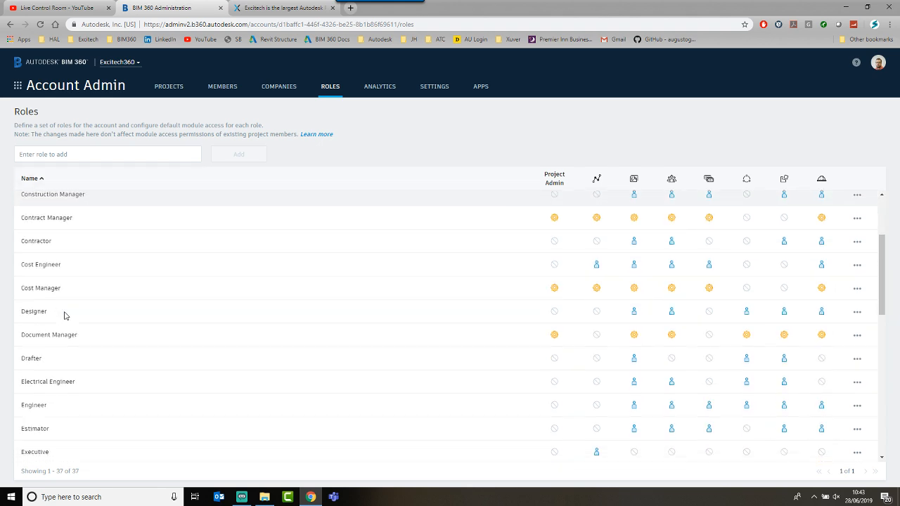
scroll(64, 315, down, 5)
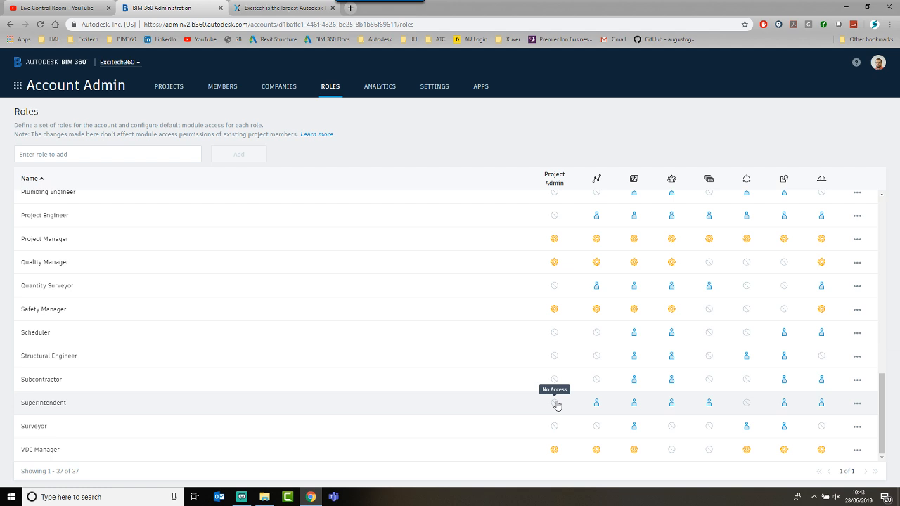
click(858, 405)
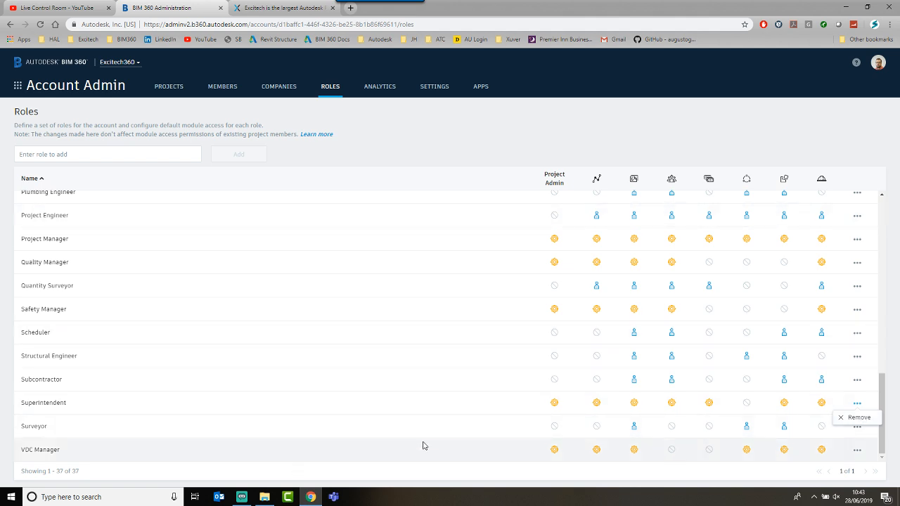
click(856, 450)
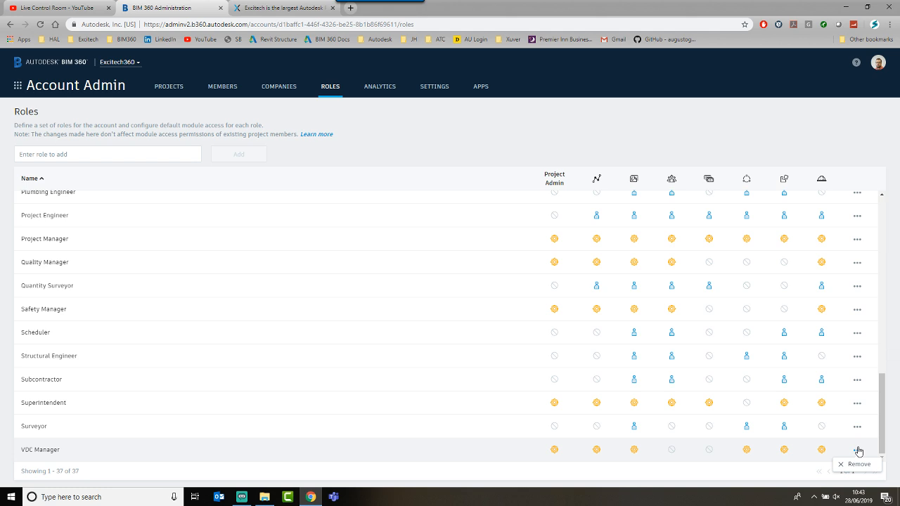
click(858, 463)
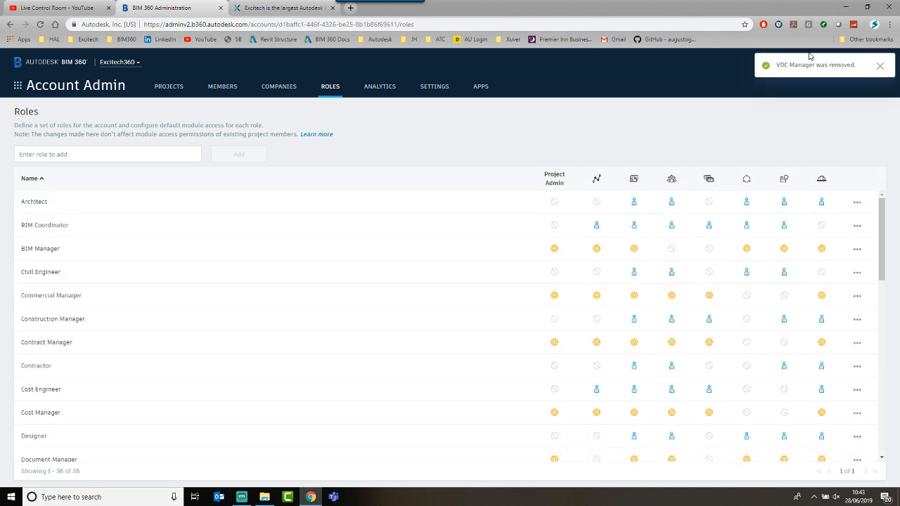
scroll(176, 366, down, 1)
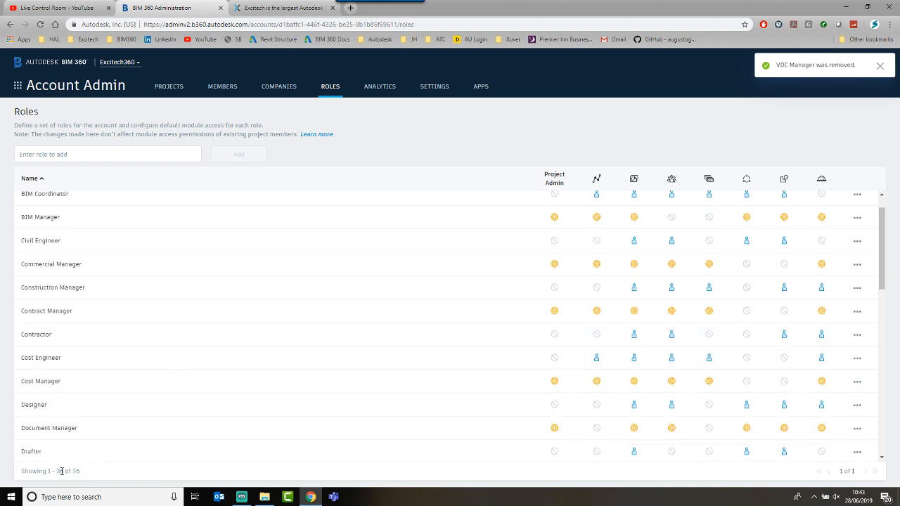
scroll(94, 424, down, 3)
scroll(94, 424, up, 4)
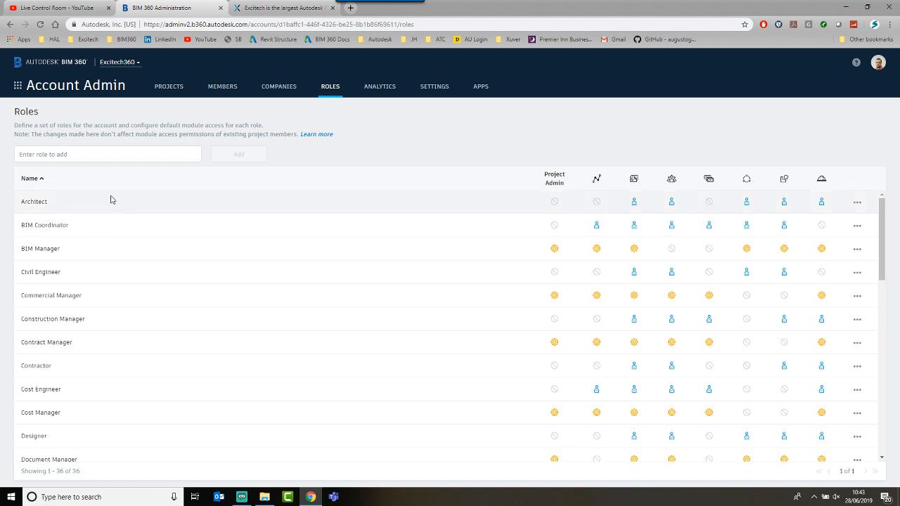
Step: Create a custom account role named 'BIM 360 Surgery' and add it to the Roles list
click(58, 151)
text(B)
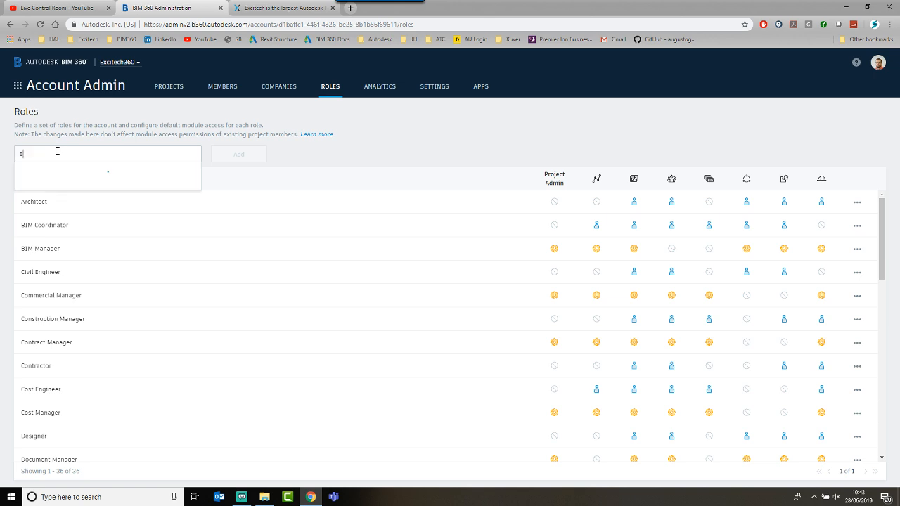
text(IM 360 Surgery)
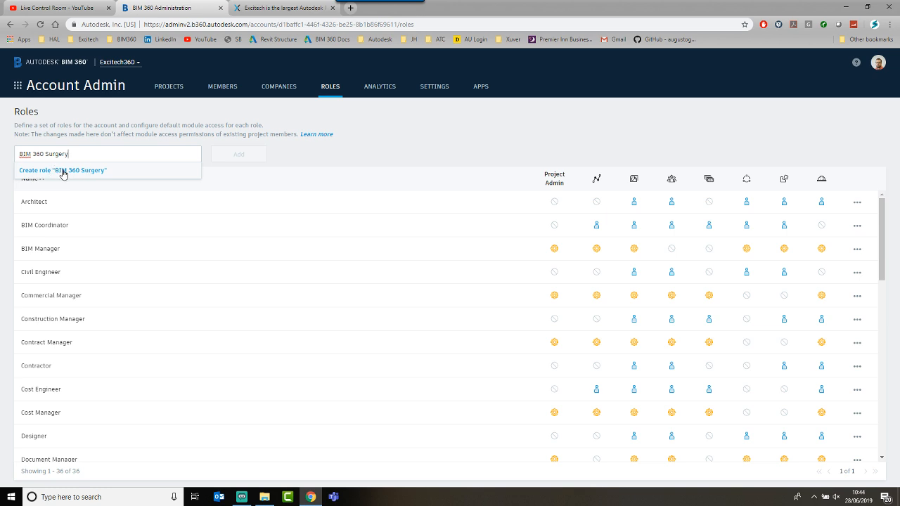
click(63, 170)
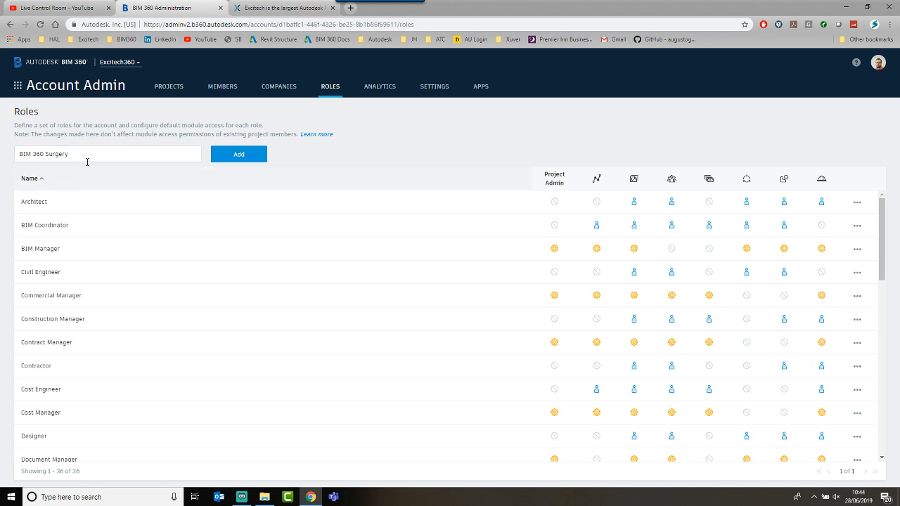
click(231, 156)
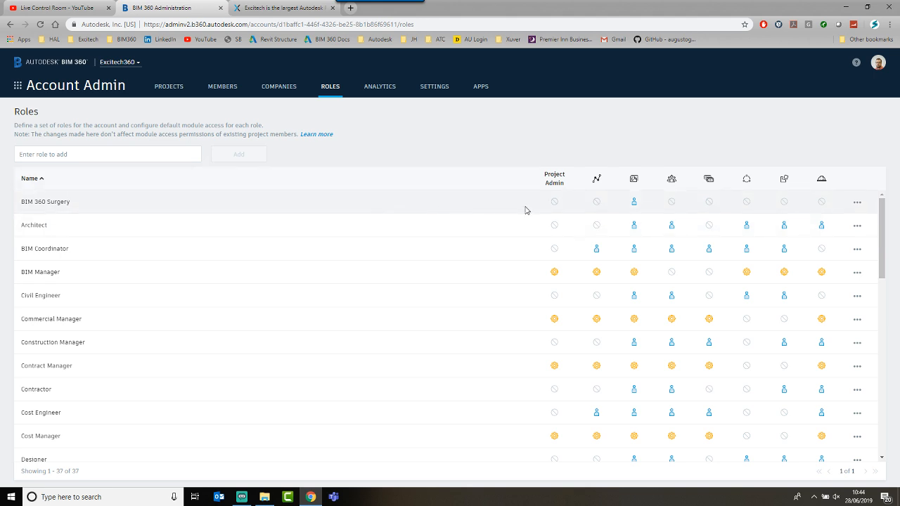
Step: Set BIM 360 Surgery to No Access for Project Management and Design Collaboration, Member for Model Coordination, then open Projects
click(554, 202)
click(670, 202)
click(747, 201)
click(554, 201)
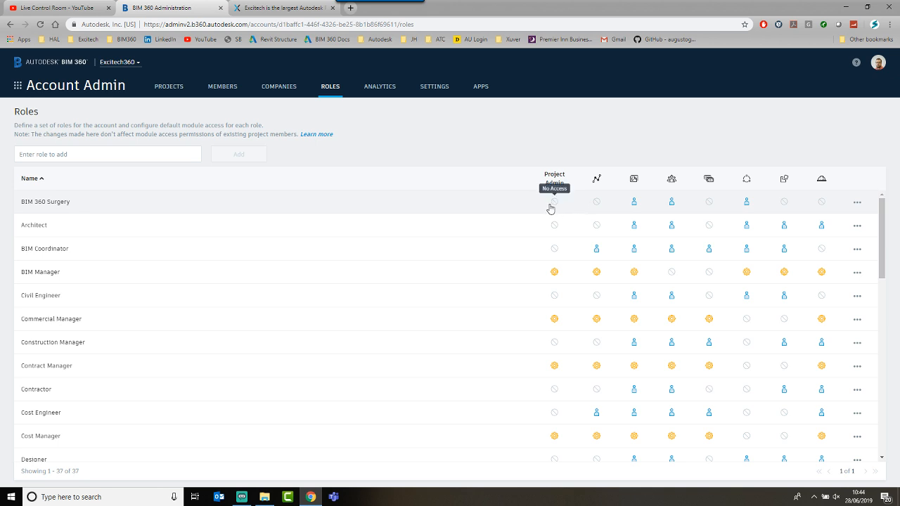
click(595, 205)
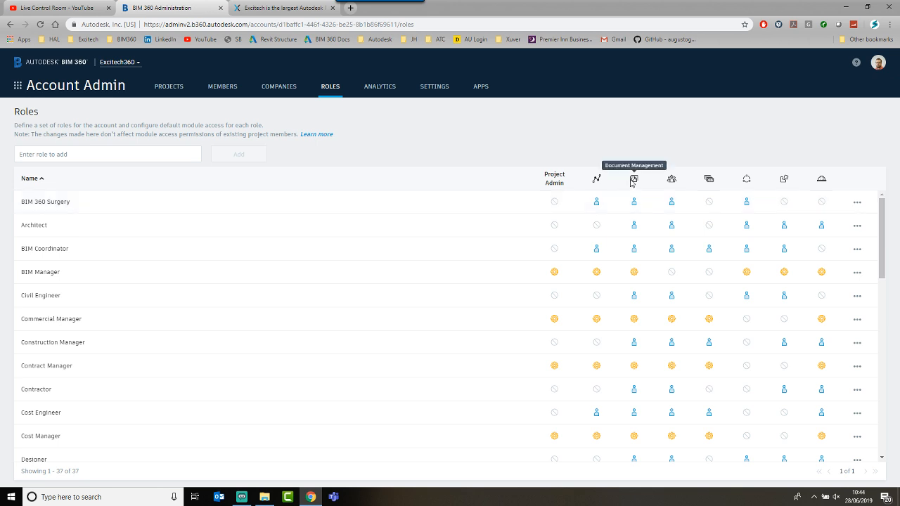
click(671, 201)
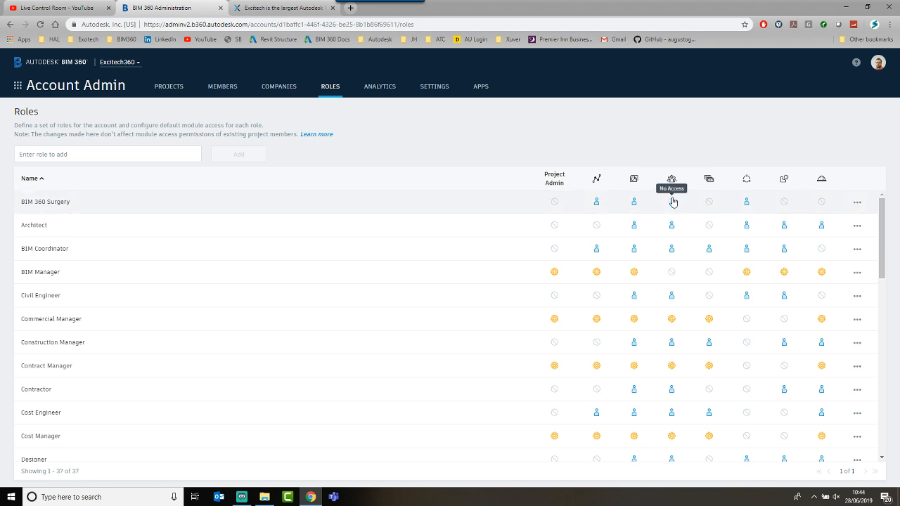
click(746, 202)
click(783, 202)
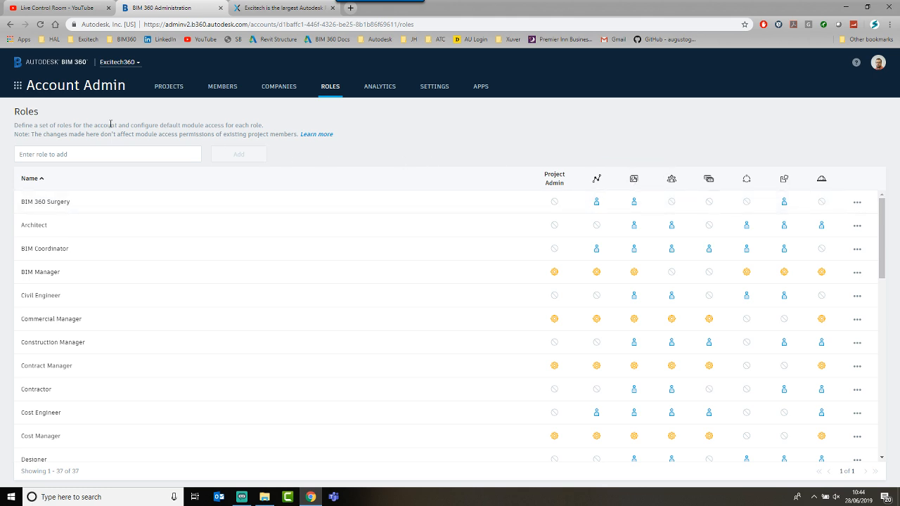
click(50, 203)
click(161, 90)
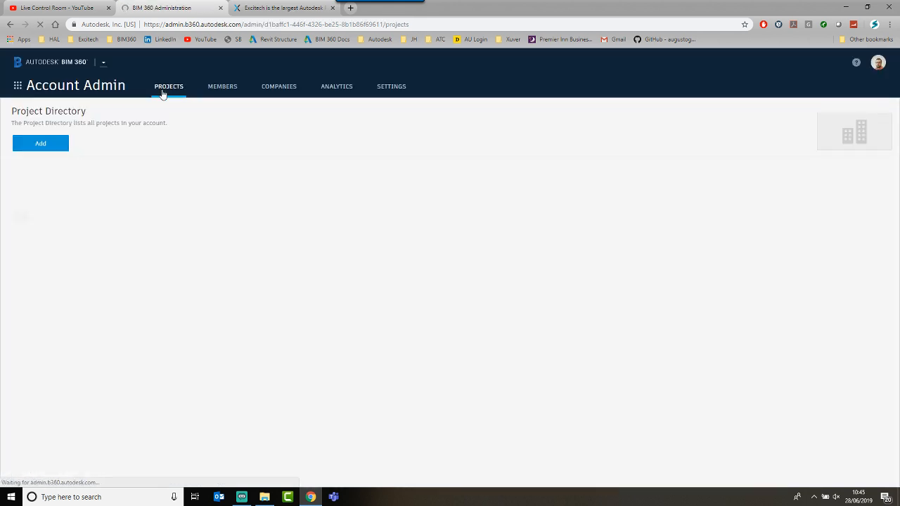
Step: Search the projects for 'project bim 360' and open Project BIM 360 Surgery's administration
click(404, 144)
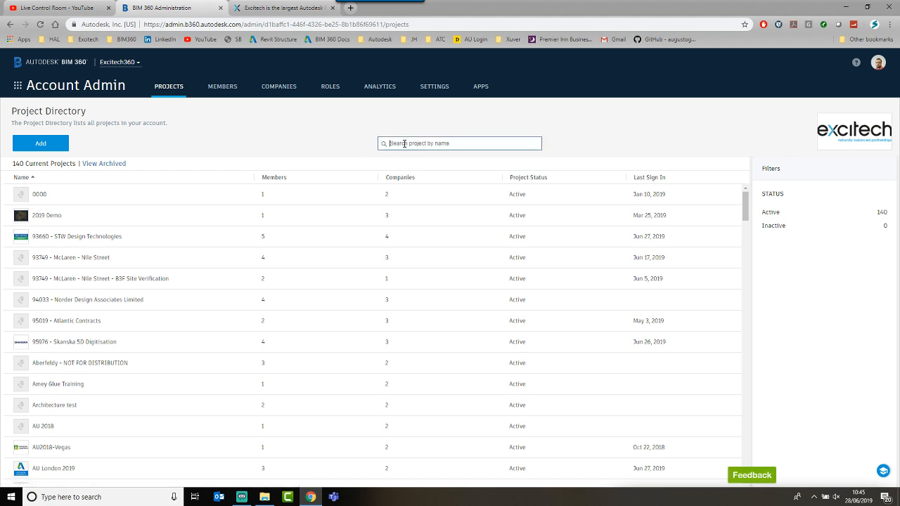
text(project bim 360)
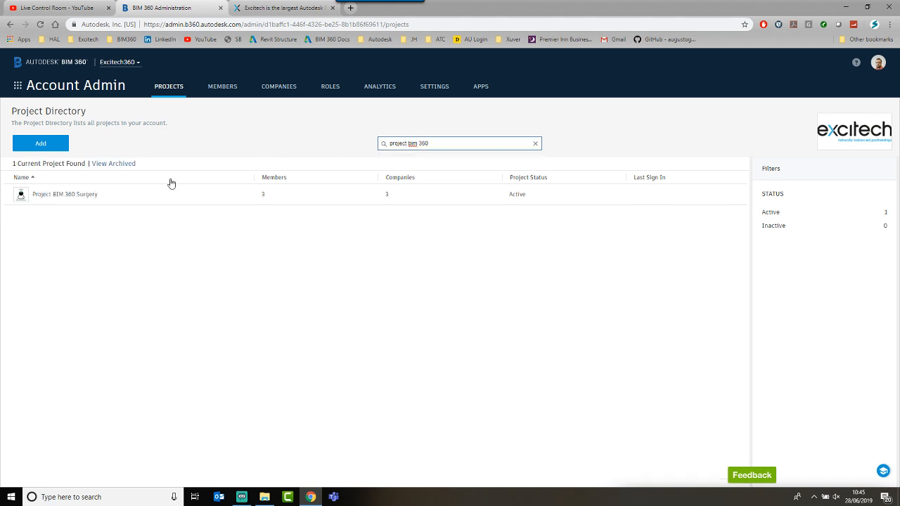
click(60, 195)
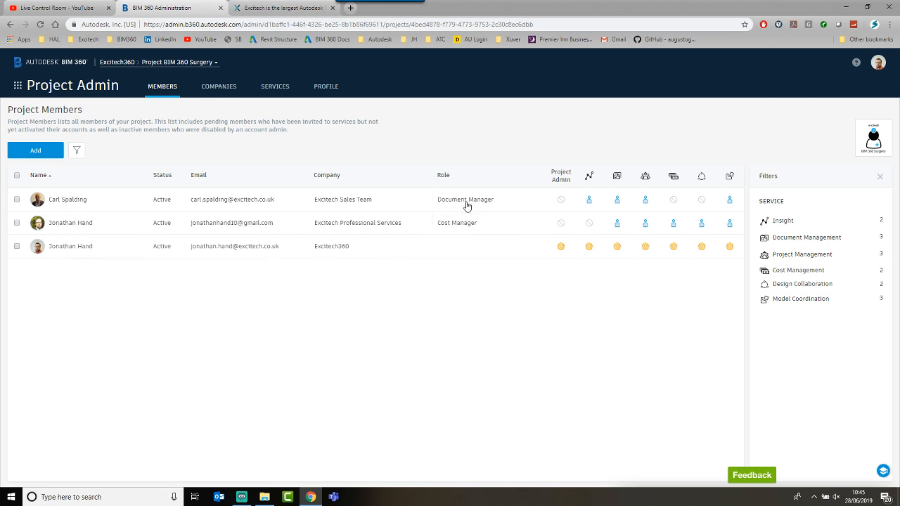
Step: Replace the Document Manager and Cost Manager roles of the first two members with BIM 360 Surgery
click(518, 204)
click(499, 199)
text(bim)
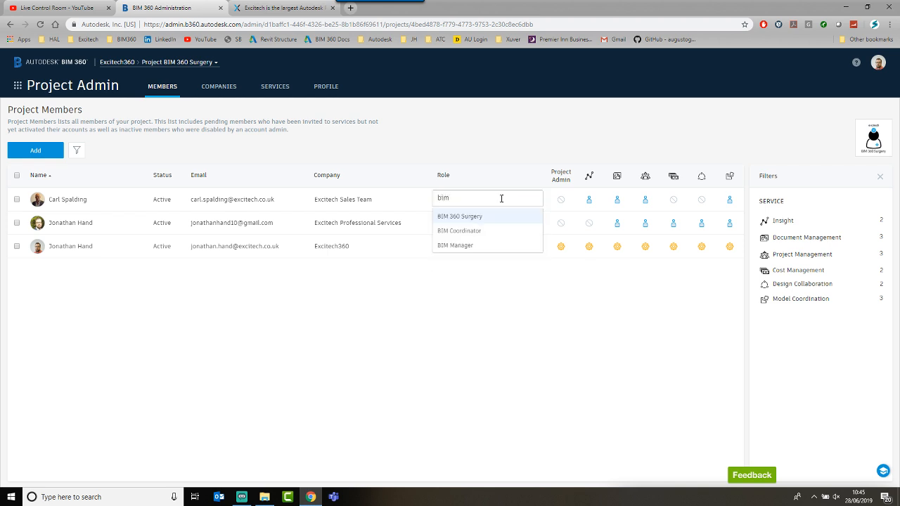
click(470, 217)
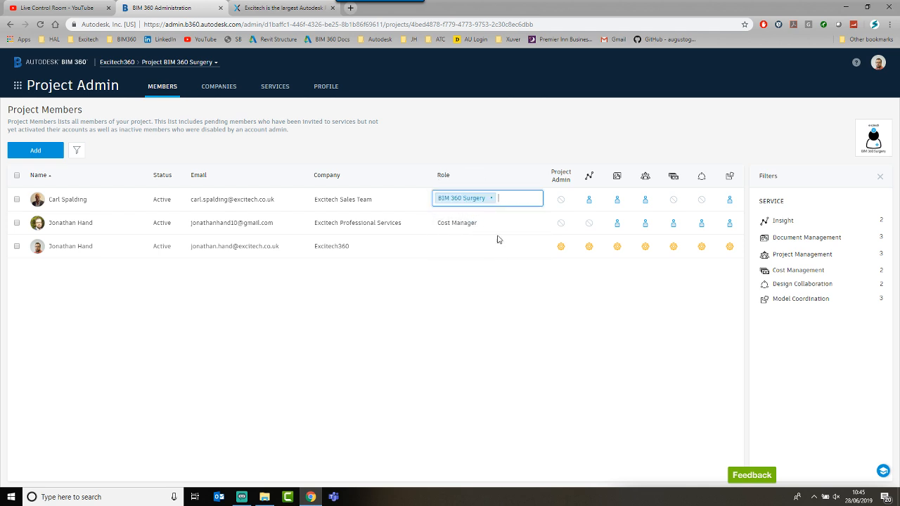
click(513, 220)
click(482, 222)
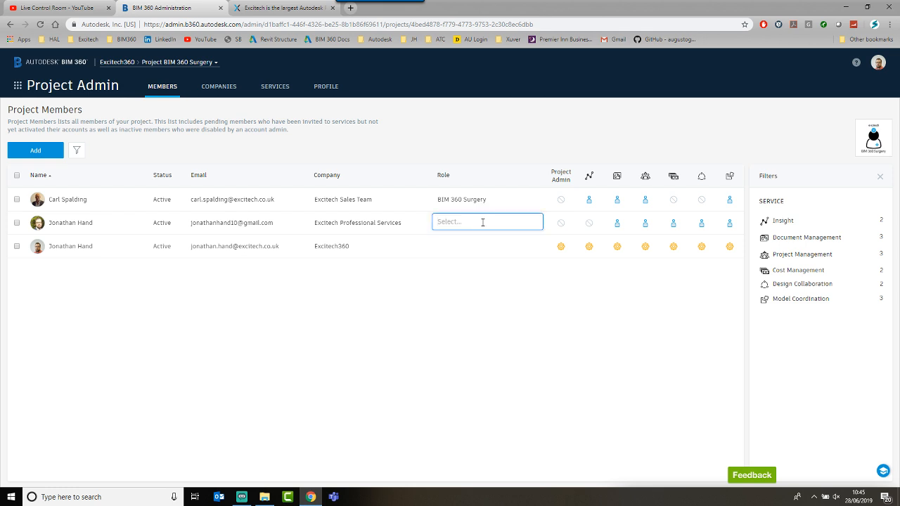
text(bim)
click(462, 240)
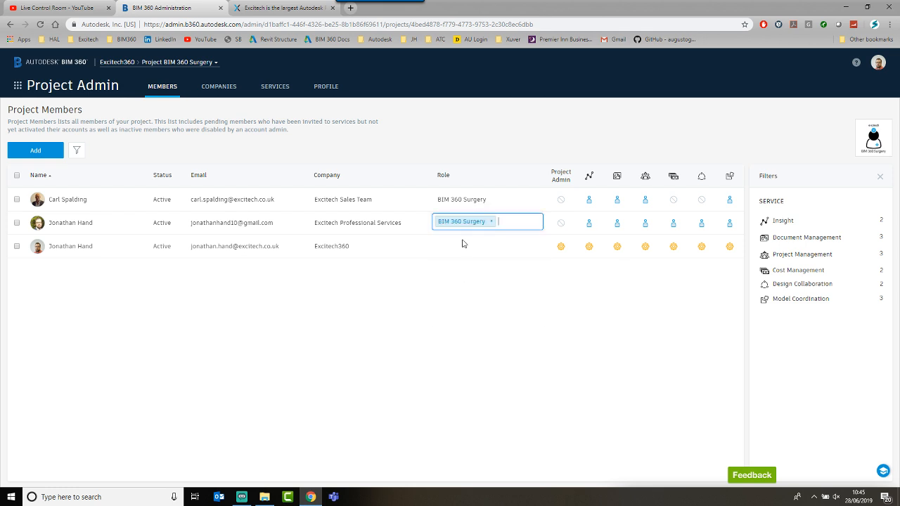
right_click(493, 343)
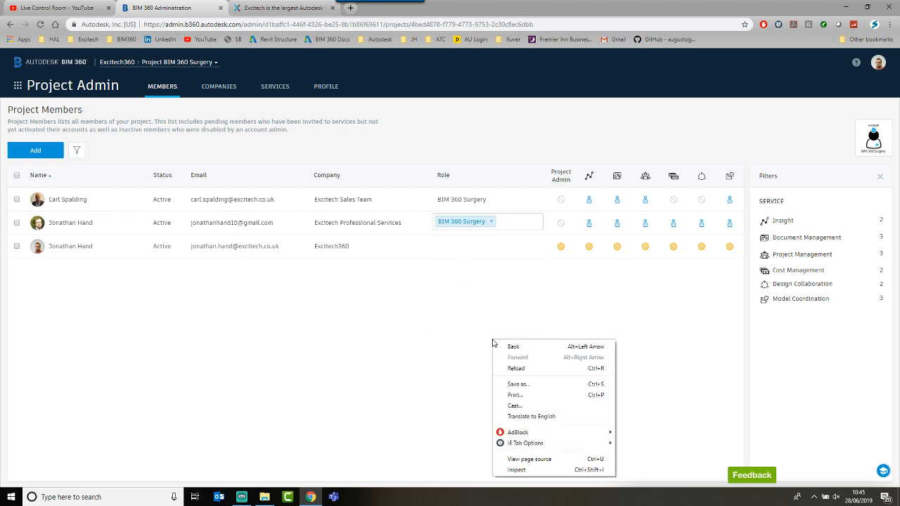
click(406, 350)
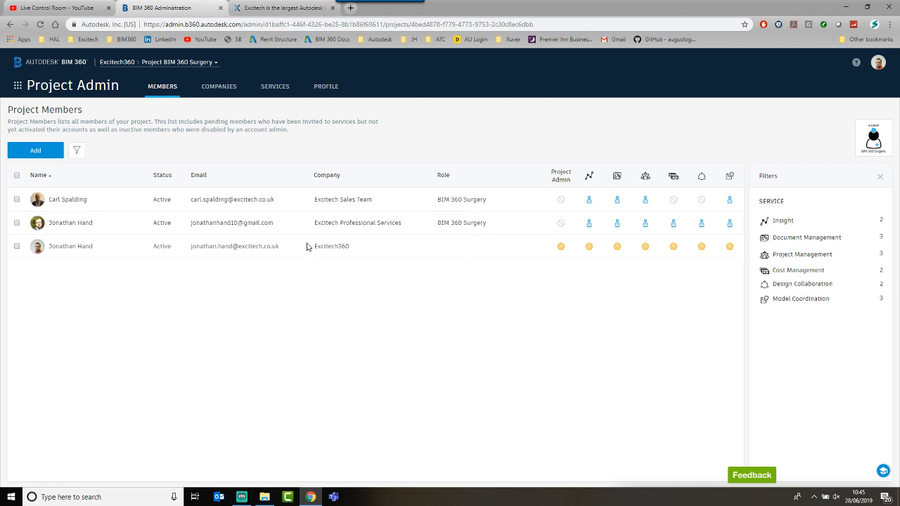
click(17, 85)
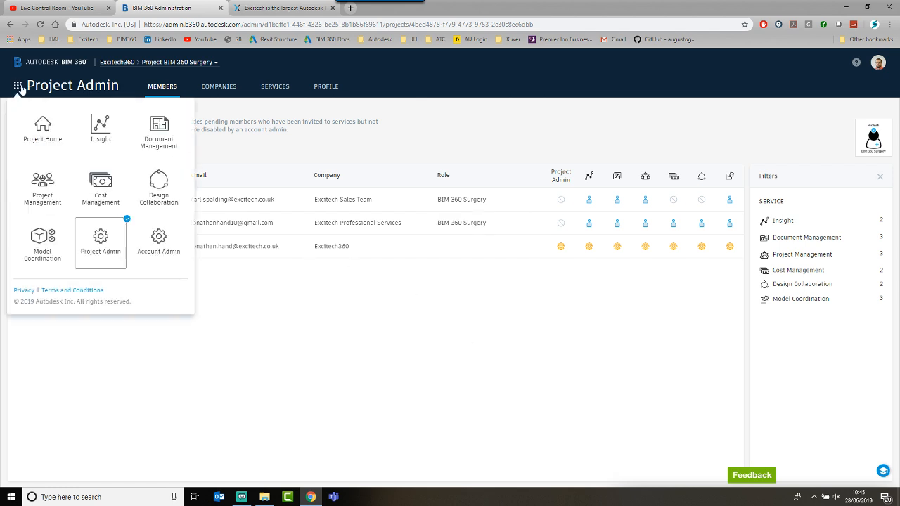
Step: Switch from Project Admin to Account Admin and show the account's Roles list
click(100, 230)
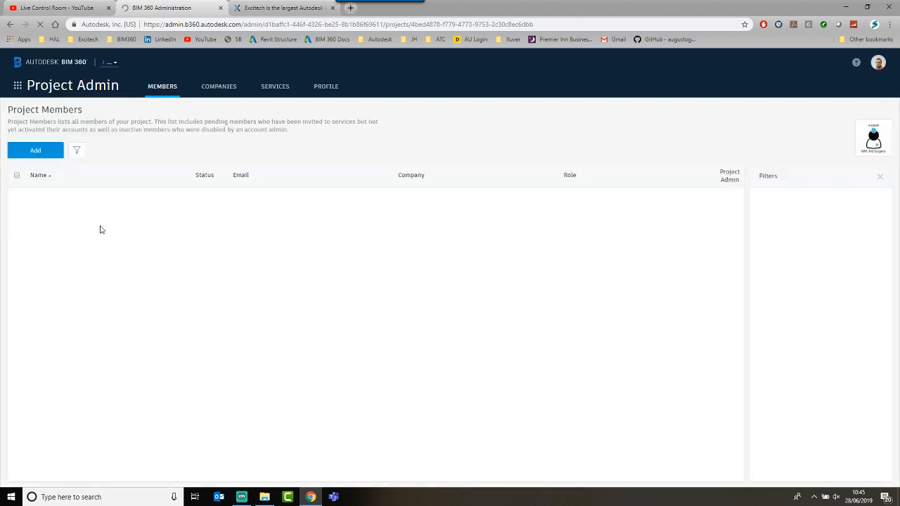
click(17, 85)
click(159, 239)
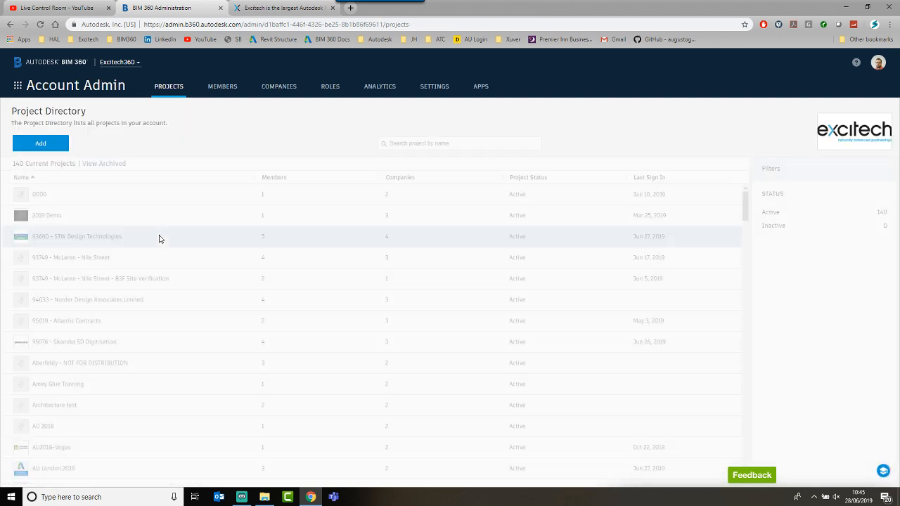
click(326, 86)
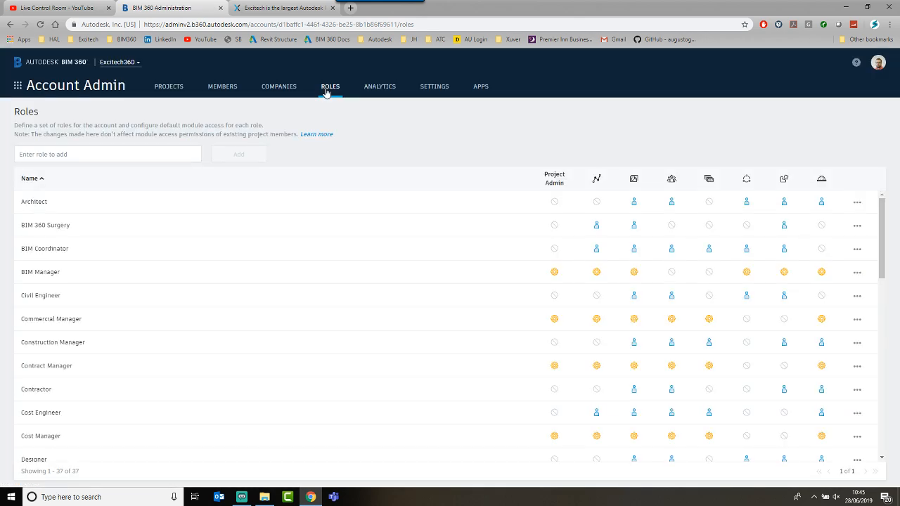
Step: Remove the BIM 360 Surgery role, leaving 36 account roles
click(65, 226)
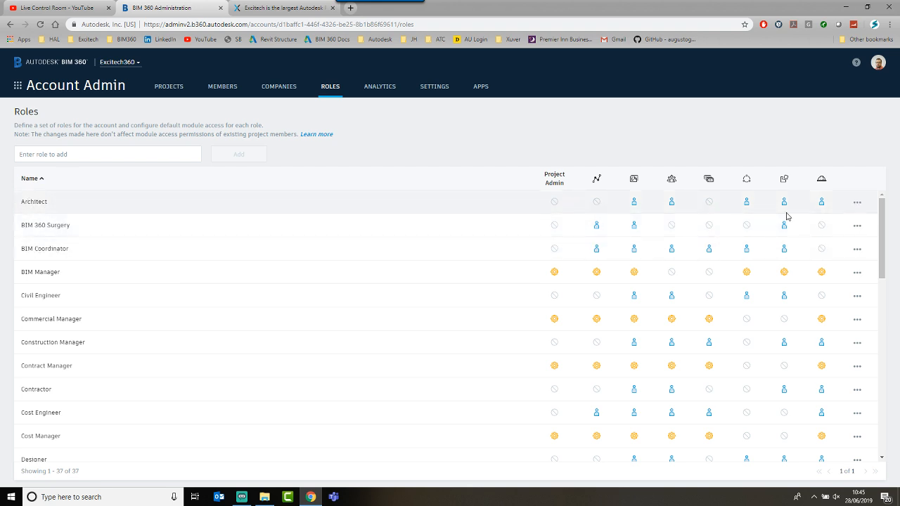
click(857, 226)
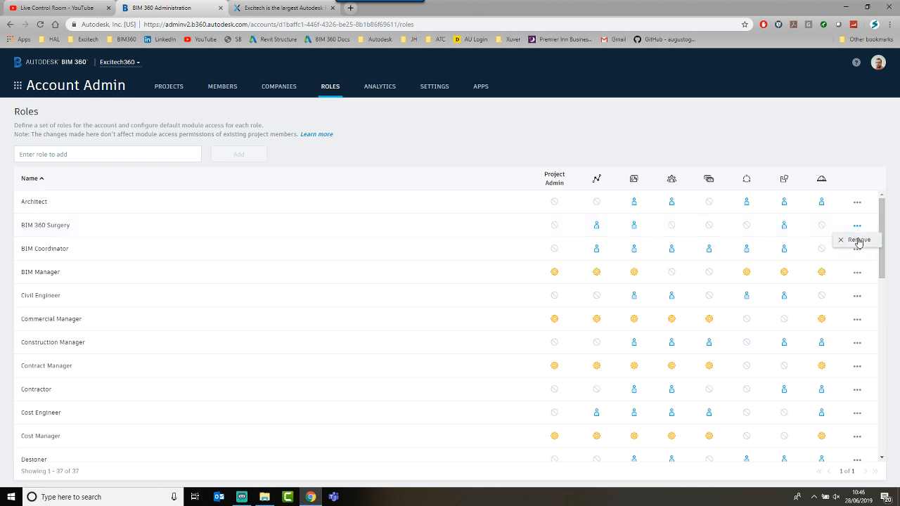
click(857, 240)
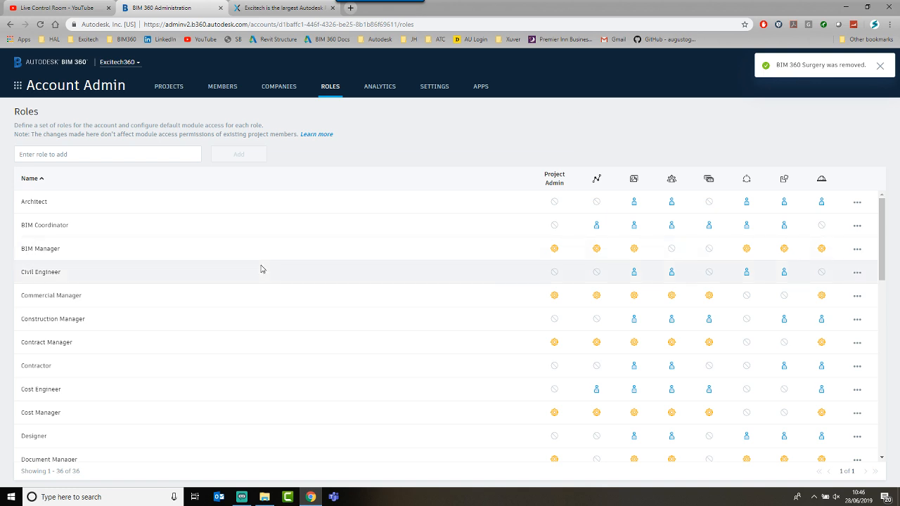
scroll(260, 269, down, 7)
scroll(261, 269, up, 1)
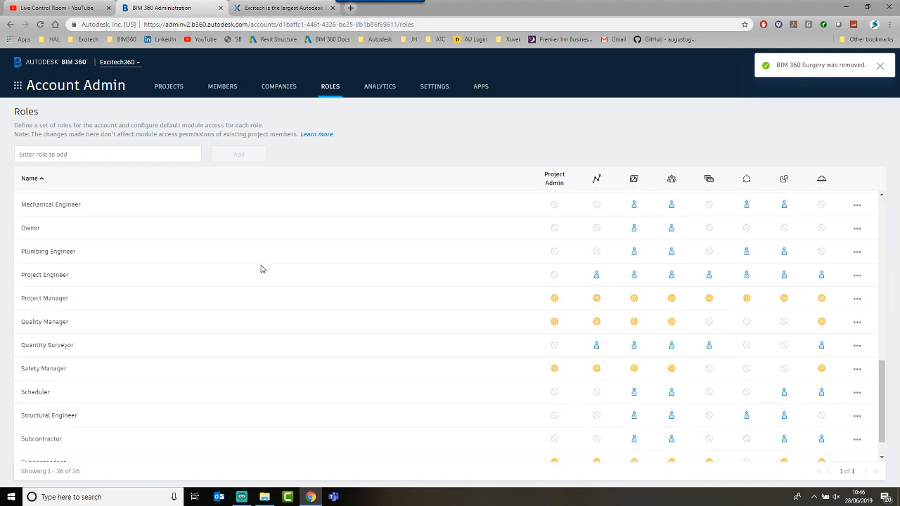
scroll(261, 269, up, 7)
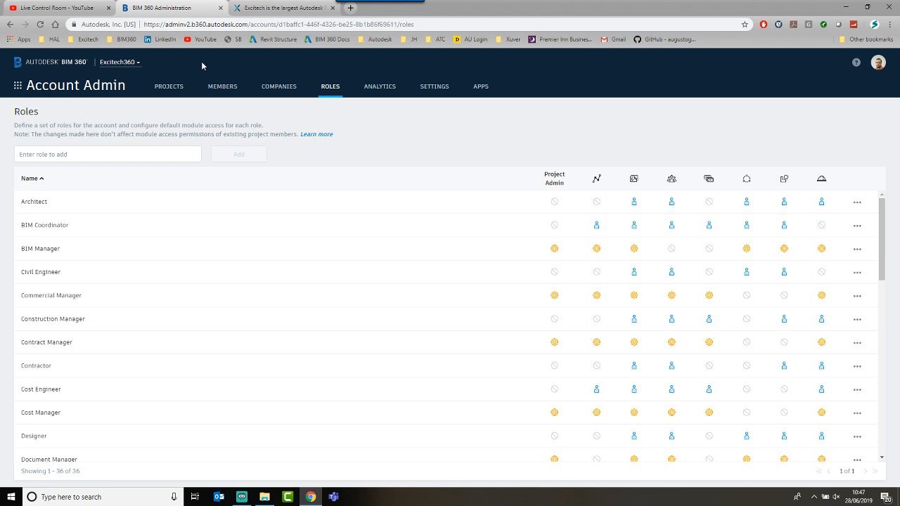
Step: In the Live Control Room, request to end the BIM 360 Surgery live stream
click(73, 8)
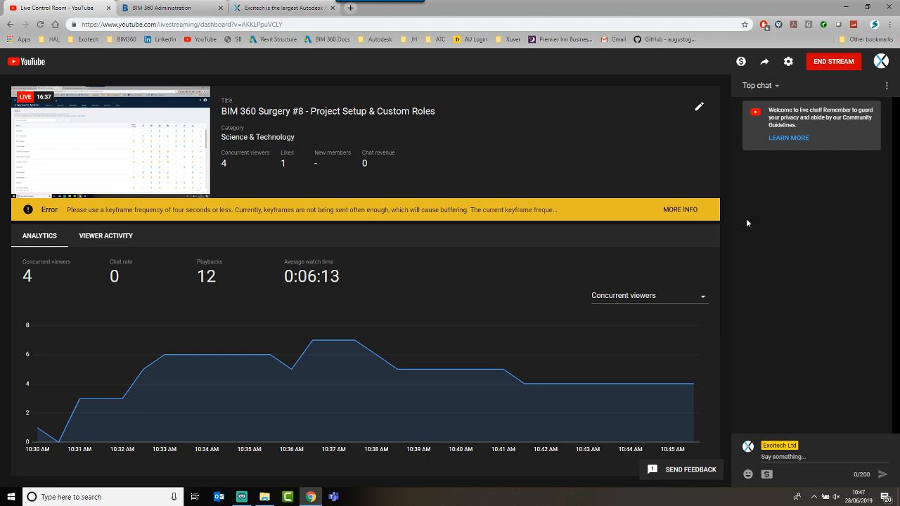
click(836, 67)
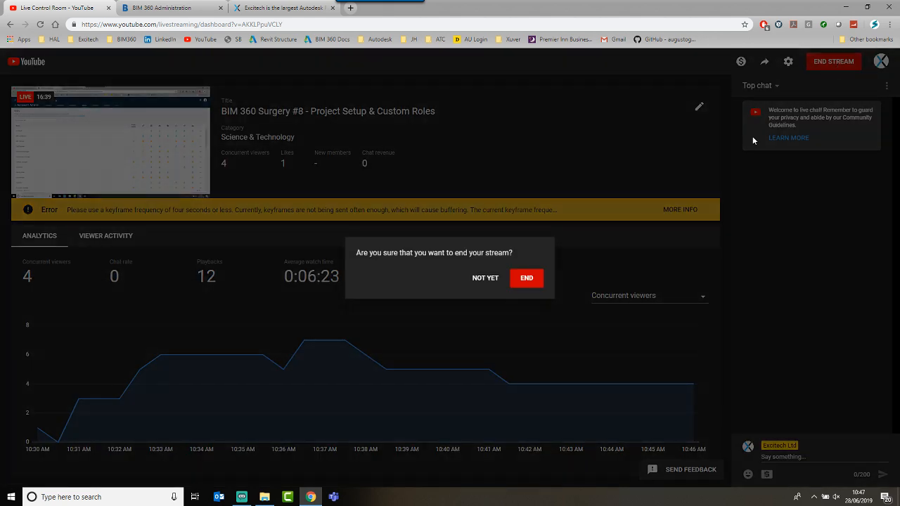